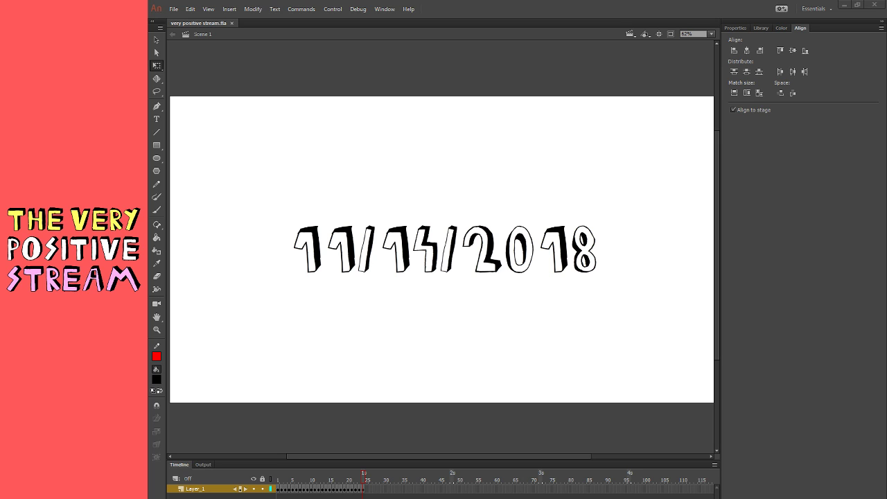
- Clear the date lettering from the current frame and switch to the Brush tool
key(ctrl+a)
key(Delete)
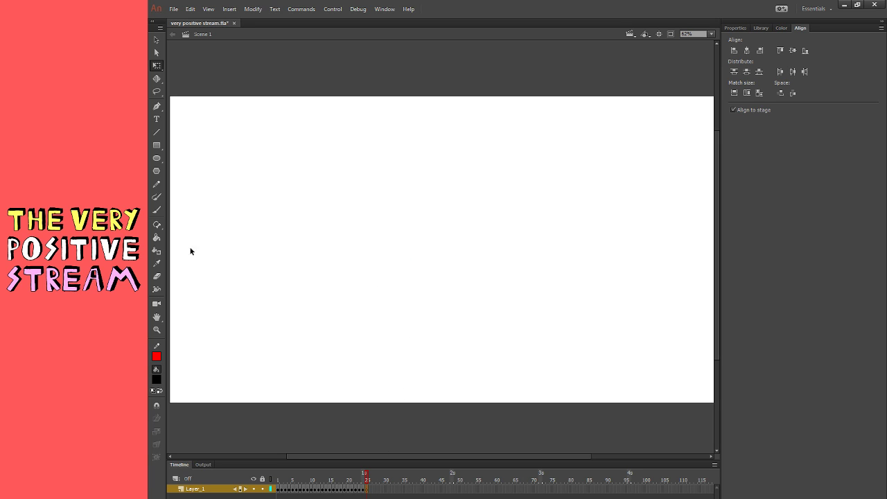
click(157, 210)
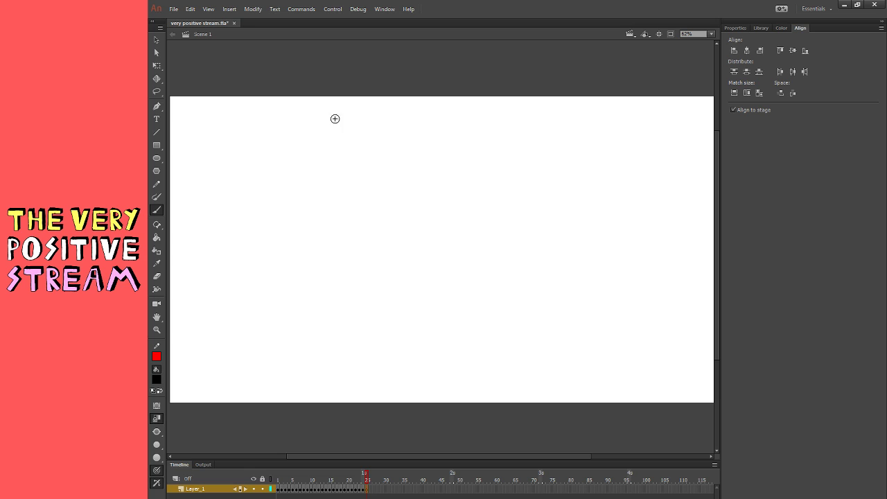
mouse_move(361, 199)
mouse_down()
mouse_move(377, 250)
mouse_move(400, 276)
mouse_up()
key(ctrl+z)
drag(386, 215, 432, 287)
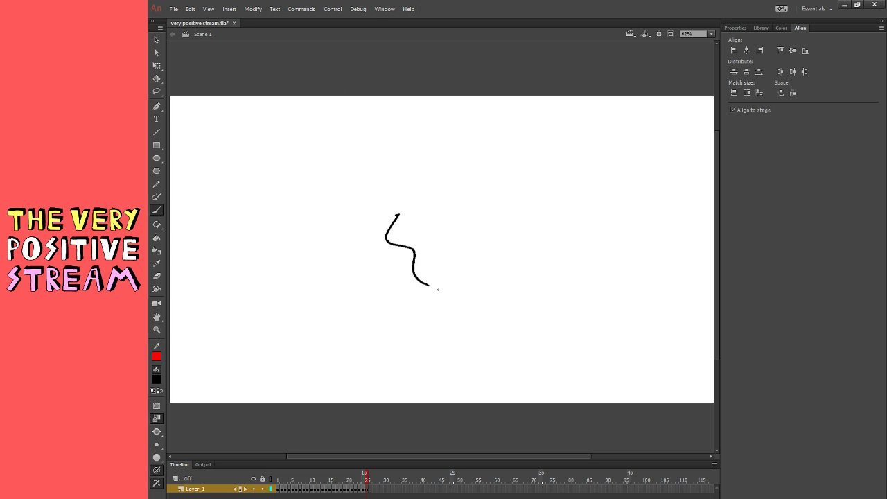
key(ctrl+z)
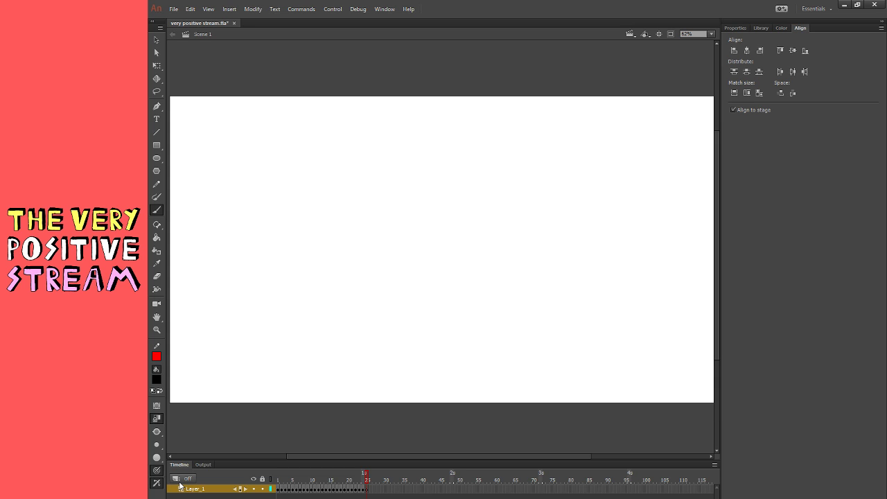
drag(379, 166, 409, 210)
key(ctrl+z)
mouse_move(517, 190)
mouse_down()
mouse_move(494, 207)
mouse_move(517, 212)
mouse_move(523, 193)
mouse_move(509, 182)
mouse_move(495, 195)
mouse_move(505, 208)
mouse_move(525, 196)
mouse_move(477, 201)
mouse_move(471, 210)
mouse_move(484, 219)
mouse_move(486, 185)
mouse_move(470, 180)
mouse_move(458, 191)
mouse_move(472, 193)
mouse_move(458, 245)
mouse_move(520, 248)
mouse_up()
key(ctrl+z)
- Draw a cartoon head with a smaller brush: round glasses with pupils, nose, bulging muzzle, chin, swept hair and ear
key(bracketleft)
key(bracketleft)
key(bracketleft)
key(bracketleft)
click(471, 193)
mouse_move(472, 253)
mouse_down()
mouse_move(498, 270)
mouse_move(533, 228)
mouse_up()
key(ctrl+z)
key(ctrl+z)
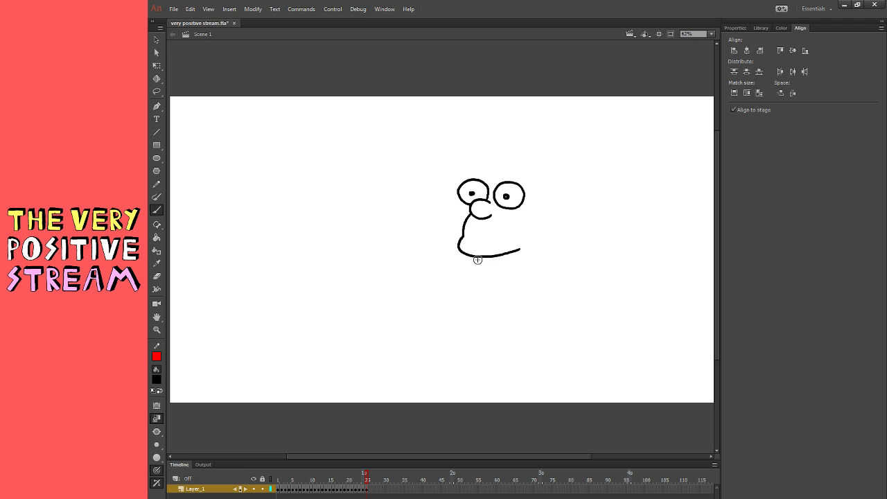
mouse_move(476, 258)
mouse_down()
mouse_move(516, 268)
mouse_move(541, 247)
mouse_move(531, 220)
mouse_move(481, 216)
mouse_move(493, 191)
mouse_up()
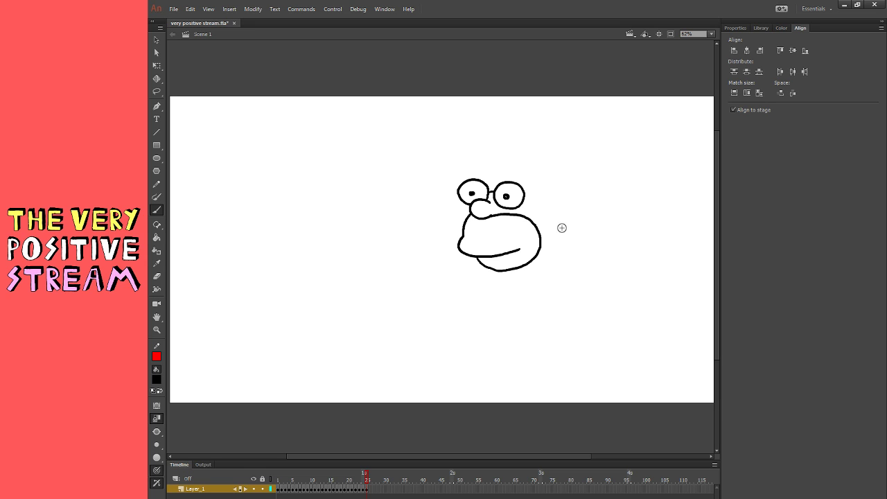
mouse_move(560, 229)
mouse_down()
mouse_move(543, 197)
mouse_move(549, 170)
mouse_move(467, 167)
mouse_move(492, 152)
mouse_move(548, 157)
mouse_move(566, 178)
mouse_move(569, 208)
mouse_move(534, 201)
mouse_move(565, 212)
mouse_up()
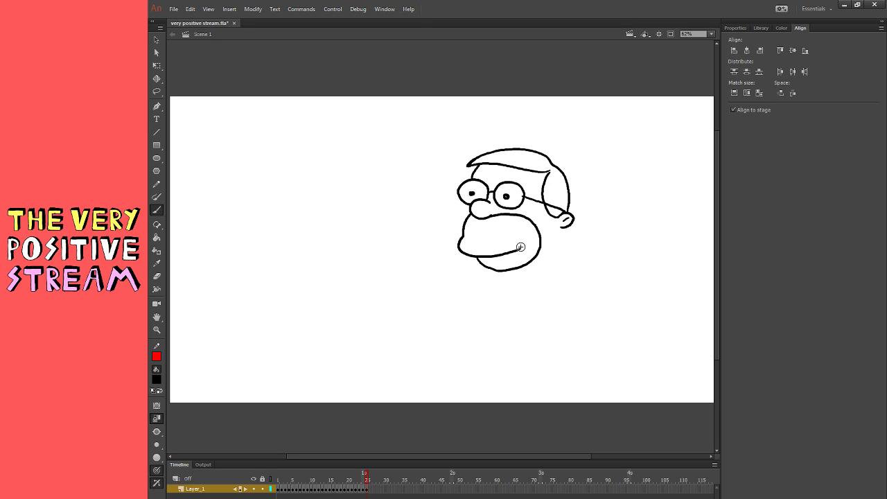
- Draw the neck below the head and the near wing of the shirt collar
drag(498, 272, 501, 278)
drag(562, 226, 568, 271)
mouse_move(497, 275)
mouse_down()
mouse_move(524, 302)
mouse_move(544, 285)
mouse_move(508, 287)
mouse_move(520, 302)
mouse_move(569, 271)
mouse_up()
key(ctrl+z)
key(ctrl+z)
key(ctrl+z)
mouse_move(519, 301)
mouse_down()
mouse_move(569, 271)
mouse_move(531, 301)
mouse_move(534, 316)
mouse_move(575, 278)
mouse_up()
key(ctrl+z)
key(ctrl+z)
drag(538, 319, 578, 275)
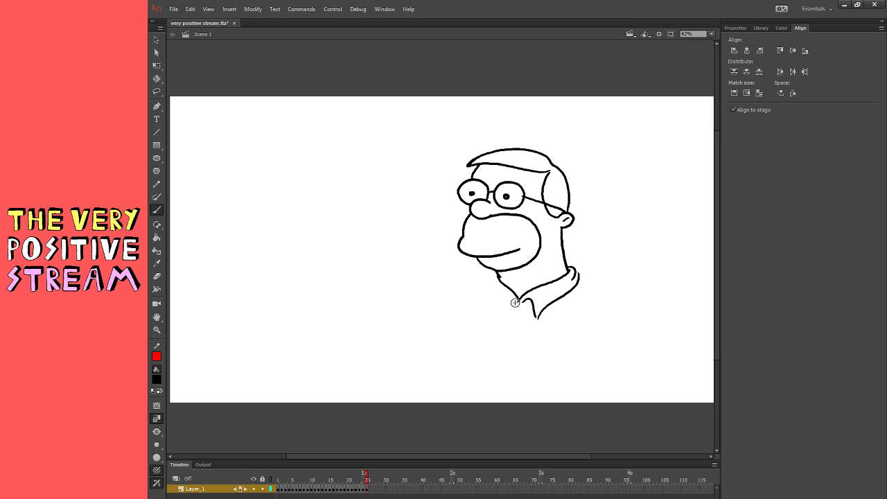
- Draw the far wing of the shirt collar beneath the chin
drag(517, 302, 506, 316)
key(ctrl+z)
drag(494, 280, 507, 317)
key(ctrl+z)
mouse_move(493, 280)
mouse_down()
mouse_move(505, 318)
mouse_move(536, 319)
mouse_up()
key(ctrl+z)
key(ctrl+z)
- Draw the near shoulder and the short sleeve with its rolled cuff
drag(579, 281, 615, 344)
key(ctrl+z)
drag(576, 281, 609, 332)
key(ctrl+z)
mouse_move(576, 281)
mouse_down()
mouse_move(594, 326)
mouse_move(608, 331)
mouse_move(573, 344)
mouse_move(609, 330)
mouse_move(574, 355)
mouse_move(569, 337)
mouse_move(607, 330)
mouse_move(571, 344)
mouse_move(567, 334)
mouse_move(609, 333)
mouse_move(573, 354)
mouse_up()
key(ctrl+z)
key(ctrl+z)
key(ctrl+z)
key(ctrl+z)
key(ctrl+z)
key(ctrl+z)
mouse_move(608, 330)
mouse_down()
mouse_move(593, 359)
mouse_move(611, 342)
mouse_move(575, 360)
mouse_move(612, 339)
mouse_up()
key(ctrl+z)
key(ctrl+z)
- Draw the forearm hanging from the rolled cuff and the hand with its fingers
drag(572, 361, 572, 419)
key(ctrl+z)
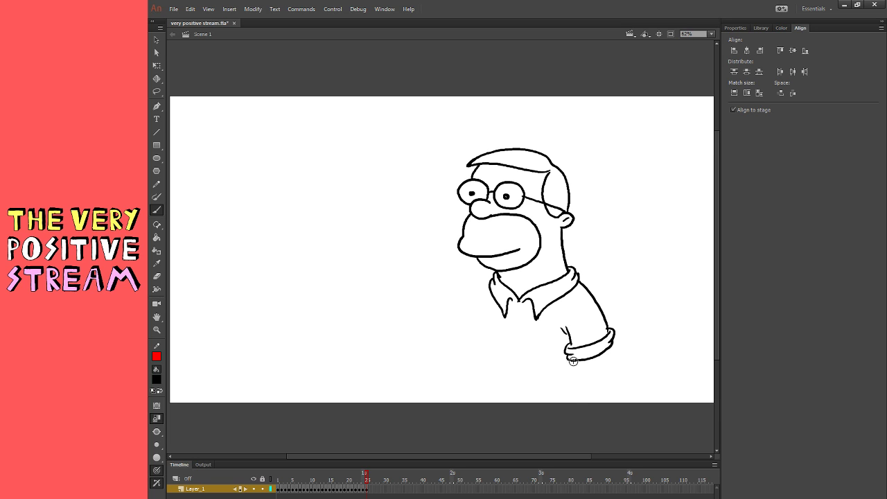
mouse_move(573, 362)
mouse_down()
mouse_move(575, 416)
mouse_move(608, 417)
mouse_move(611, 349)
mouse_move(608, 397)
mouse_up()
key(ctrl+z)
key(ctrl+z)
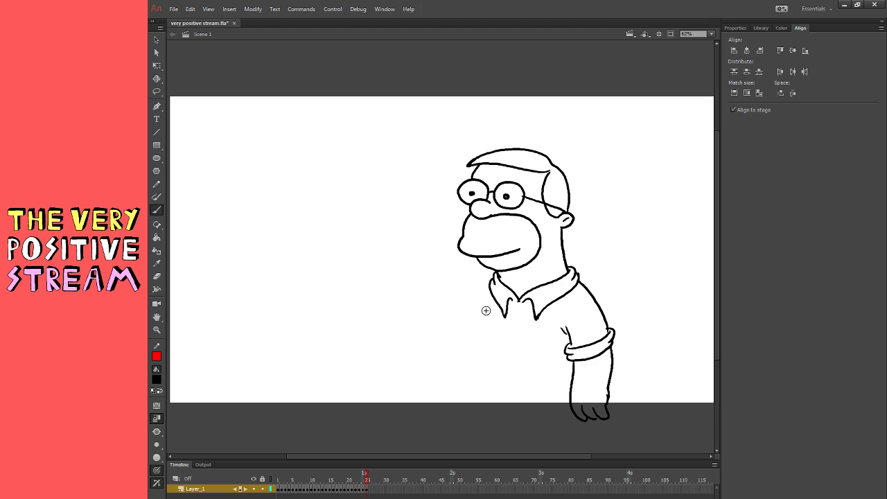
- Draw the sagging front of the shirt in two rounded halves, with the opening running down from the collar
mouse_move(483, 306)
mouse_down()
mouse_move(477, 370)
mouse_move(480, 319)
mouse_move(464, 354)
mouse_move(479, 376)
mouse_move(513, 384)
mouse_up()
key(ctrl+z)
key(ctrl+z)
key(ctrl+z)
key(ctrl+z)
mouse_move(517, 302)
mouse_down()
mouse_move(512, 375)
mouse_move(571, 380)
mouse_up()
mouse_move(481, 360)
mouse_down()
mouse_move(514, 377)
mouse_move(488, 374)
mouse_up()
key(ctrl+z)
- Draw the bulge of the back behind the arm and add a row of buttons along the shirt opening
drag(611, 370, 610, 337)
key(ctrl+z)
key(ctrl+z)
drag(614, 373, 614, 339)
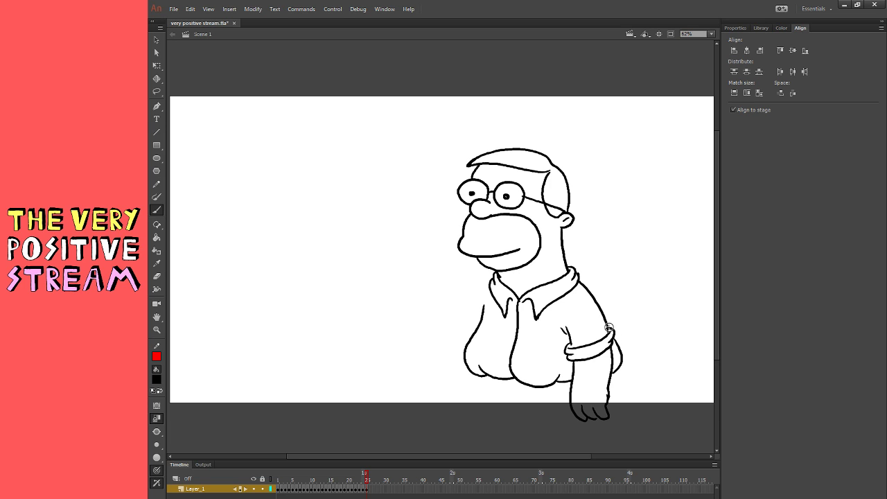
click(513, 311)
- Move the whole figure up and left on the stage to make room for the legs
click(157, 65)
click(565, 271)
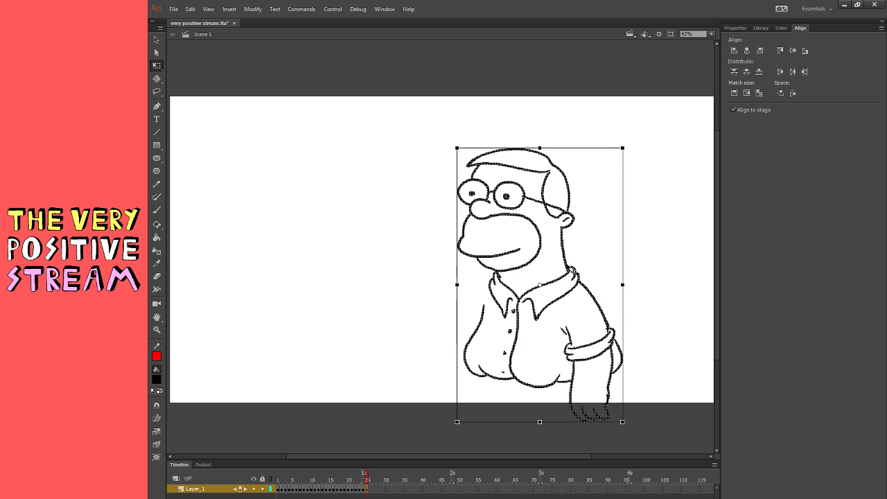
drag(547, 259, 422, 193)
click(391, 242)
- Brush in the belt buckle below the shirt, the seat of the trousers and the back line of the near leg
click(157, 209)
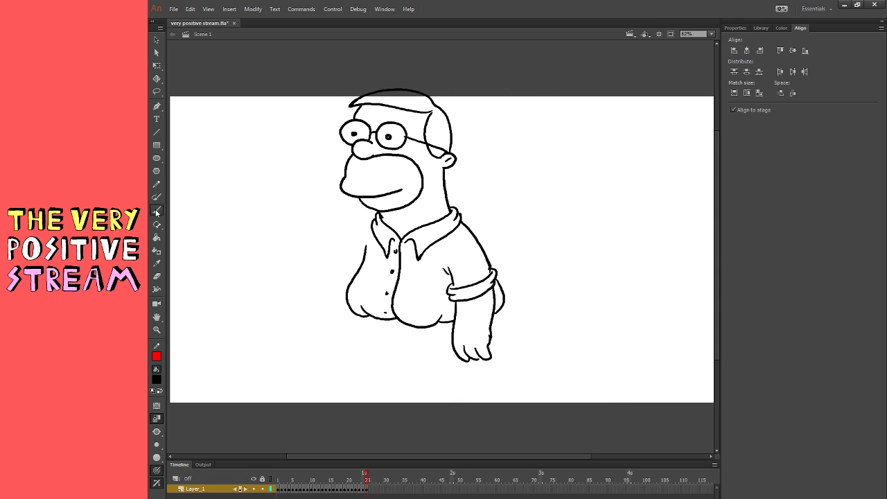
drag(388, 331, 413, 323)
mouse_move(500, 312)
mouse_down()
mouse_move(466, 381)
mouse_move(463, 427)
mouse_up()
key(ctrl+z)
key(ctrl+z)
drag(477, 356, 464, 412)
- Draw the front line of the near leg, the far leg and a shoe on each foot
mouse_move(396, 354)
mouse_down()
mouse_move(426, 372)
mouse_move(433, 404)
mouse_up()
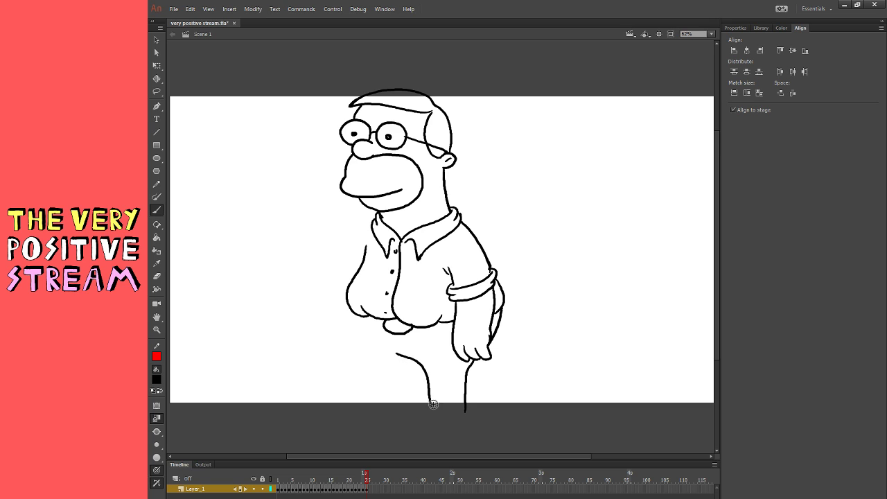
key(ctrl+z)
mouse_move(396, 354)
mouse_down()
mouse_move(417, 406)
mouse_move(464, 407)
mouse_move(466, 429)
mouse_up()
mouse_move(464, 421)
mouse_down()
mouse_move(414, 407)
mouse_move(395, 426)
mouse_move(462, 413)
mouse_move(429, 407)
mouse_move(402, 416)
mouse_move(402, 424)
mouse_move(464, 413)
mouse_up()
key(ctrl+z)
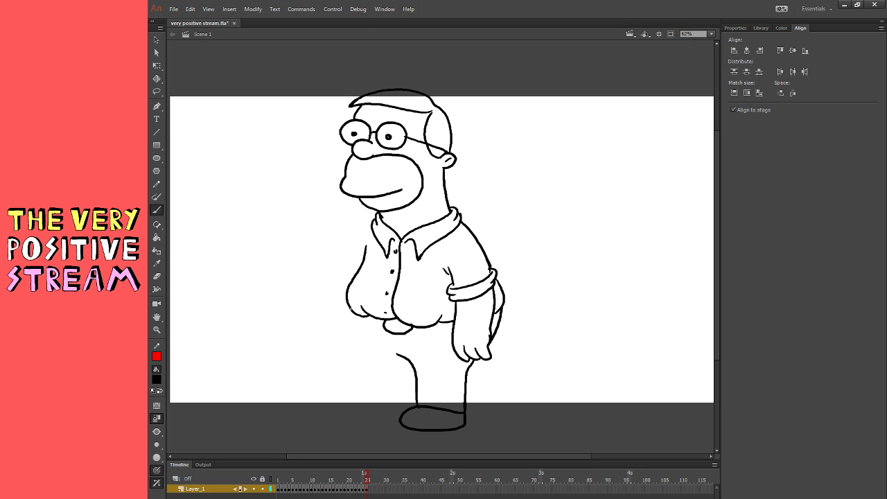
mouse_move(351, 312)
mouse_down()
mouse_move(374, 394)
mouse_move(404, 408)
mouse_move(360, 405)
mouse_move(401, 422)
mouse_up()
drag(374, 389, 374, 399)
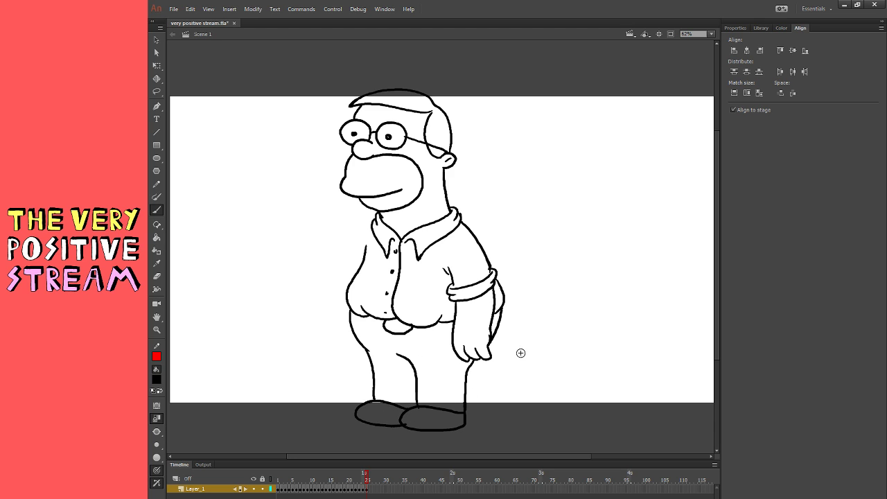
- Draw the far arm with its rolled sleeve and hand, and add the belt with its loops at the waist
mouse_move(367, 233)
mouse_down()
mouse_move(345, 275)
mouse_move(345, 326)
mouse_up()
key(ctrl+z)
drag(344, 288, 345, 326)
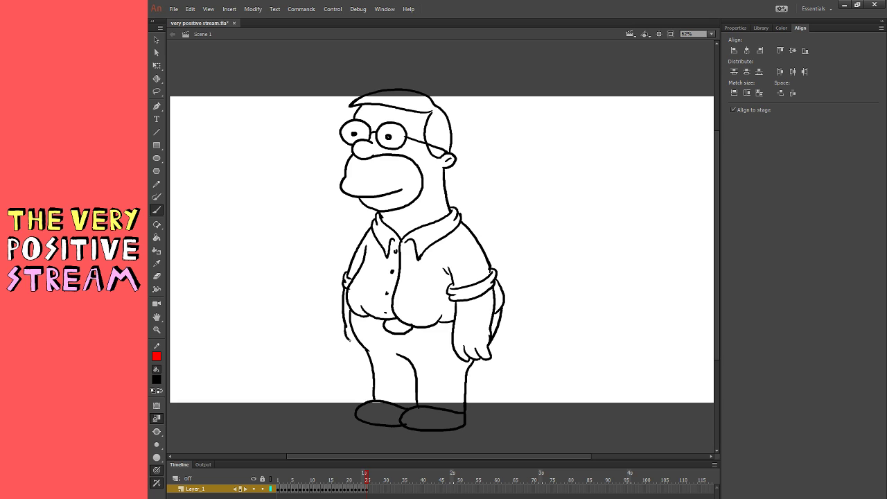
key(ctrl+z)
drag(344, 288, 356, 342)
key(ctrl+z)
mouse_move(344, 288)
mouse_down()
mouse_move(356, 339)
mouse_move(349, 331)
mouse_move(368, 338)
mouse_move(387, 324)
mouse_move(428, 326)
mouse_move(418, 333)
mouse_move(493, 319)
mouse_up()
key(ctrl+z)
key(ctrl+z)
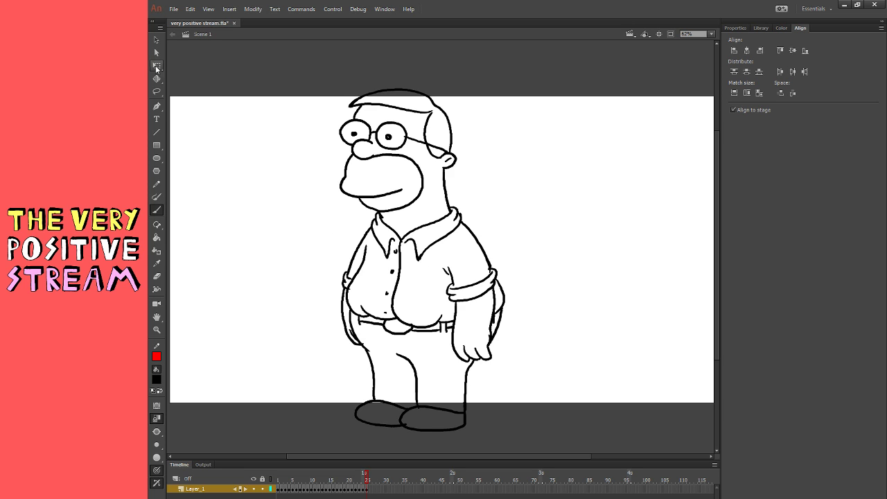
- Scale the whole figure down to fit inside the stage and move it near the stage's centre
key(q)
key(ctrl+a)
drag(506, 89, 486, 118)
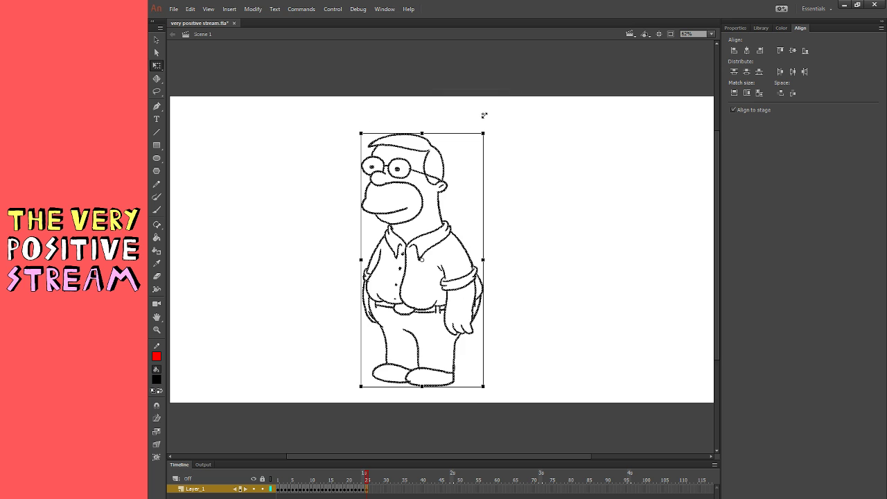
mouse_move(445, 215)
mouse_down()
mouse_move(517, 211)
mouse_move(460, 215)
mouse_move(472, 230)
mouse_up()
click(240, 177)
- Add the text "RIP STAN FUCKING LEE!!!!!!!!" in the empty area beside the figure
click(161, 122)
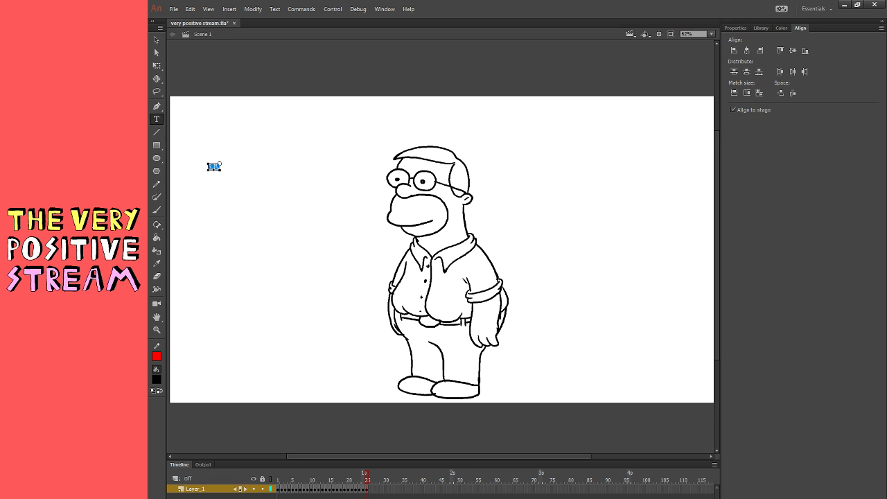
text(RIP STAN FUCKING LEE!!!!!!!)
key(Escape)
drag(248, 172, 273, 164)
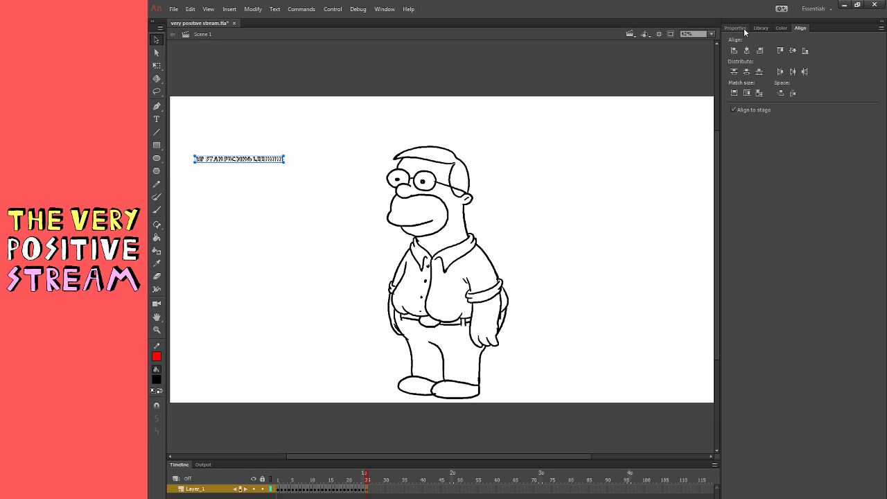
- Set the text's font family to Comic Sans MS
click(735, 28)
click(776, 119)
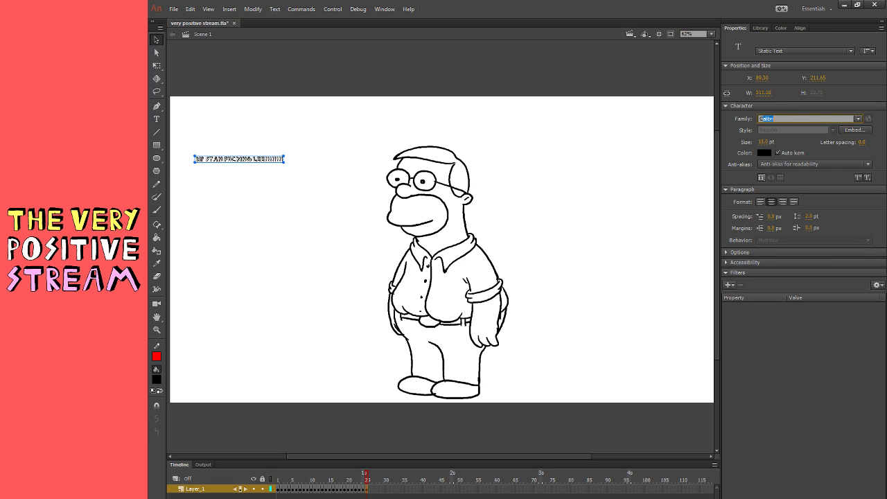
text(Comic Sans MS)
key(Return)
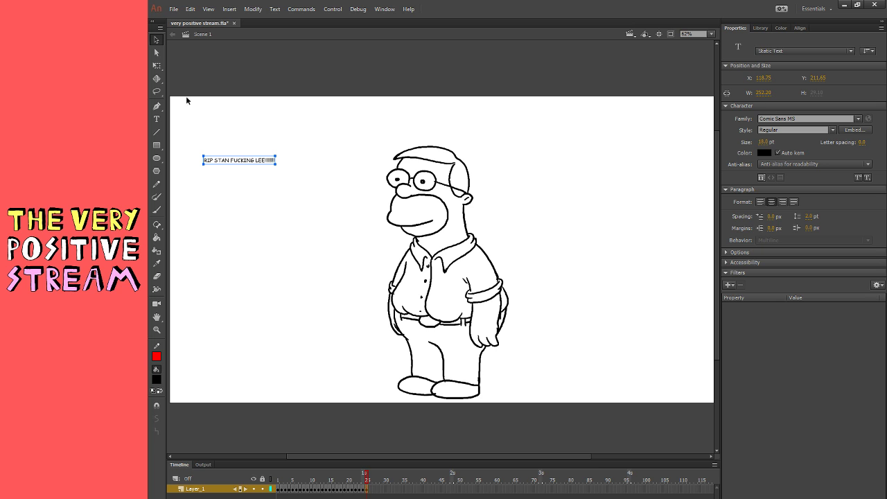
- Enlarge the text, move it above the figure's head and centre it horizontally on the stage
key(q)
drag(276, 155, 364, 116)
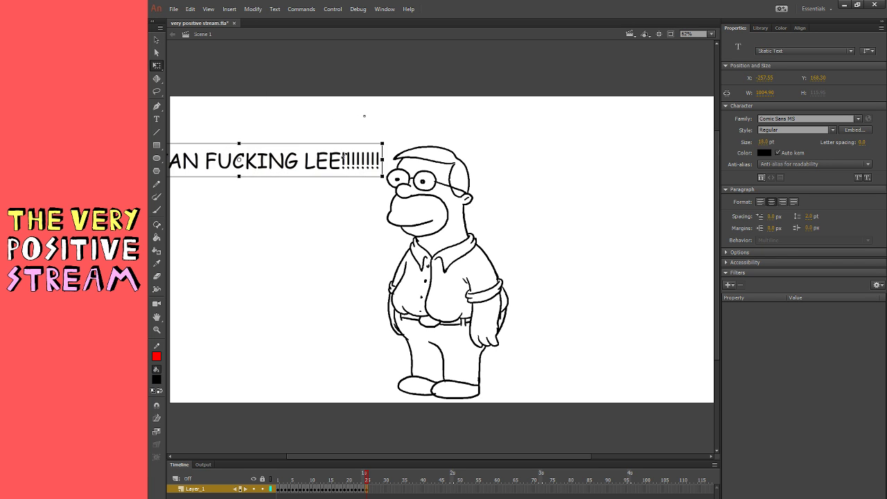
drag(343, 160, 522, 124)
click(800, 27)
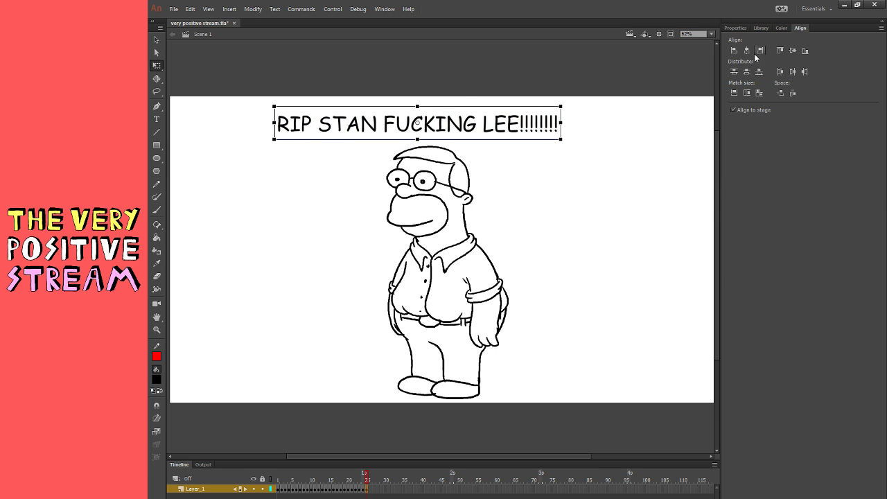
click(747, 50)
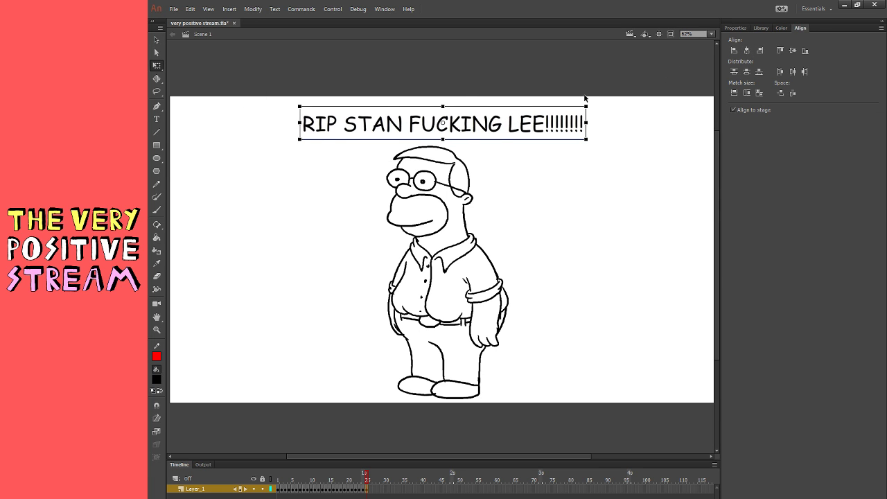
- Change the title text's fill colour to red and deselect it
click(158, 379)
click(192, 441)
click(284, 327)
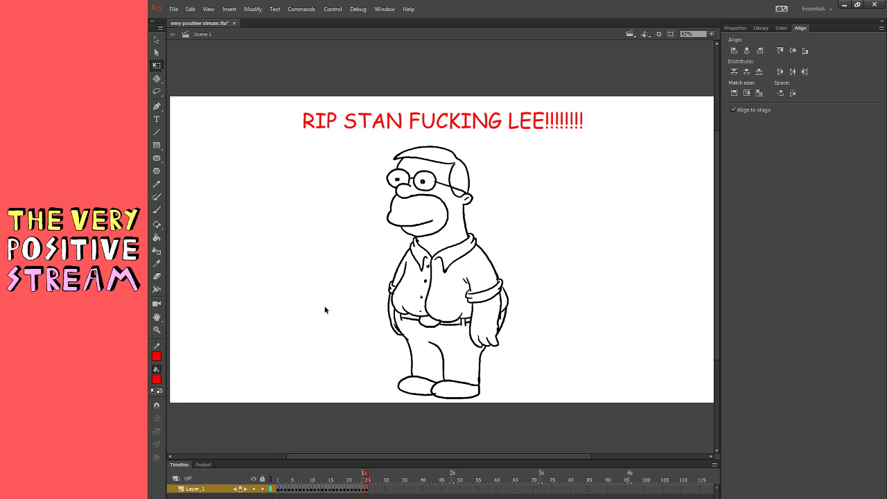
click(157, 210)
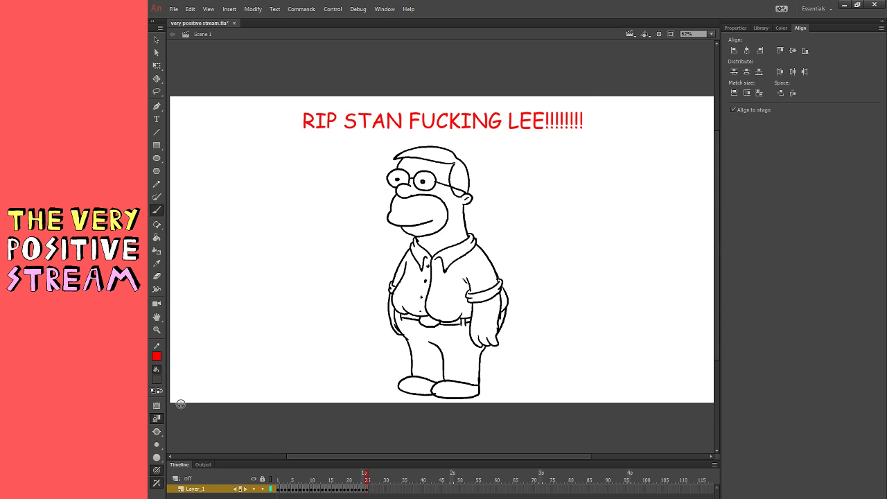
click(157, 66)
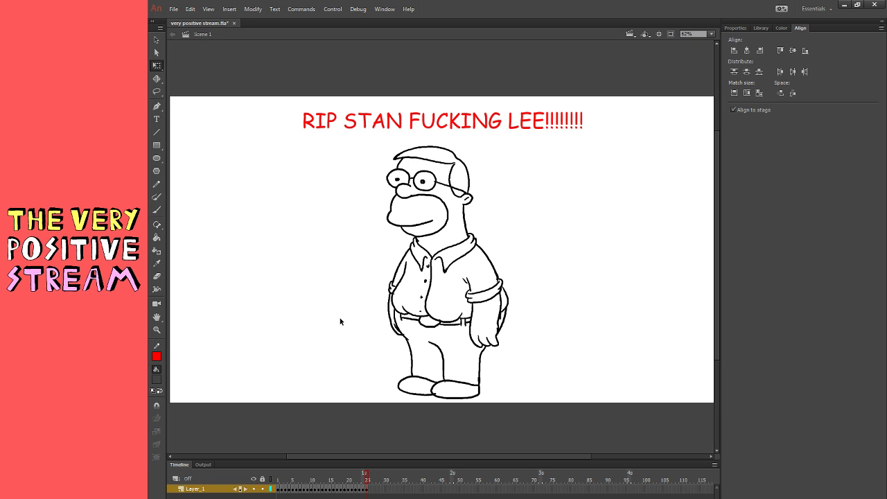
- Insert a blank keyframe right after the last frame on Layer_1 and set the Brush fill to black
click(371, 489)
key(F7)
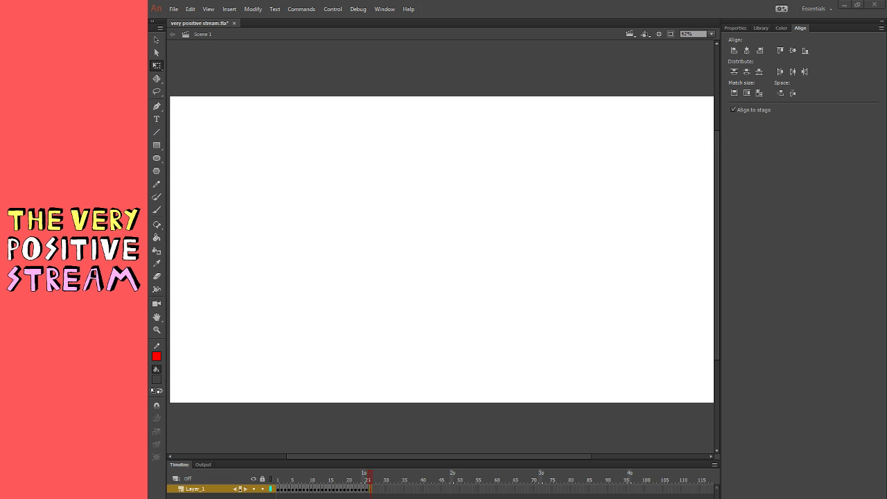
key(b)
drag(412, 196, 420, 252)
key(ctrl+z)
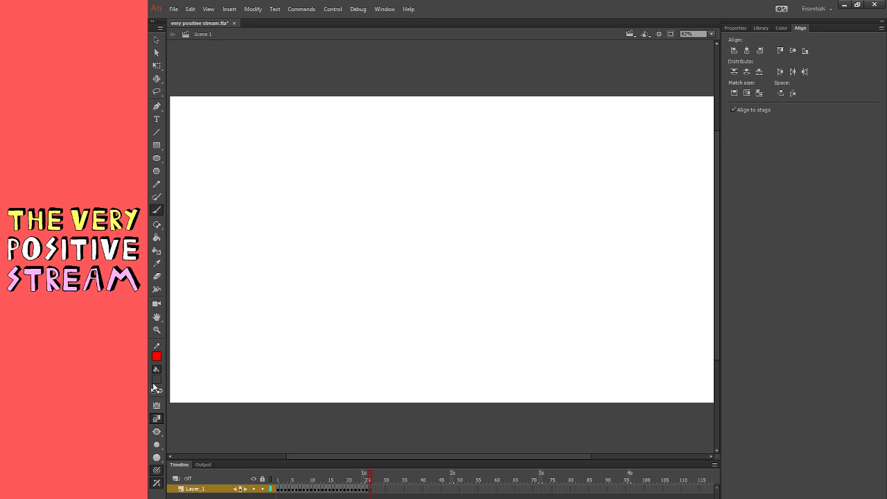
click(184, 409)
drag(394, 174, 417, 222)
key(ctrl+z)
drag(505, 275, 507, 236)
key(ctrl+z)
drag(505, 278, 507, 236)
key(ctrl+z)
drag(504, 280, 507, 229)
key(ctrl+z)
drag(503, 278, 513, 240)
key(ctrl+z)
drag(509, 279, 508, 232)
key(ctrl+z)
mouse_move(506, 277)
mouse_down()
mouse_move(515, 236)
mouse_move(484, 217)
mouse_move(513, 225)
mouse_move(475, 210)
mouse_move(446, 222)
mouse_move(465, 209)
mouse_move(460, 231)
mouse_move(515, 221)
mouse_up()
key(ctrl+z)
key(ctrl+z)
key(ctrl+z)
key(ctrl+z)
key(ctrl+z)
- Draw a pair of half-closed, heavy-lidded eyes with bags beneath them near the middle of the stage
mouse_move(458, 221)
mouse_down()
mouse_move(498, 219)
mouse_move(508, 234)
mouse_move(495, 238)
mouse_move(512, 233)
mouse_move(476, 236)
mouse_up()
key(ctrl+z)
key(ctrl+z)
key(ctrl+z)
key(ctrl+z)
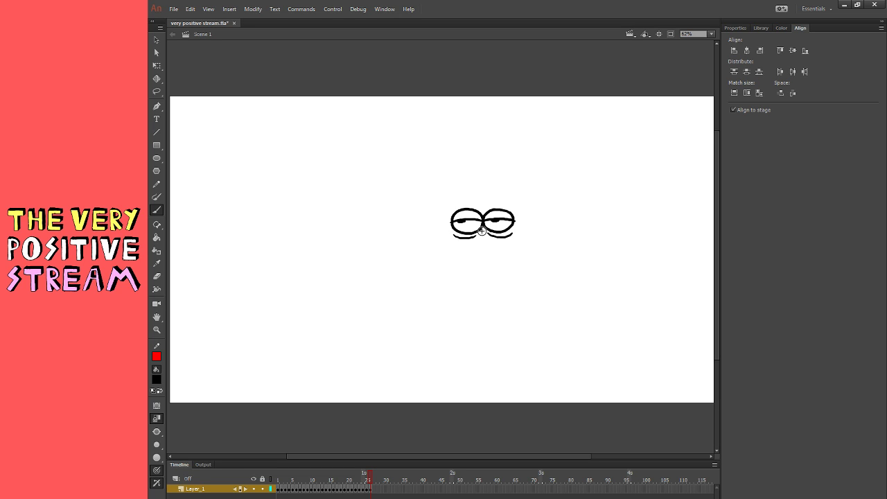
- Refine the area under the eyes and sketch the nose between them
key(ctrl+z)
key(ctrl+z)
mouse_move(481, 237)
mouse_down()
mouse_move(480, 248)
mouse_move(484, 242)
mouse_up()
key(ctrl+z)
mouse_move(455, 240)
mouse_down()
mouse_move(456, 261)
mouse_move(455, 251)
mouse_move(485, 289)
mouse_move(455, 263)
mouse_move(496, 291)
mouse_move(538, 263)
mouse_move(535, 239)
mouse_up()
key(ctrl+z)
key(ctrl+z)
key(ctrl+z)
- Draw the smirking mouth with its cheek creases, then the tall bald head outline with an ear
mouse_move(471, 259)
mouse_down()
mouse_move(511, 257)
mouse_move(484, 269)
mouse_move(490, 276)
mouse_up()
mouse_move(493, 242)
mouse_down()
mouse_move(515, 266)
mouse_move(520, 254)
mouse_up()
mouse_move(453, 214)
mouse_down()
mouse_move(468, 204)
mouse_move(452, 202)
mouse_move(466, 175)
mouse_move(531, 189)
mouse_move(545, 229)
mouse_up()
key(ctrl+z)
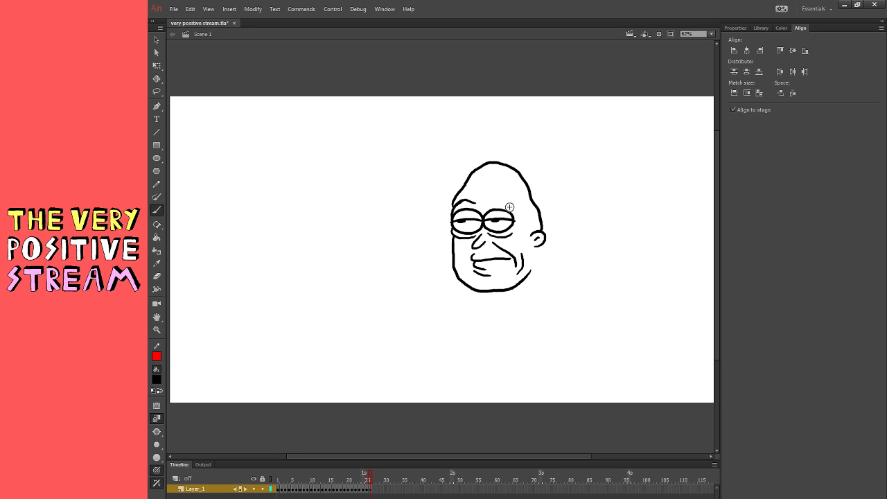
- Draw the eyebrows above the heavy-lidded eyes and a jagged hairline running from the forehead to the ear
mouse_move(510, 206)
mouse_down()
mouse_move(487, 205)
mouse_move(511, 205)
mouse_up()
drag(455, 206, 473, 203)
key(ctrl+z)
key(ctrl+z)
mouse_move(528, 236)
mouse_down()
mouse_move(518, 194)
mouse_move(484, 180)
mouse_up()
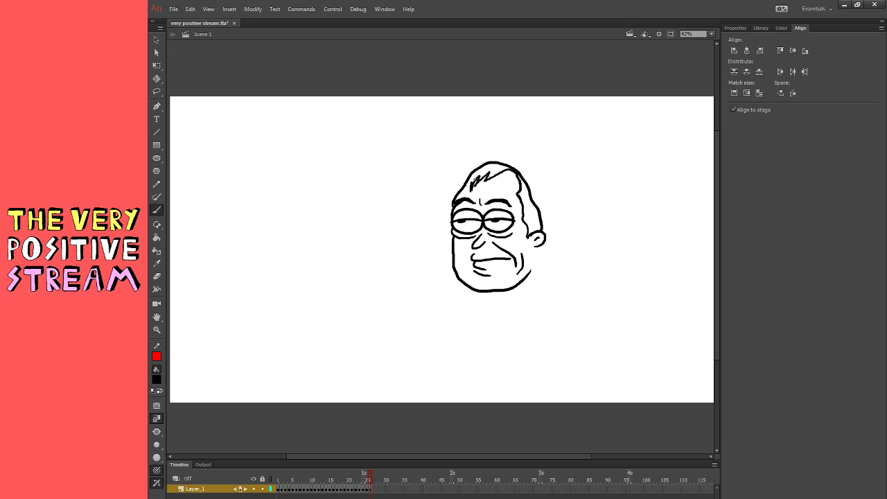
- Draw the back of the jaw and the short neck lines beneath the head
mouse_move(537, 244)
mouse_down()
mouse_move(535, 286)
mouse_move(532, 259)
mouse_up()
key(ctrl+z)
drag(465, 285, 470, 297)
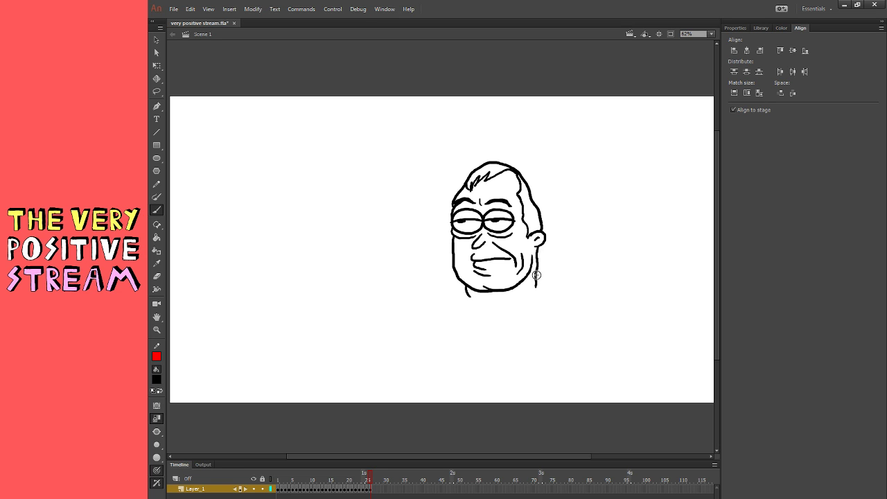
drag(536, 276, 536, 294)
- Draw a T-shirted torso below the neck with short sleeves and one arm hanging down to a hand
mouse_move(443, 262)
mouse_down()
mouse_move(438, 299)
mouse_move(540, 298)
mouse_move(550, 320)
mouse_up()
key(ctrl+z)
key(ctrl+z)
key(ctrl+z)
drag(535, 290, 568, 332)
key(ctrl+z)
mouse_move(540, 293)
mouse_down()
mouse_move(570, 328)
mouse_move(538, 348)
mouse_move(573, 340)
mouse_move(537, 341)
mouse_move(562, 354)
mouse_move(574, 341)
mouse_move(542, 356)
mouse_move(542, 421)
mouse_move(558, 418)
mouse_move(557, 426)
mouse_move(566, 417)
mouse_move(567, 428)
mouse_move(575, 407)
mouse_move(567, 346)
mouse_move(536, 340)
mouse_up()
key(ctrl+z)
mouse_move(461, 304)
mouse_down()
mouse_move(448, 374)
mouse_move(536, 384)
mouse_move(576, 375)
mouse_move(462, 289)
mouse_move(449, 329)
mouse_move(464, 289)
mouse_move(449, 336)
mouse_up()
key(ctrl+z)
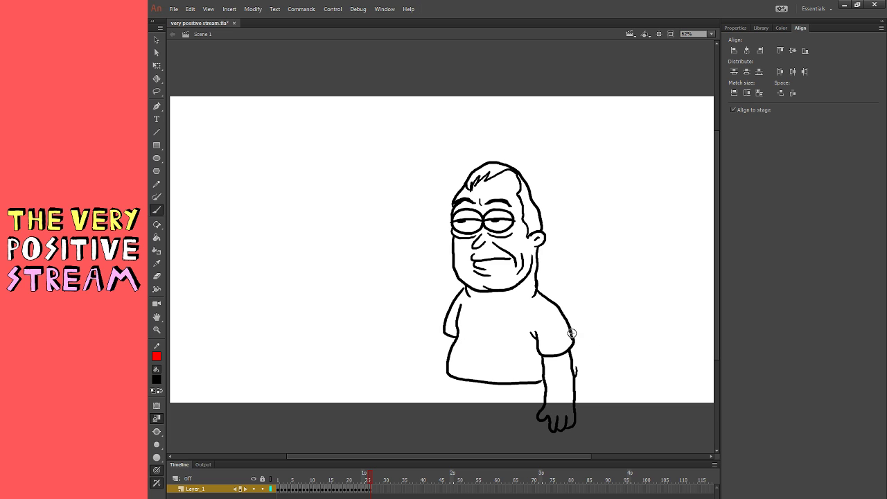
- Delete the whole character drawing and draw a wide, rounded head outline that flares into heavy jowls
key(ctrl+a)
key(Delete)
drag(453, 204, 434, 233)
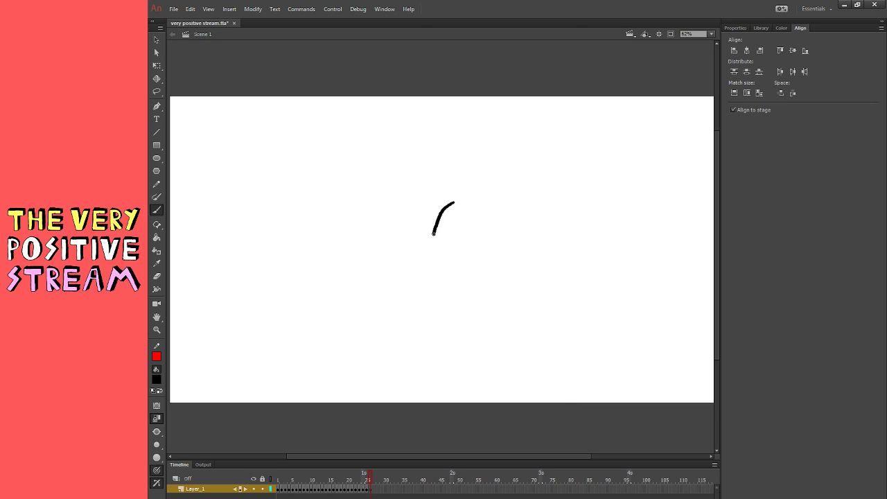
key(ctrl+z)
mouse_move(424, 191)
mouse_down()
mouse_move(377, 228)
mouse_move(393, 264)
mouse_move(409, 208)
mouse_move(444, 169)
mouse_move(490, 177)
mouse_move(523, 236)
mouse_move(523, 289)
mouse_up()
key(ctrl+z)
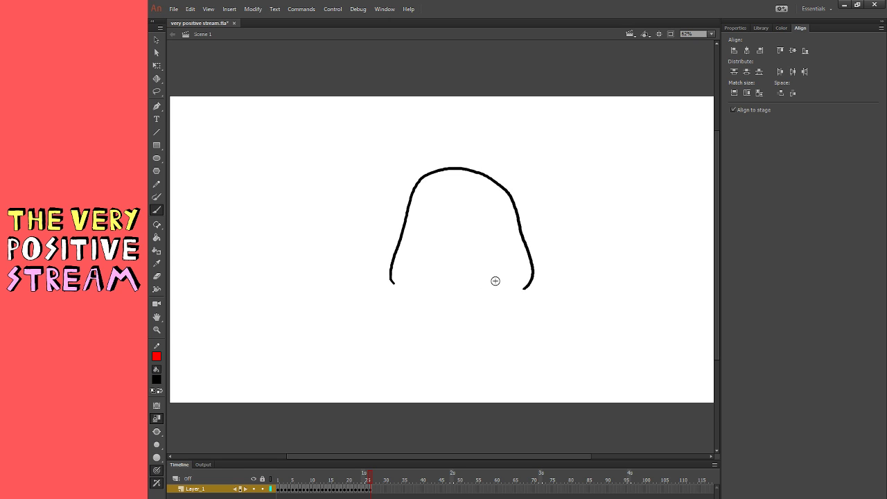
drag(392, 282, 399, 287)
- Draw the nose with nostrils and cheek folds in the middle of the face, with a crooked smirking mouth below
click(444, 247)
mouse_move(444, 246)
mouse_down()
mouse_move(459, 245)
mouse_move(446, 223)
mouse_move(456, 217)
mouse_move(422, 270)
mouse_move(491, 263)
mouse_up()
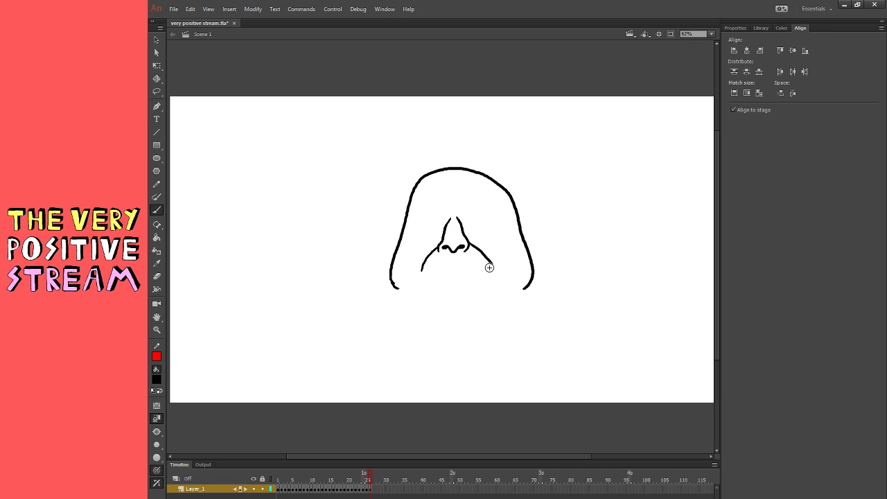
mouse_move(428, 262)
mouse_down()
mouse_move(486, 260)
mouse_move(455, 265)
mouse_move(478, 263)
mouse_up()
key(ctrl+z)
key(ctrl+z)
key(ctrl+z)
mouse_move(439, 246)
mouse_down()
mouse_move(421, 270)
mouse_move(480, 267)
mouse_move(488, 278)
mouse_up()
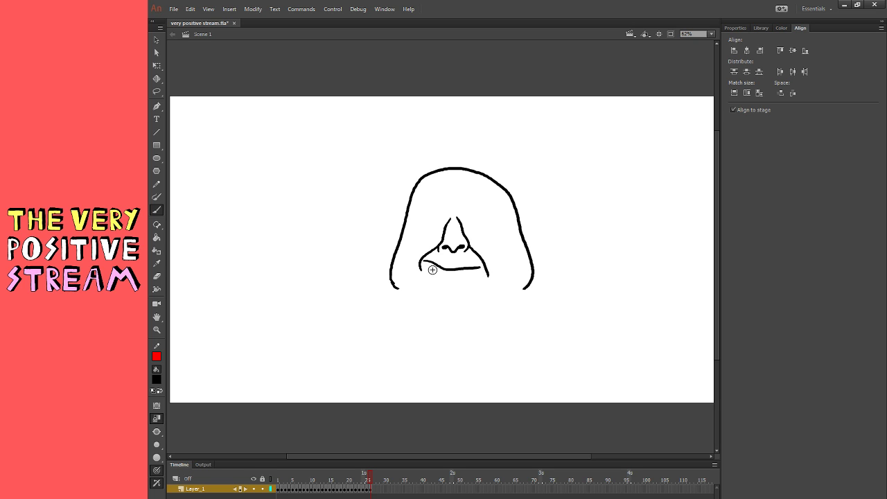
drag(428, 267, 471, 277)
drag(426, 257, 462, 262)
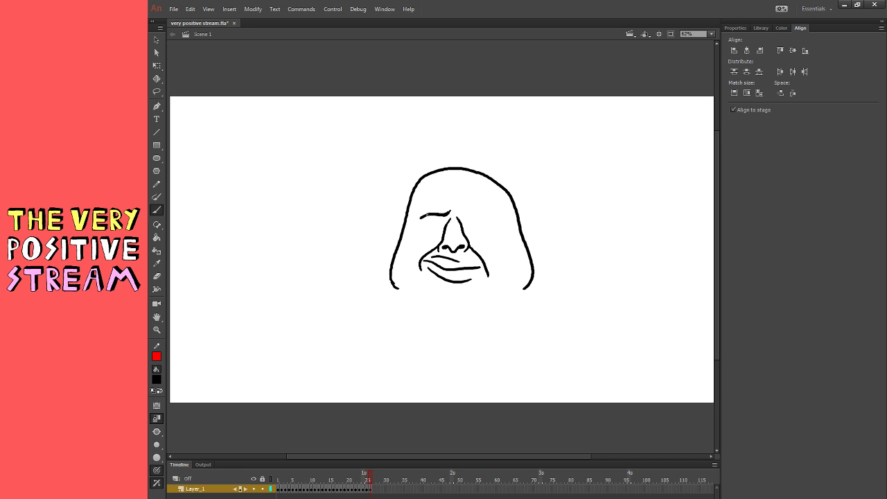
- Draw the furrowed eyebrows and uneven eyes, one squinting and one open, with bags and outer wrinkles
mouse_move(458, 201)
mouse_down()
mouse_move(459, 210)
mouse_move(488, 211)
mouse_up()
drag(422, 225, 477, 221)
key(ctrl+z)
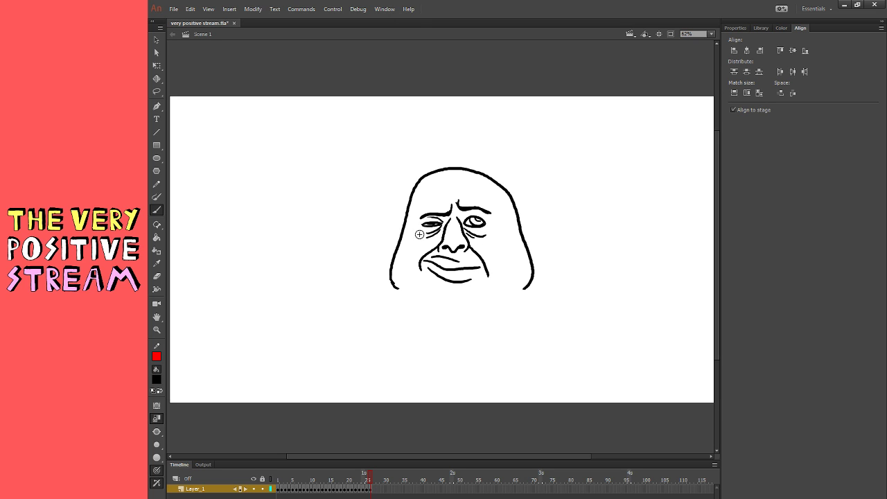
mouse_move(412, 222)
mouse_down()
mouse_move(480, 225)
mouse_move(422, 223)
mouse_up()
drag(486, 222, 495, 223)
drag(485, 219, 497, 218)
- Draw curved wrinkle lines across the forehead above the eyebrows
mouse_move(455, 201)
mouse_down()
mouse_move(436, 197)
mouse_move(452, 188)
mouse_move(489, 192)
mouse_up()
mouse_move(431, 183)
mouse_down()
mouse_move(467, 182)
mouse_move(422, 193)
mouse_move(475, 183)
mouse_up()
key(ctrl+z)
key(ctrl+z)
key(ctrl+z)
- Draw small ears on both sides of the head and a thick double chin connecting the jowls
drag(405, 223, 401, 242)
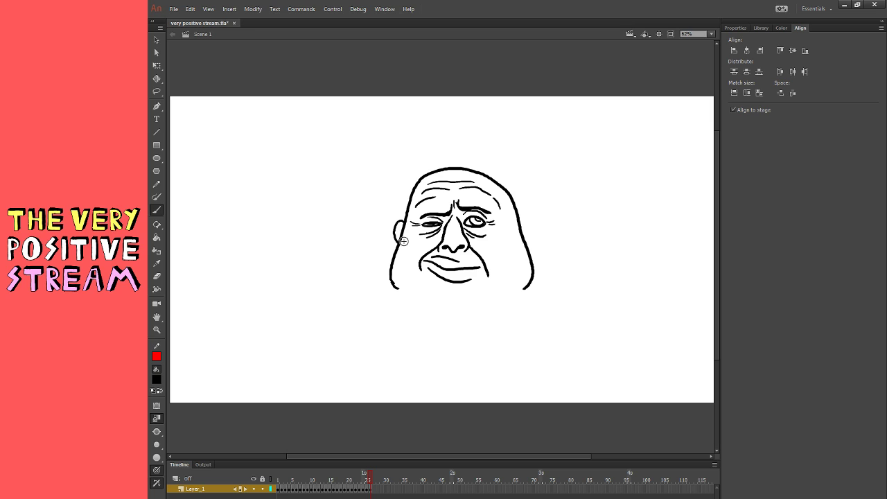
drag(520, 222, 524, 244)
mouse_move(405, 284)
mouse_down()
mouse_move(443, 301)
mouse_move(508, 273)
mouse_move(420, 290)
mouse_move(413, 305)
mouse_move(449, 320)
mouse_move(491, 319)
mouse_move(527, 271)
mouse_up()
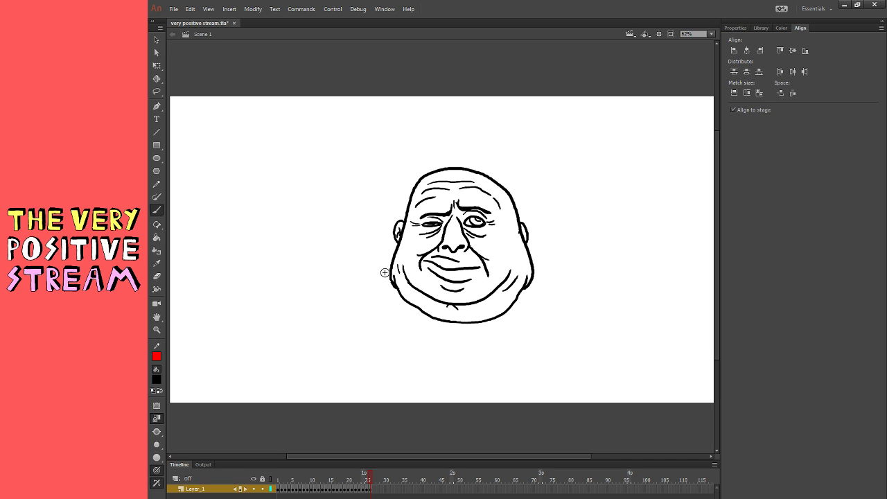
- Draw a sloping shoulder from the jowl beside the squinting eye, ending in a short sleeve with an armpit fold
drag(381, 274, 349, 345)
key(ctrl+z)
mouse_move(386, 270)
mouse_down()
mouse_move(353, 312)
mouse_move(342, 354)
mouse_move(362, 383)
mouse_up()
key(ctrl+z)
mouse_move(390, 267)
mouse_down()
mouse_move(349, 283)
mouse_move(320, 339)
mouse_move(368, 360)
mouse_move(387, 346)
mouse_move(391, 320)
mouse_up()
- Draw the thick bent arm coming out of the sleeve, with its forearm reaching across the body
mouse_move(321, 343)
mouse_down()
mouse_move(322, 390)
mouse_move(379, 397)
mouse_up()
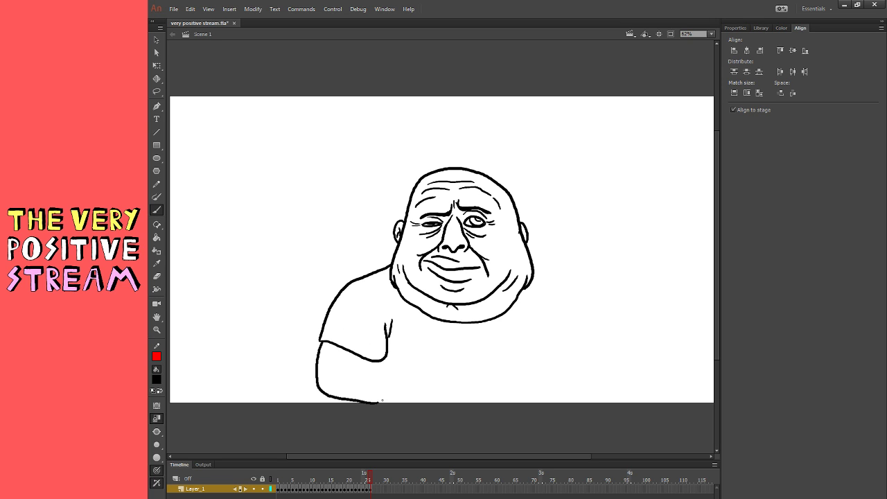
key(ctrl+z)
mouse_move(321, 343)
mouse_down()
mouse_move(328, 388)
mouse_move(395, 401)
mouse_up()
key(ctrl+z)
mouse_move(320, 342)
mouse_down()
mouse_move(329, 404)
mouse_move(322, 395)
mouse_move(344, 415)
mouse_move(380, 374)
mouse_move(380, 384)
mouse_move(405, 395)
mouse_up()
key(ctrl+z)
drag(338, 416, 405, 429)
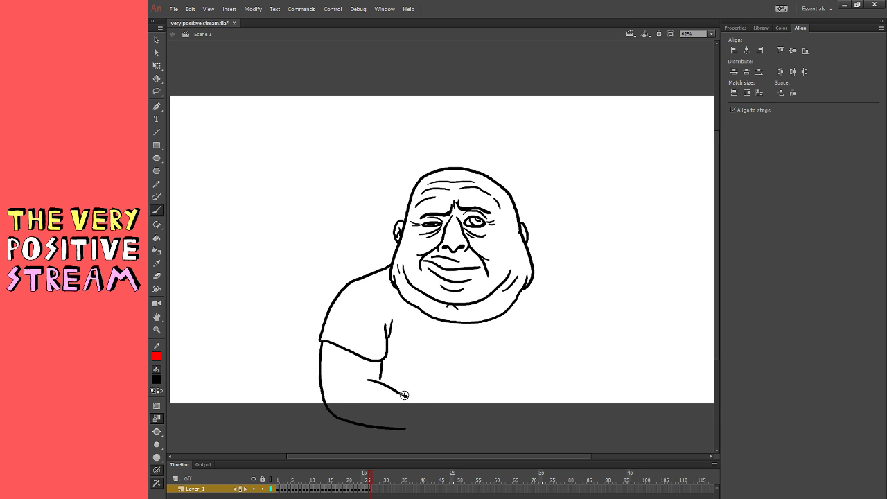
- Draw the wrist and a drooping hand with separate fingers at the end of the forearm
drag(404, 394, 448, 421)
drag(514, 378, 514, 325)
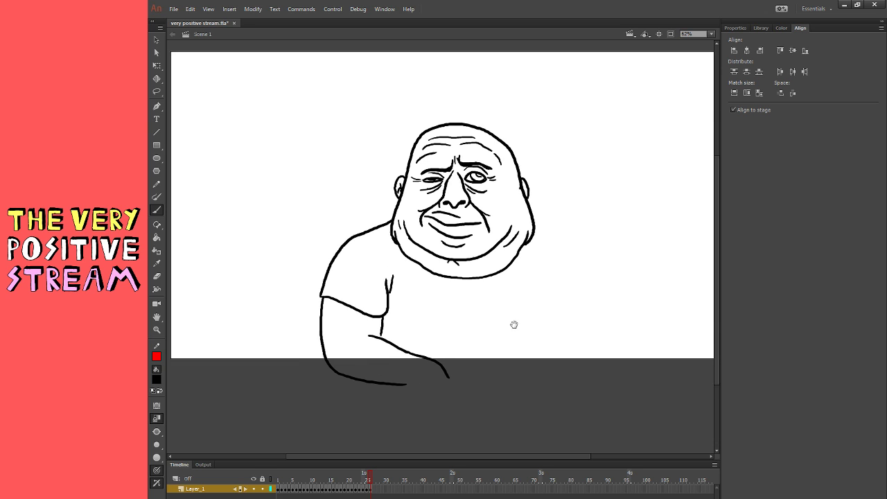
mouse_move(406, 372)
mouse_down()
mouse_move(415, 413)
mouse_move(427, 393)
mouse_move(426, 407)
mouse_move(441, 393)
mouse_move(439, 410)
mouse_move(452, 392)
mouse_move(446, 370)
mouse_move(450, 408)
mouse_move(453, 374)
mouse_move(437, 357)
mouse_move(409, 366)
mouse_up()
key(ctrl+z)
mouse_move(375, 329)
mouse_down()
mouse_move(358, 329)
mouse_move(402, 347)
mouse_up()
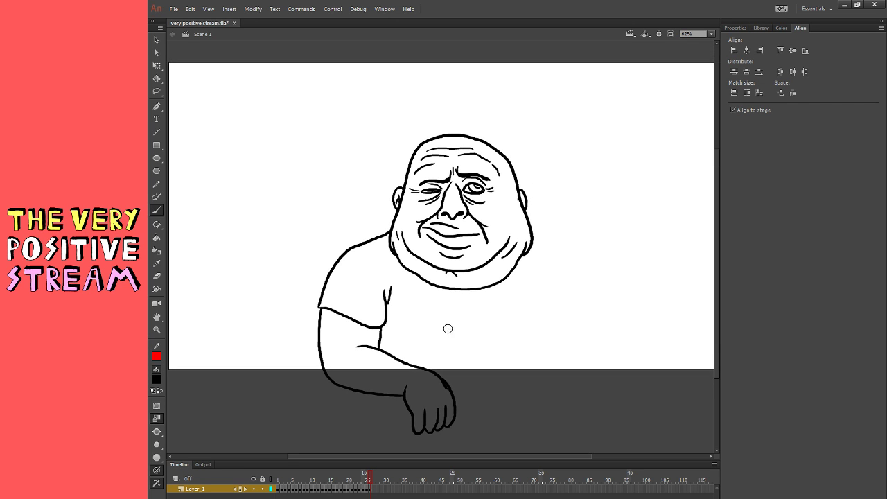
- Clean up and redraw the sleeve's hem corner, and add a crease line on the shoulder
key(e)
mouse_move(363, 326)
mouse_down()
mouse_move(386, 325)
mouse_move(381, 315)
mouse_move(360, 323)
mouse_up()
click(159, 209)
drag(359, 252, 375, 272)
- Select the entire figure, move it up so the hand fits on the stage, and scale it down slightly
click(156, 65)
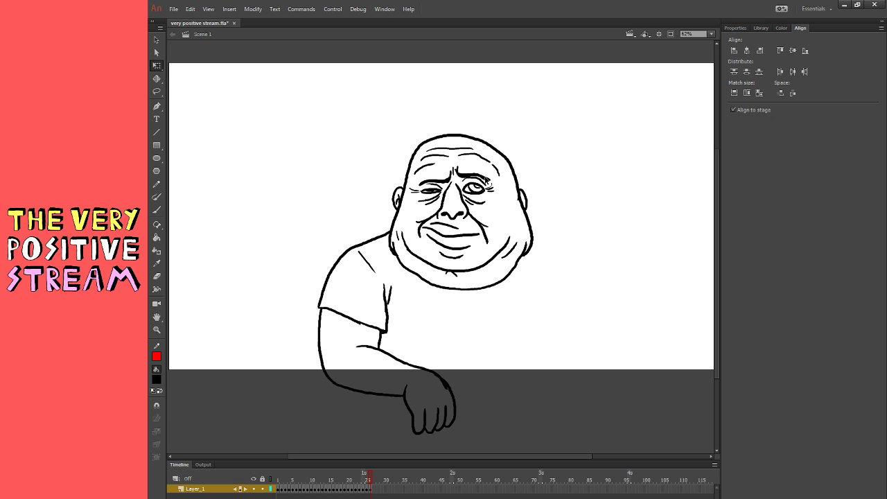
key(ctrl+a)
drag(531, 218, 492, 165)
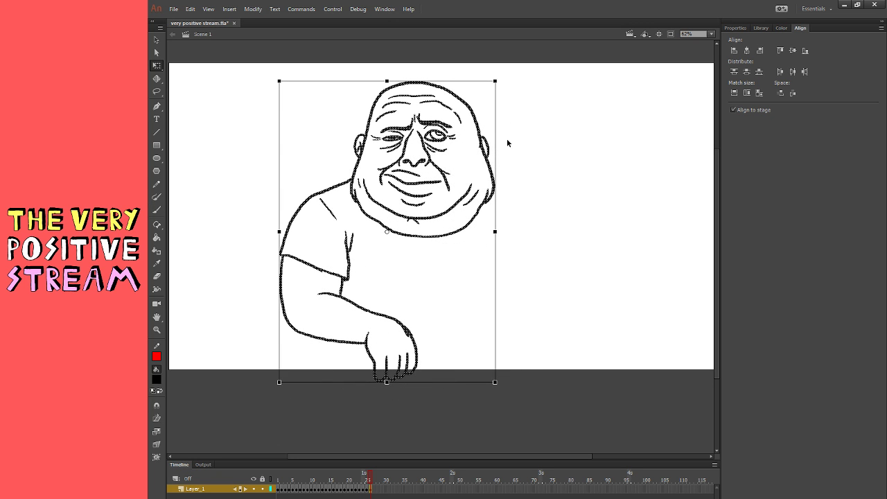
drag(488, 88, 479, 102)
drag(470, 220, 471, 211)
click(487, 198)
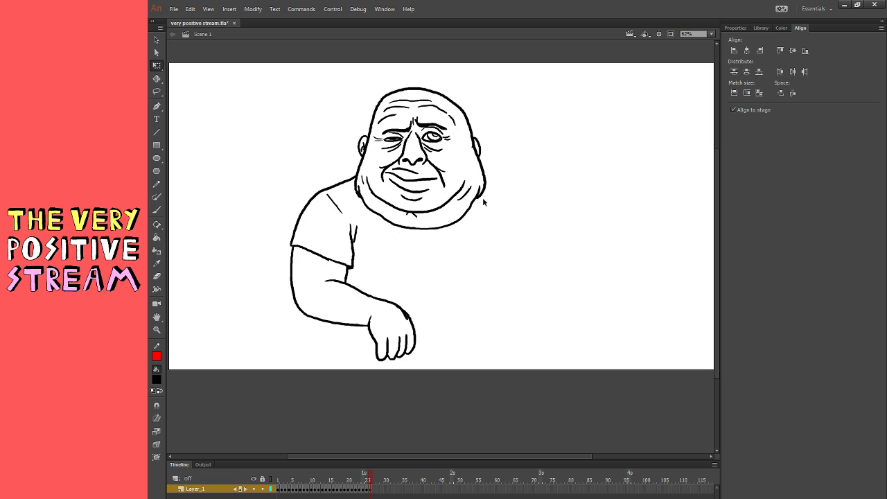
- Draw the opposite shoulder sloping down from the jowl and a front-facing clenched fist below it
click(157, 210)
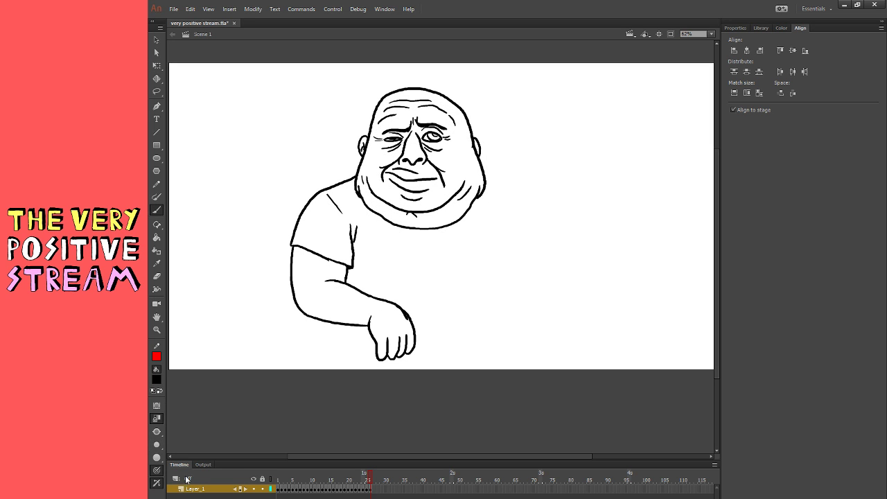
drag(486, 187, 524, 215)
key(ctrl+z)
drag(485, 187, 515, 214)
key(ctrl+z)
drag(485, 186, 532, 230)
mouse_move(518, 267)
mouse_down()
mouse_move(496, 269)
mouse_move(521, 280)
mouse_move(505, 275)
mouse_move(505, 266)
mouse_move(508, 276)
mouse_move(521, 271)
mouse_move(533, 297)
mouse_move(515, 318)
mouse_up()
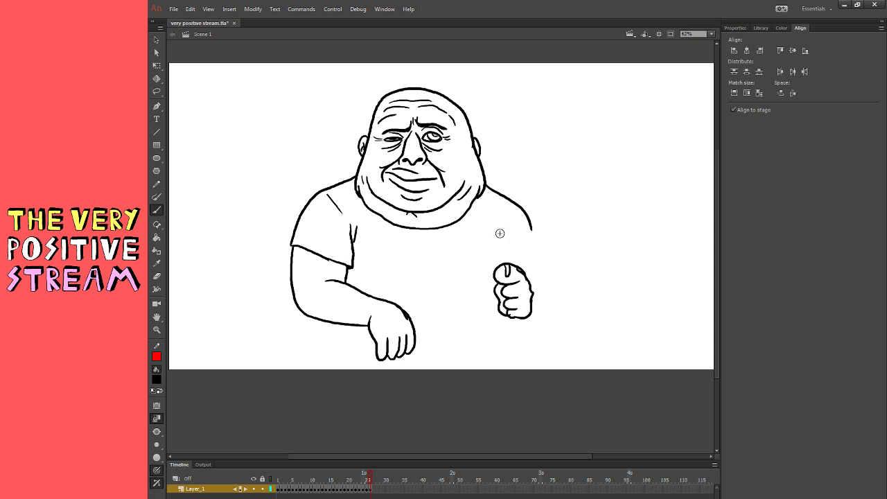
- Redraw the detail on the fist's thumb as a dark filled mark
key(ctrl+z)
drag(504, 270, 514, 266)
key(ctrl+z)
mouse_move(508, 270)
mouse_down()
mouse_move(511, 280)
mouse_move(524, 277)
mouse_up()
click(157, 65)
drag(479, 253, 582, 351)
key(b)
- Delete most of the drooping hand and redraw its fingers in a narrower shape
click(157, 65)
drag(378, 290, 429, 374)
key(Delete)
key(b)
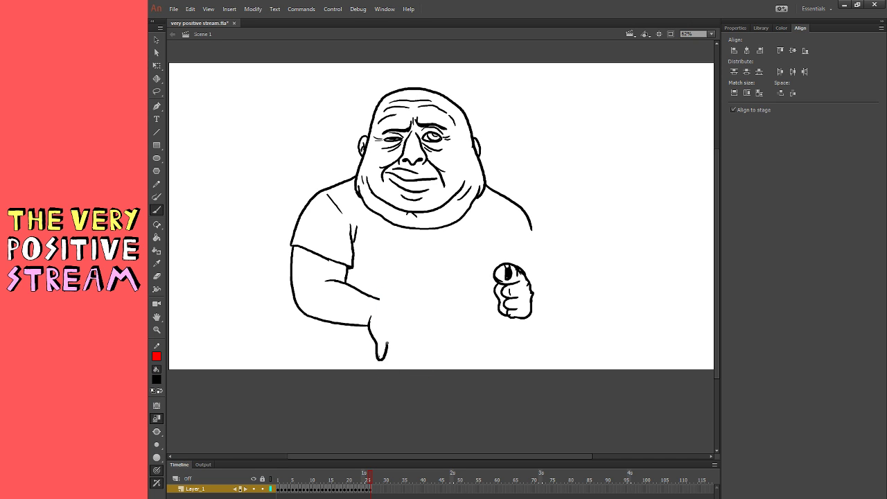
mouse_move(387, 343)
mouse_down()
mouse_move(388, 334)
mouse_move(393, 360)
mouse_move(386, 340)
mouse_move(409, 343)
mouse_up()
key(ctrl+z)
key(ctrl+z)
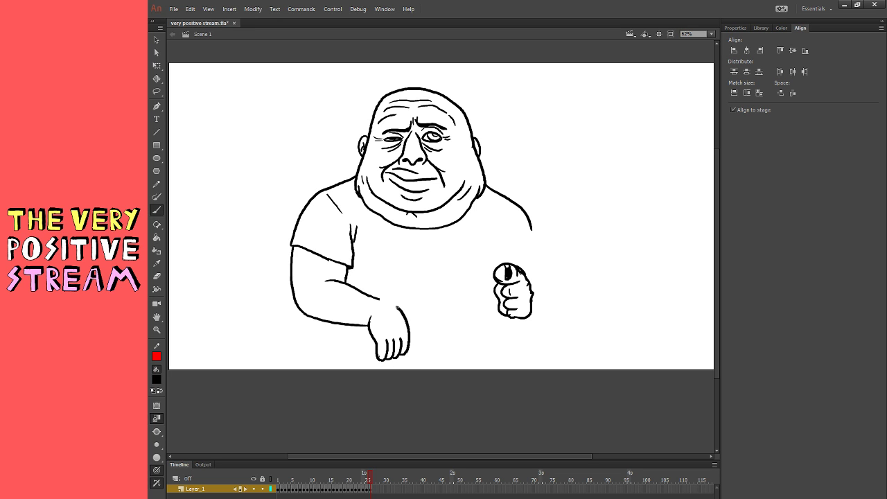
- Join the back of the redrawn hand to the forearm, and add knuckle and contour lines along the arm
drag(397, 307, 378, 299)
key(ctrl+z)
drag(399, 356, 409, 347)
drag(394, 305, 388, 302)
key(ctrl+z)
drag(400, 357, 407, 321)
drag(305, 309, 374, 325)
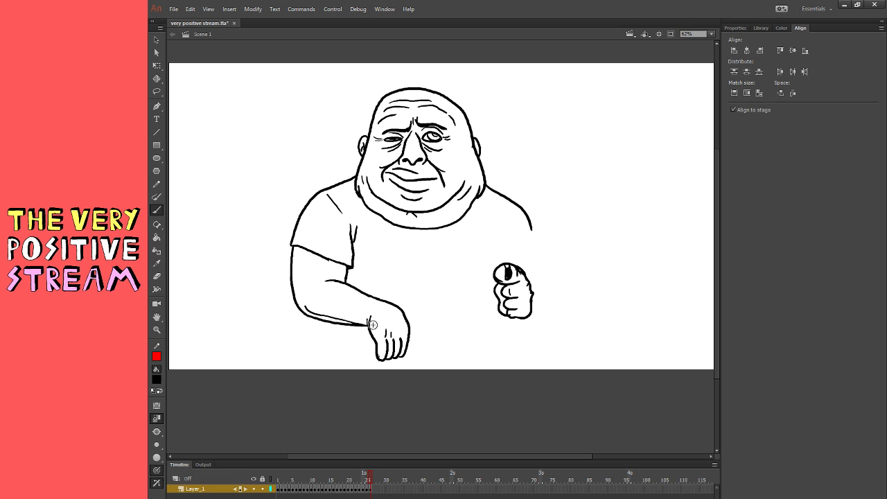
drag(313, 268, 316, 274)
- Select the clenched fist, then rotate and enlarge it slightly below the shoulder
key(q)
mouse_move(468, 343)
mouse_down()
mouse_move(561, 252)
mouse_move(541, 255)
mouse_move(556, 274)
mouse_move(537, 289)
mouse_up()
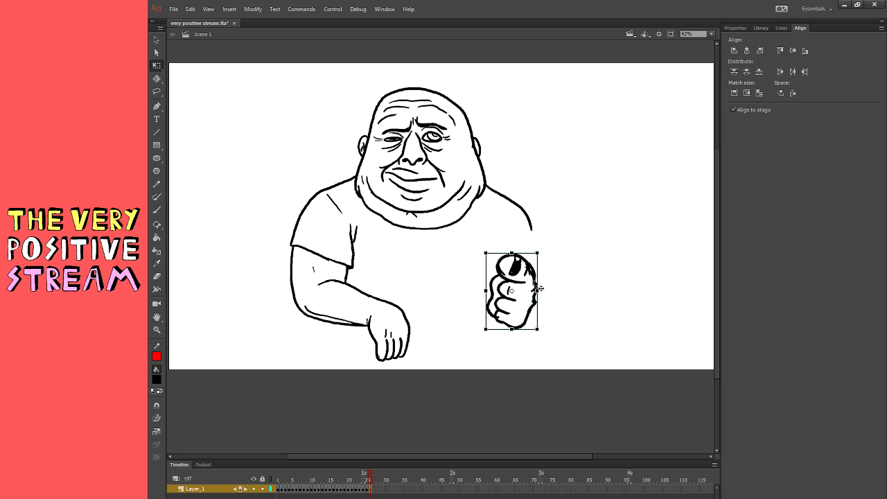
click(406, 269)
- Extend the sleeve from the shoulder down to the fist, and draw the torso's side line and the sleeve hem
click(156, 211)
drag(531, 224, 539, 269)
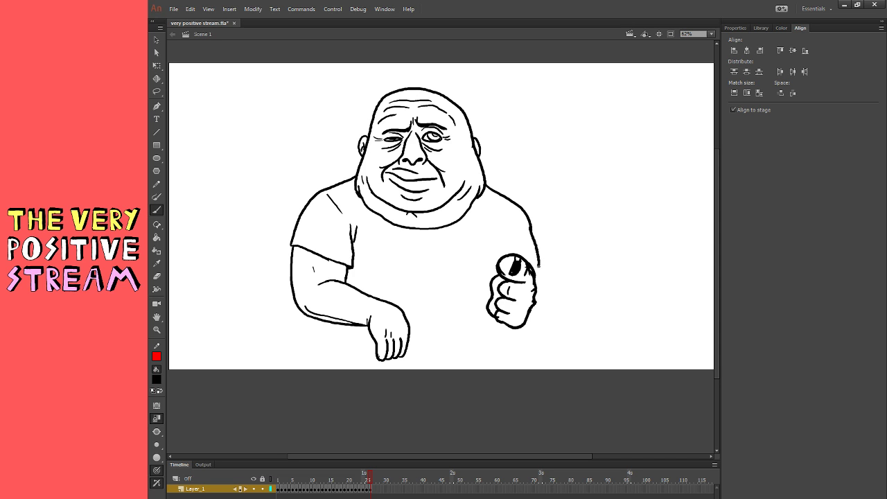
drag(475, 244, 487, 344)
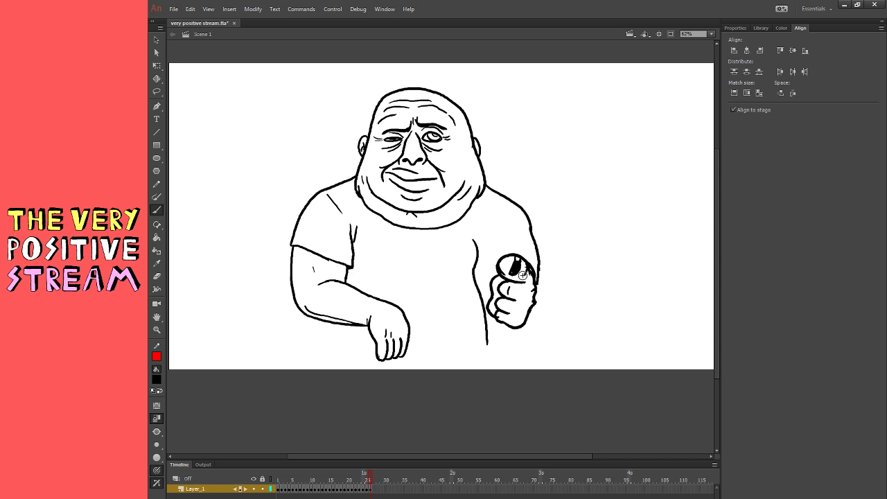
mouse_move(475, 271)
mouse_down()
mouse_move(500, 274)
mouse_move(486, 306)
mouse_move(517, 325)
mouse_move(524, 319)
mouse_up()
key(ctrl+z)
drag(476, 276, 479, 287)
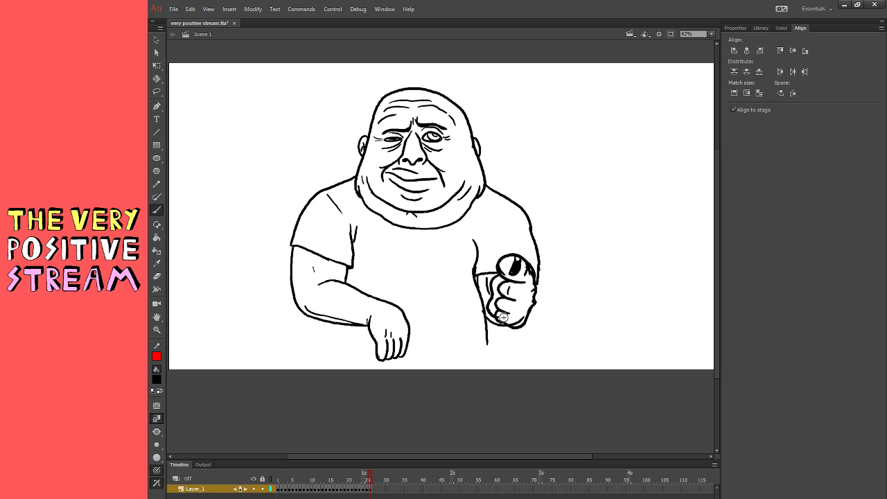
- Erase the torso's side line beside the fist and redraw it closer to the fist
key(e)
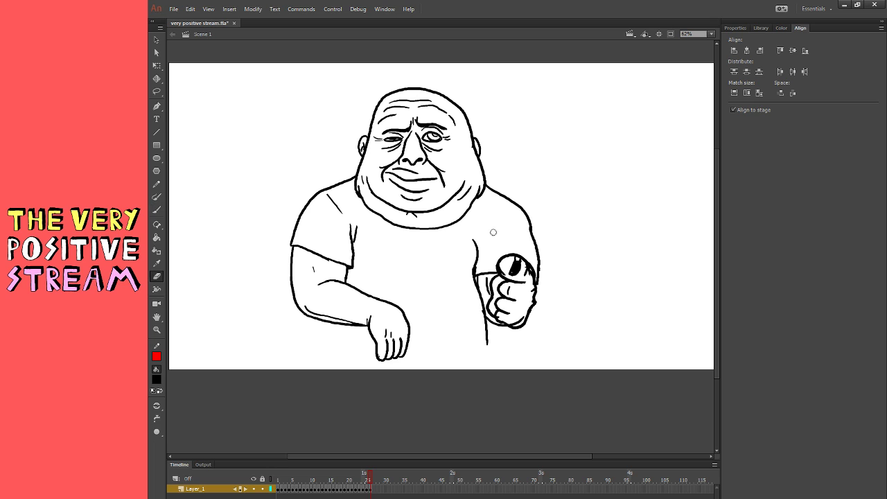
drag(473, 236, 487, 342)
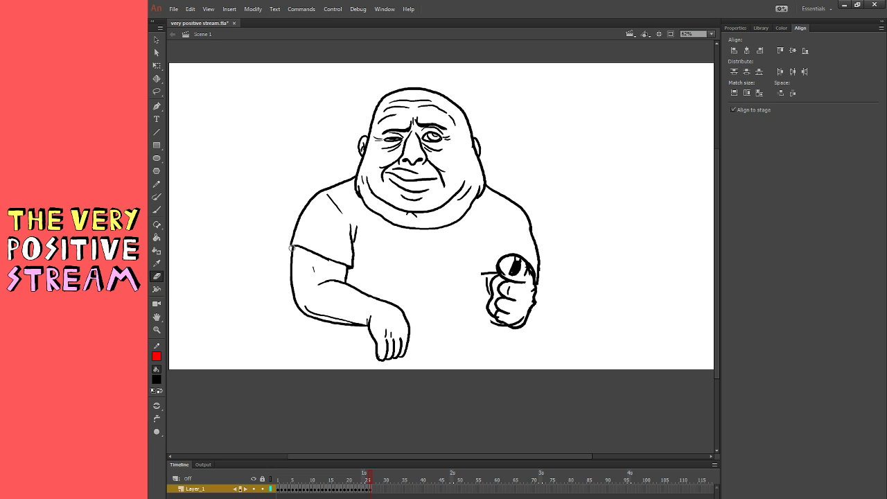
key(b)
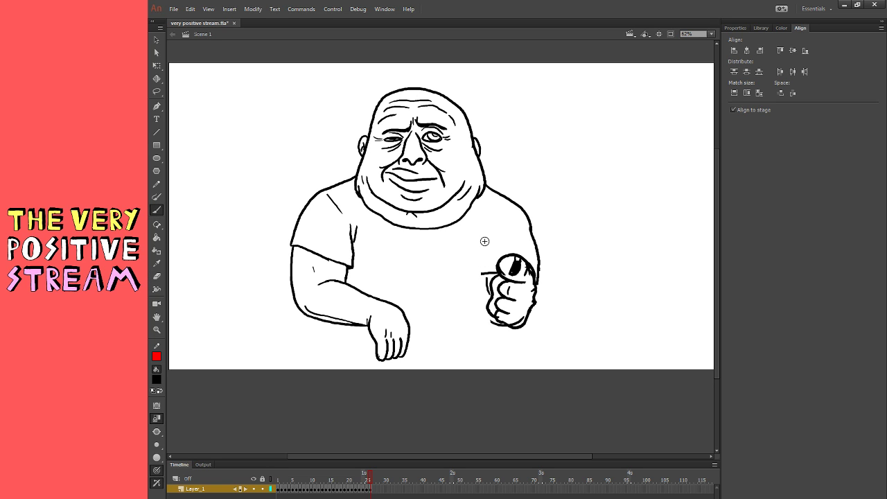
drag(485, 241, 494, 350)
click(157, 276)
click(157, 210)
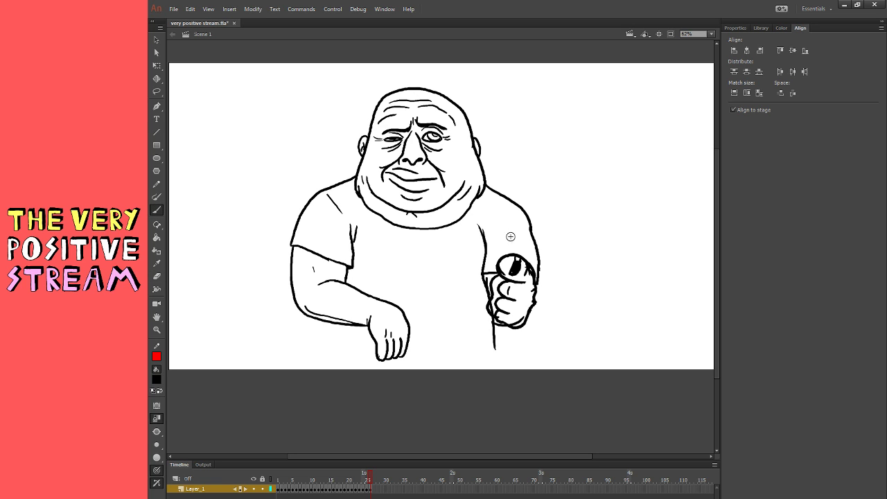
- Draw a pointed open shirt collar under the double chin, and add chest and sleeve fold lines
drag(346, 275, 442, 270)
mouse_move(393, 224)
mouse_down()
mouse_move(441, 242)
mouse_move(445, 227)
mouse_up()
mouse_move(415, 259)
mouse_down()
mouse_move(398, 260)
mouse_move(380, 217)
mouse_move(462, 259)
mouse_move(463, 216)
mouse_move(418, 239)
mouse_up()
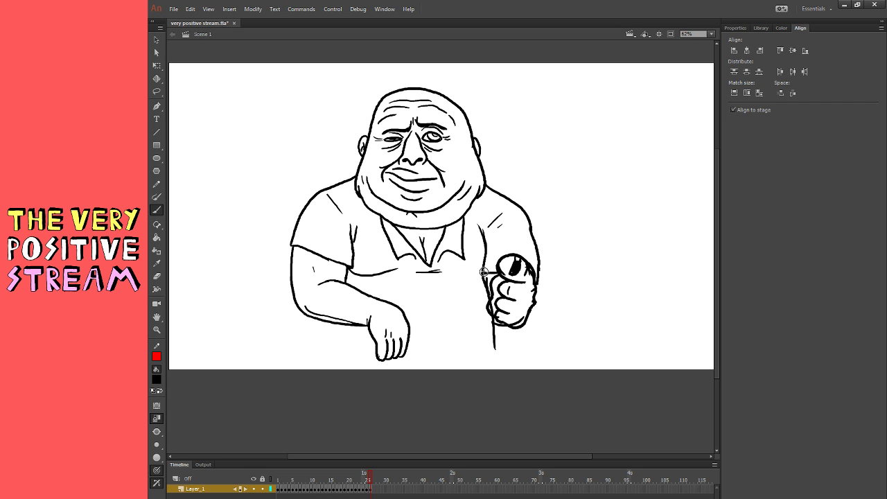
drag(466, 273, 483, 275)
- Erase part of the head's top outline, reshape it, and draw a small rounded tuft of hair there
click(157, 276)
mouse_move(378, 105)
mouse_down()
mouse_move(415, 87)
mouse_move(444, 89)
mouse_move(407, 96)
mouse_up()
click(156, 210)
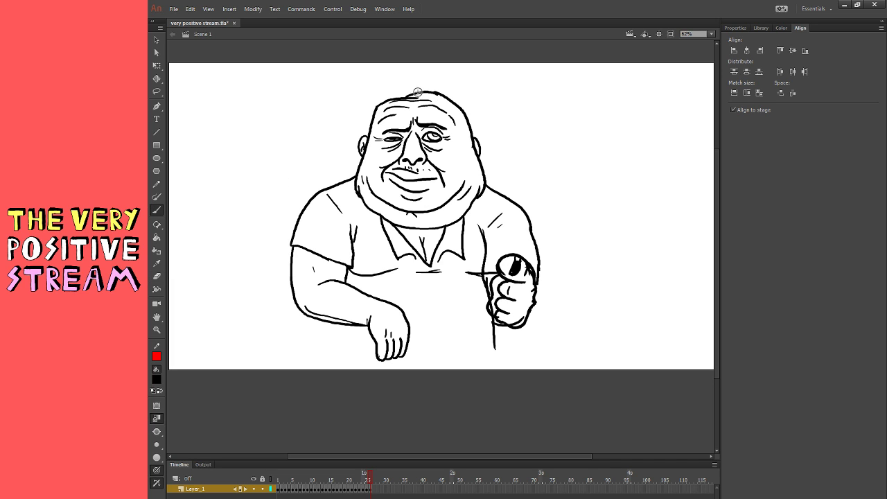
key(ctrl+z)
mouse_move(401, 88)
mouse_down()
mouse_move(387, 100)
mouse_move(431, 90)
mouse_move(379, 104)
mouse_up()
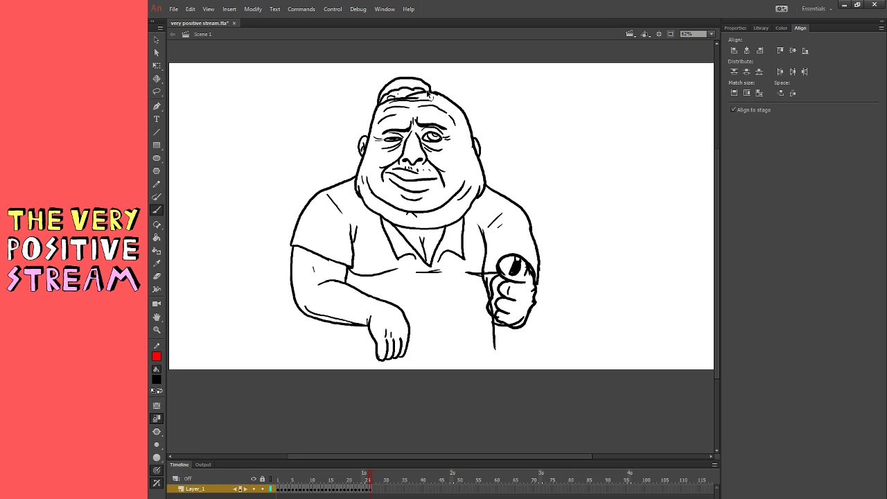
key(ctrl+z)
mouse_move(430, 91)
mouse_down()
mouse_move(422, 82)
mouse_move(383, 99)
mouse_up()
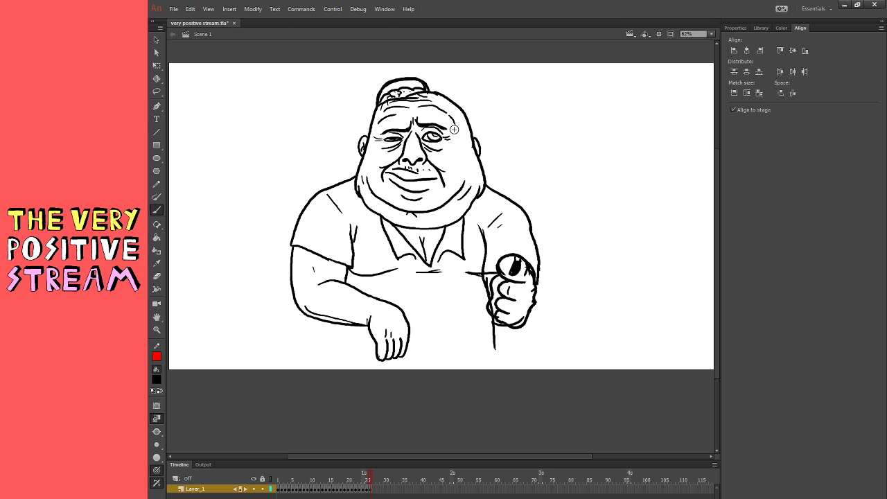
- Draw a small round head under the man's resting forearm, with narrow eyes, a nose, a mouth and face wrinkles
drag(410, 326, 420, 388)
key(ctrl+z)
mouse_move(234, 311)
mouse_down()
mouse_move(300, 311)
mouse_move(267, 367)
mouse_move(298, 382)
mouse_up()
key(ctrl+z)
key(ctrl+z)
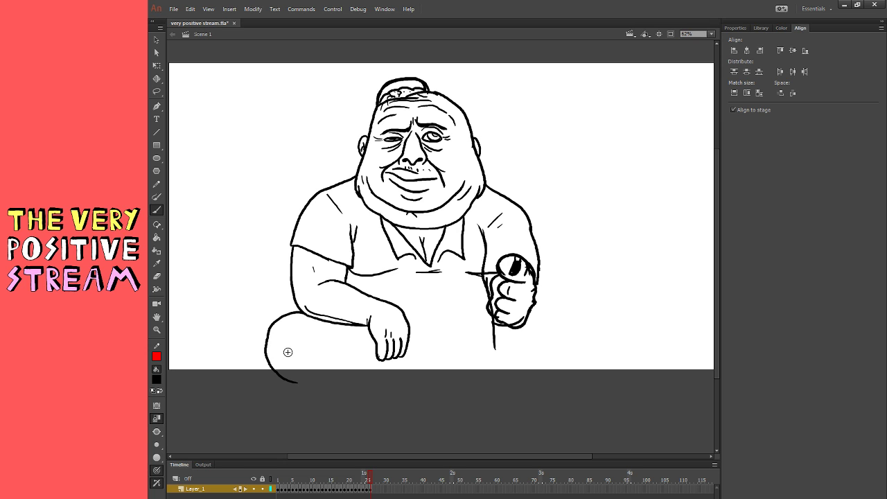
mouse_move(278, 350)
mouse_down()
mouse_move(269, 352)
mouse_move(330, 369)
mouse_up()
mouse_move(287, 365)
mouse_down()
mouse_move(290, 380)
mouse_move(306, 380)
mouse_up()
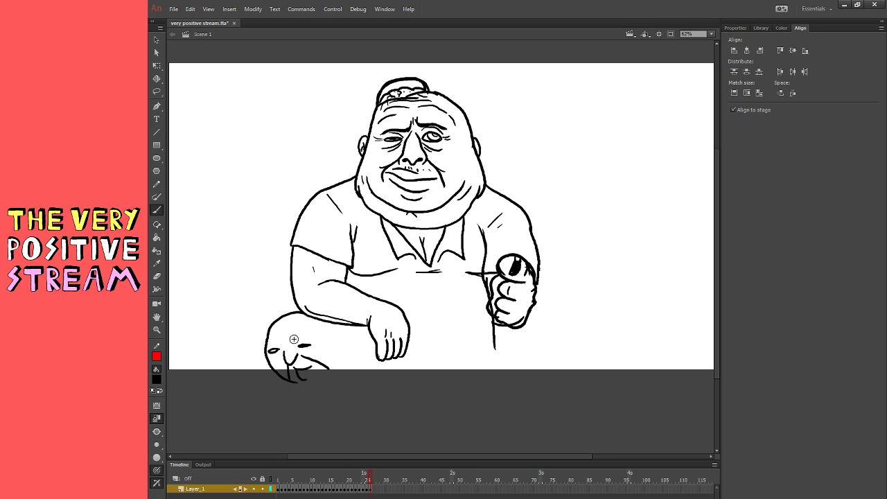
mouse_move(294, 339)
mouse_down()
mouse_move(314, 339)
mouse_move(312, 356)
mouse_up()
drag(273, 358, 281, 361)
- Complete the small figure with a jaw, a curved back, body fold lines and a thin outstretched arm with a hand
drag(346, 325, 369, 327)
mouse_move(294, 382)
mouse_down()
mouse_move(344, 380)
mouse_move(371, 358)
mouse_move(422, 381)
mouse_move(419, 406)
mouse_up()
drag(336, 389, 328, 413)
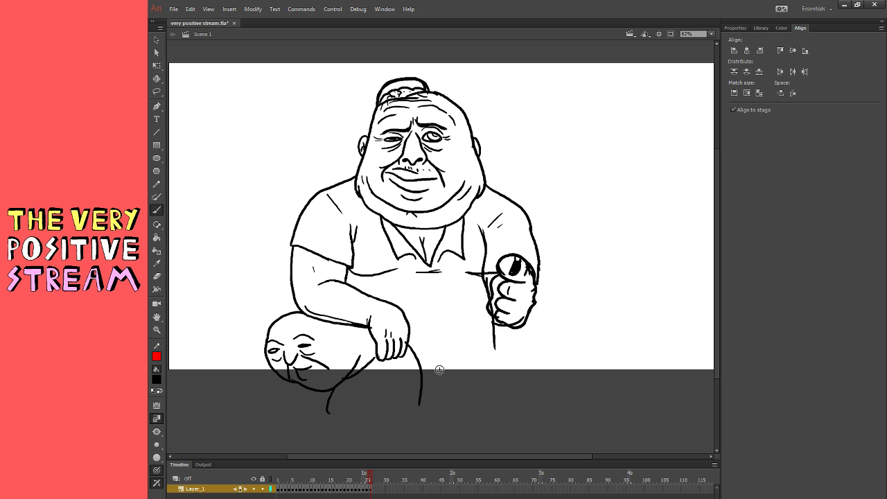
drag(389, 363, 387, 386)
mouse_move(298, 381)
mouse_down()
mouse_move(253, 396)
mouse_move(298, 388)
mouse_up()
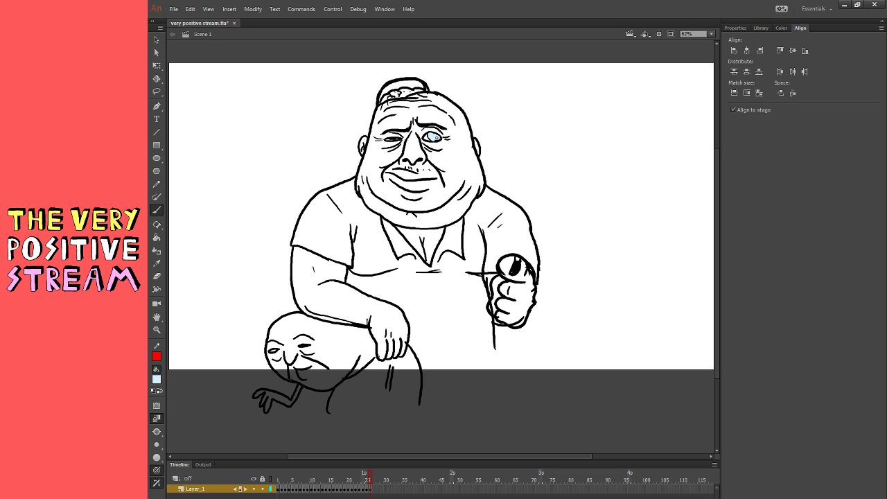
- Scale the whole drawing down slightly and reposition it lower on the stage
click(156, 66)
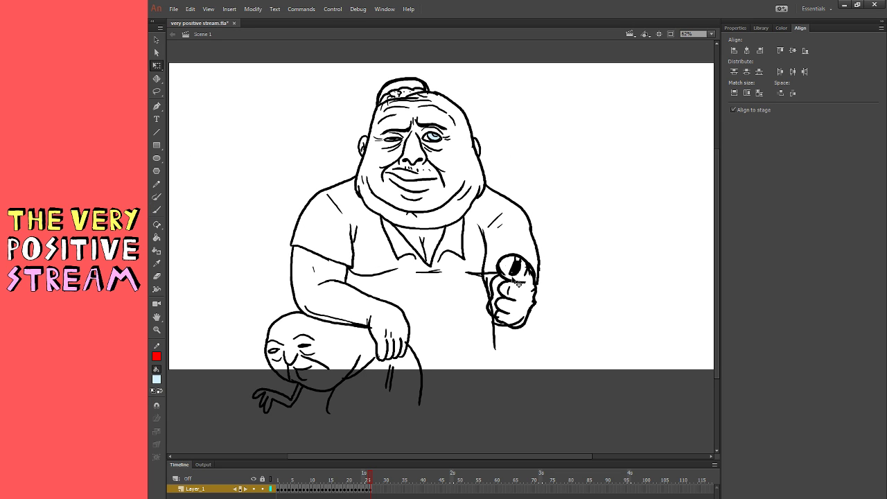
key(ctrl+a)
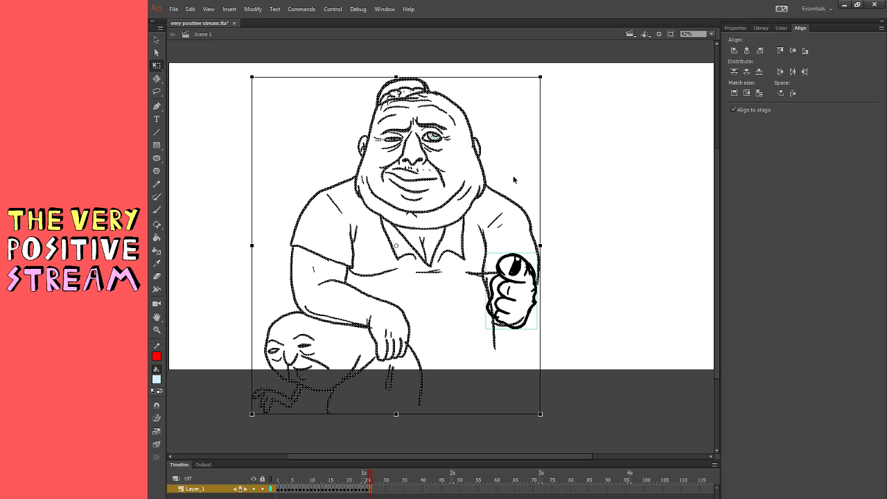
drag(530, 90, 524, 95)
mouse_move(484, 199)
mouse_down()
mouse_move(503, 169)
mouse_move(494, 208)
mouse_up()
click(580, 214)
- Draw the shirt's double bottom hem in black between the resting hand and the fist, plus a trouser line below it
click(158, 211)
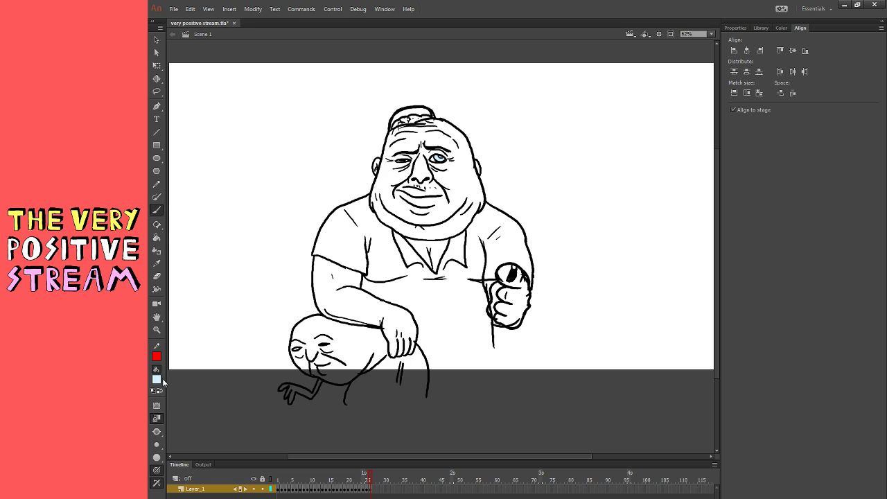
click(183, 411)
drag(420, 348, 497, 350)
key(ctrl+z)
mouse_move(422, 350)
mouse_down()
mouse_move(491, 348)
mouse_move(418, 344)
mouse_up()
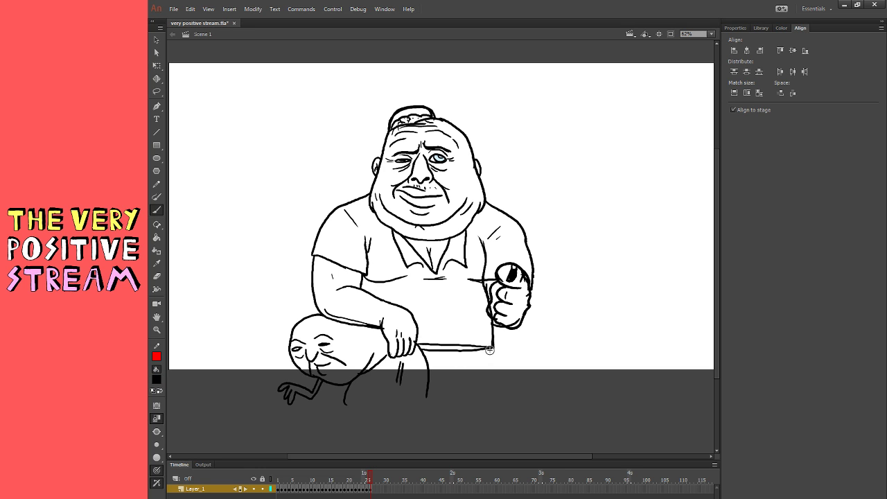
drag(491, 343, 488, 384)
drag(416, 341, 478, 340)
- Paint a round pink patch around the man's wide-open eye
key(z)
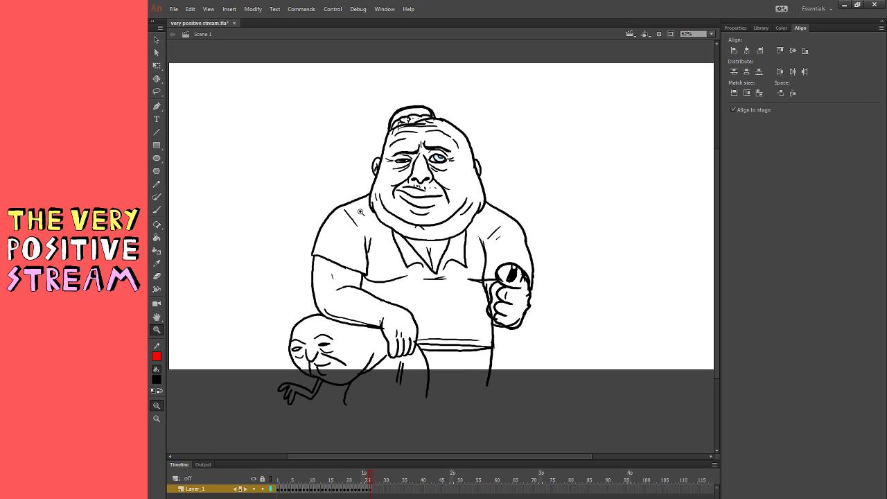
click(444, 184)
click(461, 204)
key(b)
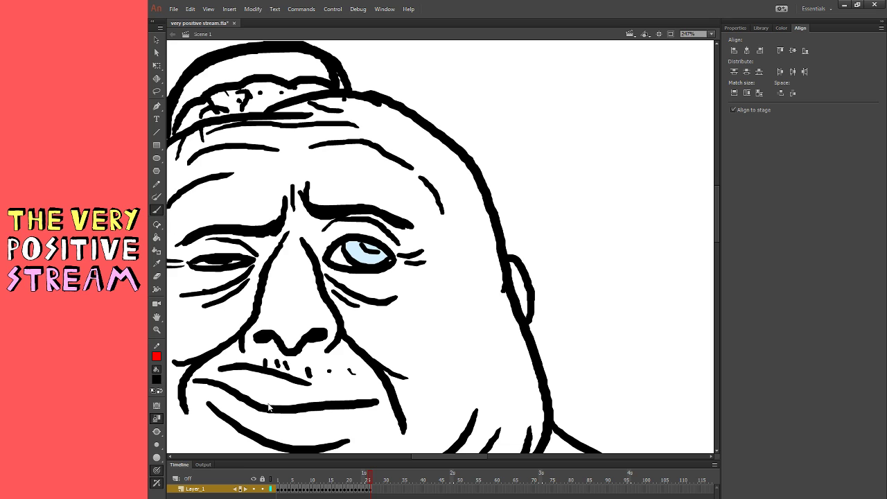
click(302, 468)
mouse_move(321, 267)
mouse_down()
mouse_move(379, 278)
mouse_move(385, 289)
mouse_move(375, 290)
mouse_move(386, 290)
mouse_move(395, 252)
mouse_move(372, 229)
mouse_move(327, 235)
mouse_move(336, 232)
mouse_move(324, 268)
mouse_move(360, 294)
mouse_move(402, 278)
mouse_move(398, 283)
mouse_move(362, 278)
mouse_move(393, 267)
mouse_up()
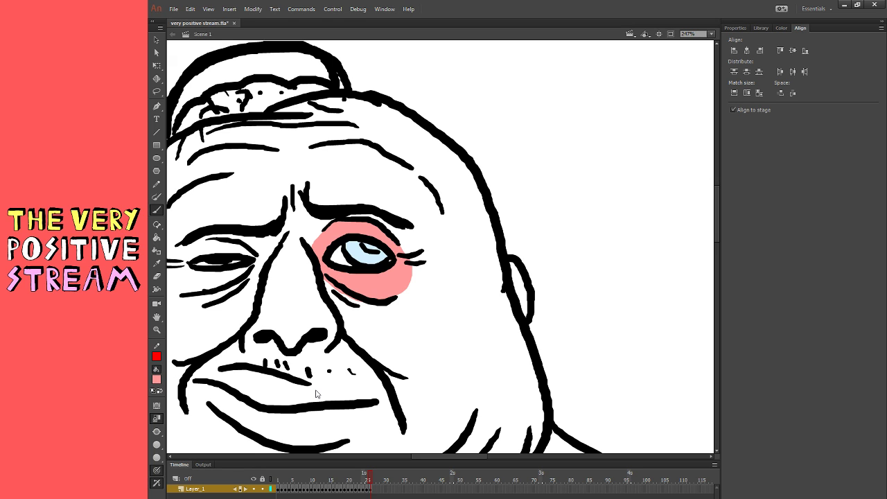
- Paint the white of the open eye and refill the patch around it with a very pale pink
click(460, 179)
mouse_move(342, 260)
mouse_down()
mouse_move(334, 251)
mouse_move(361, 262)
mouse_up()
click(157, 263)
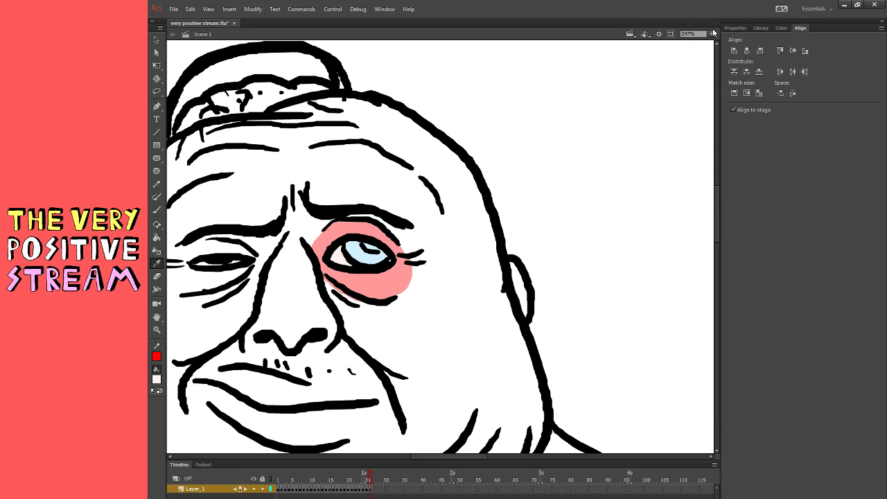
click(716, 53)
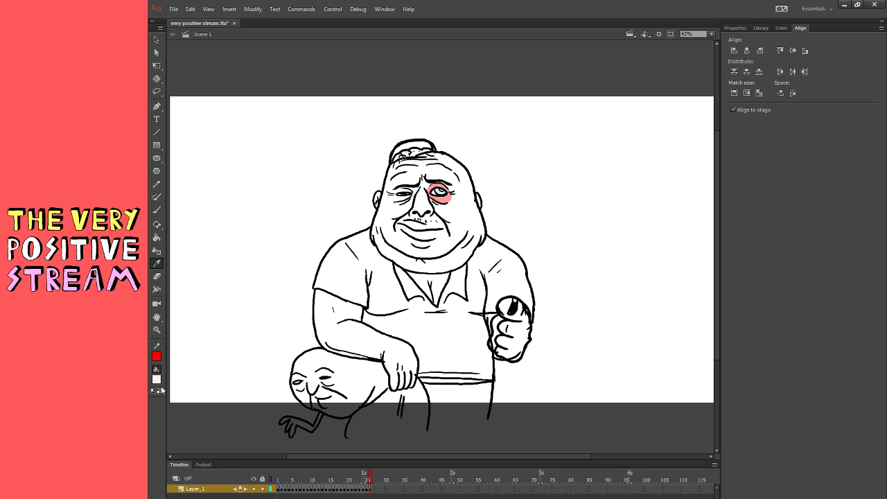
key(k)
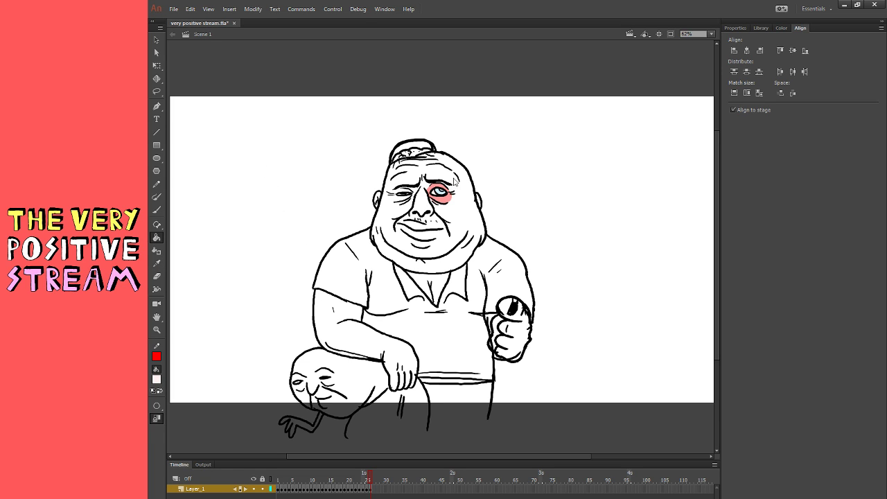
click(445, 201)
- Go to a new blank frame and set the brush colour to black
key(q)
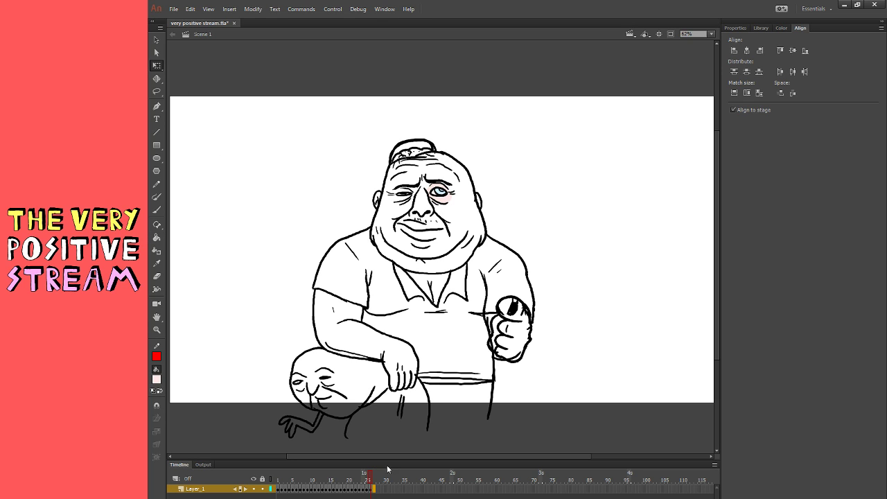
key(period)
click(158, 210)
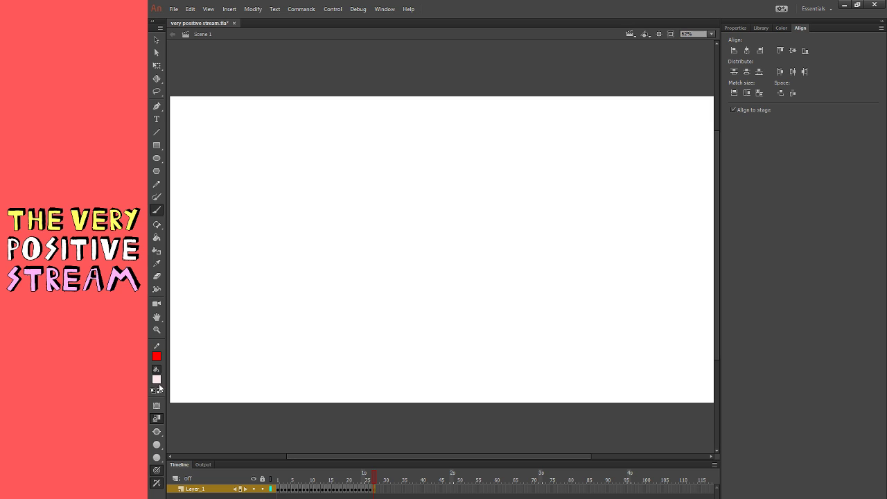
click(180, 411)
mouse_move(390, 217)
mouse_down()
mouse_move(382, 244)
mouse_move(401, 269)
mouse_up()
key(ctrl+z)
mouse_move(357, 197)
mouse_down()
mouse_move(356, 247)
mouse_move(369, 274)
mouse_up()
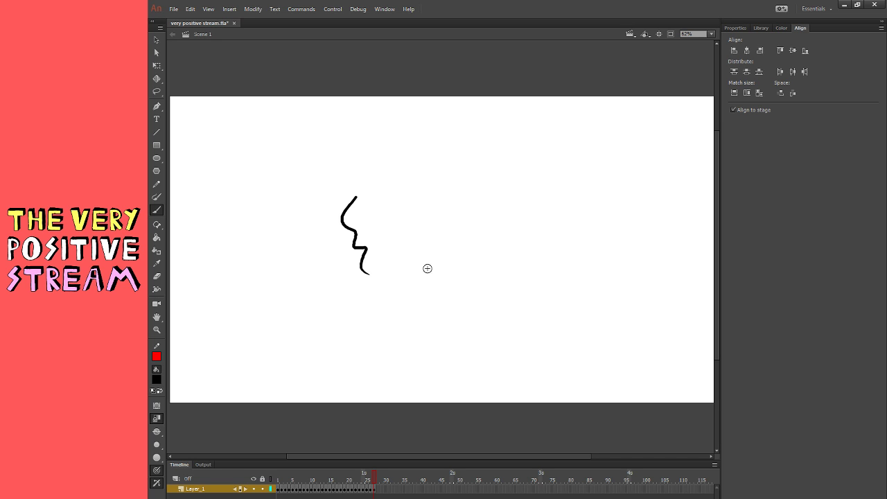
key(ctrl+z)
mouse_move(490, 282)
mouse_down()
mouse_move(469, 198)
mouse_move(450, 159)
mouse_up()
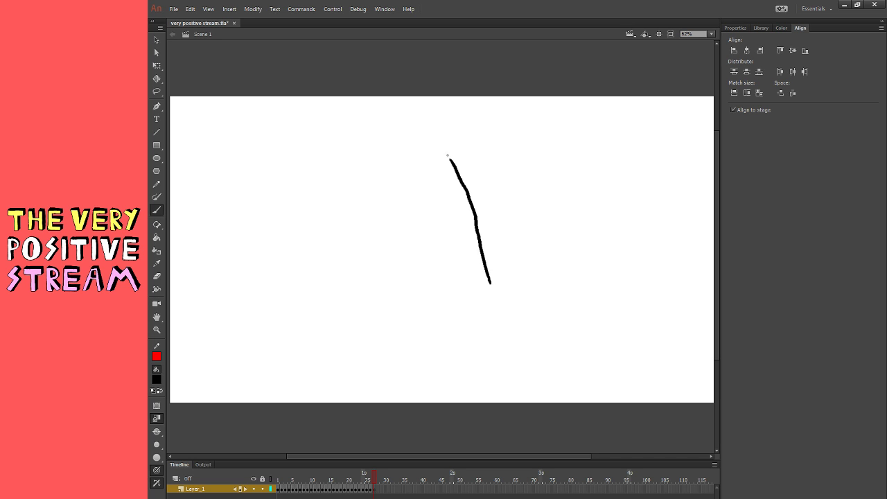
key(ctrl+z)
mouse_move(353, 319)
mouse_down()
mouse_move(347, 211)
mouse_move(355, 175)
mouse_move(382, 151)
mouse_move(422, 158)
mouse_move(441, 196)
mouse_move(424, 218)
mouse_move(374, 219)
mouse_move(440, 215)
mouse_move(413, 290)
mouse_up()
key(ctrl+z)
key(ctrl+z)
- Try a frog-like face with two round heavy-lidded eyes and a wide flat mouth
mouse_move(398, 198)
mouse_down()
mouse_move(393, 224)
mouse_move(445, 211)
mouse_move(427, 211)
mouse_move(429, 202)
mouse_move(418, 213)
mouse_move(442, 195)
mouse_move(447, 222)
mouse_move(432, 206)
mouse_move(438, 210)
mouse_move(387, 216)
mouse_move(437, 207)
mouse_move(447, 227)
mouse_move(409, 220)
mouse_move(449, 233)
mouse_move(389, 237)
mouse_move(459, 231)
mouse_move(403, 235)
mouse_move(459, 228)
mouse_move(420, 219)
mouse_up()
key(ctrl+z)
key(ctrl+z)
key(ctrl+z)
key(ctrl+z)
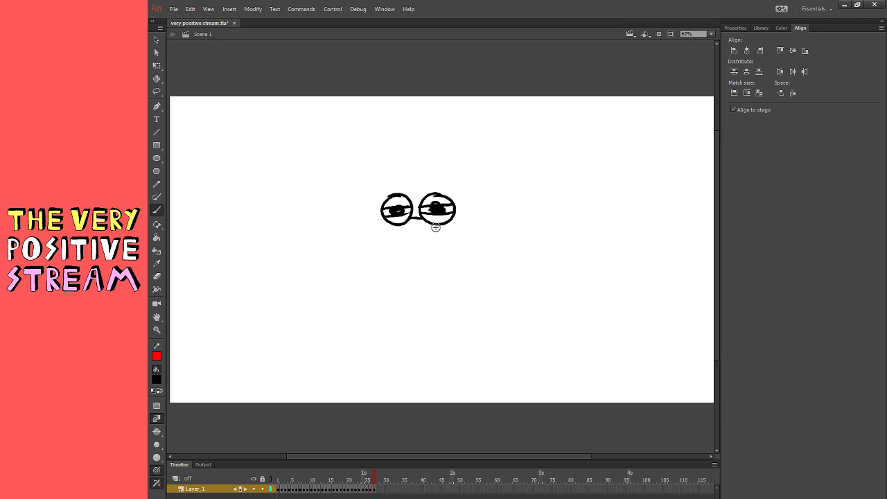
mouse_move(437, 223)
mouse_down()
mouse_move(367, 244)
mouse_move(468, 235)
mouse_move(447, 226)
mouse_up()
key(ctrl+z)
mouse_move(374, 244)
mouse_down()
mouse_move(367, 255)
mouse_move(356, 243)
mouse_move(375, 257)
mouse_up()
key(ctrl+z)
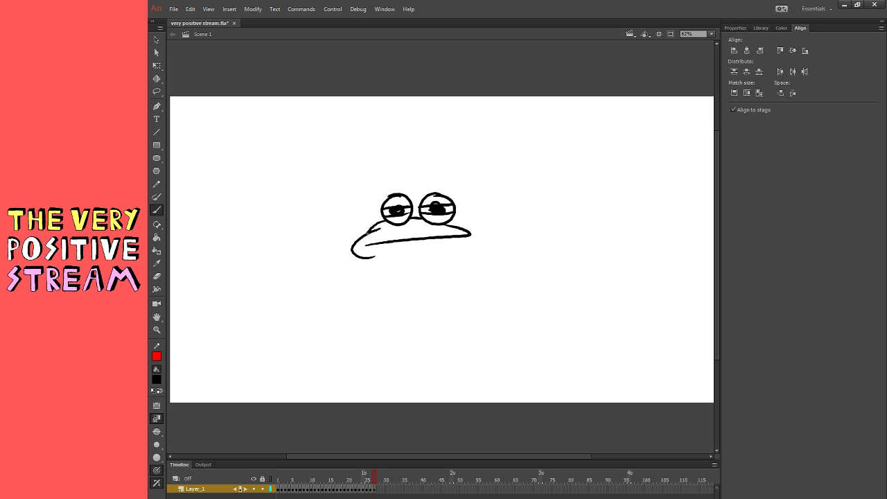
- Undo the last strokes on the frog-like face and delete the whole sketch from the frame
mouse_move(386, 221)
mouse_down()
mouse_move(363, 261)
mouse_move(373, 260)
mouse_move(361, 259)
mouse_move(384, 260)
mouse_move(358, 255)
mouse_move(386, 259)
mouse_up()
key(ctrl+z)
key(ctrl+z)
key(ctrl+a)
key(Delete)
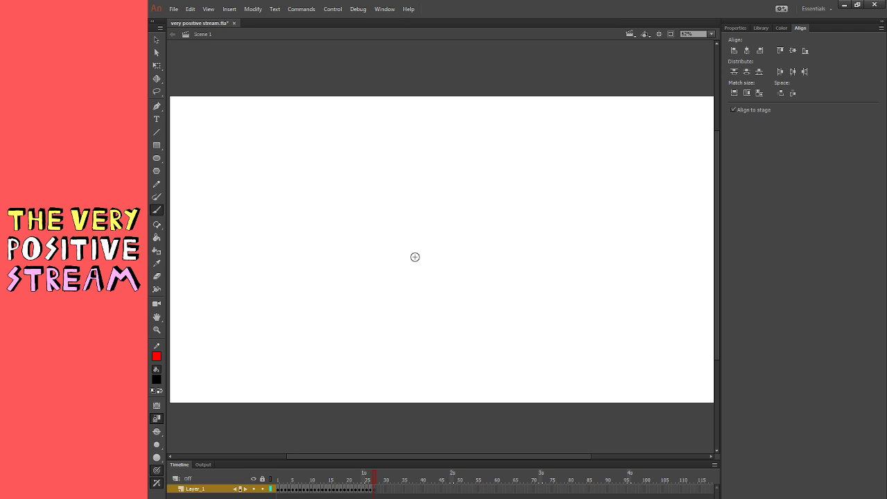
- Draw a side-view face with a bulbous nose, a protruding lip, a rounded chin and two small round eyes
mouse_move(442, 219)
mouse_down()
mouse_move(430, 241)
mouse_move(394, 256)
mouse_move(428, 264)
mouse_move(436, 291)
mouse_up()
key(ctrl+z)
key(ctrl+z)
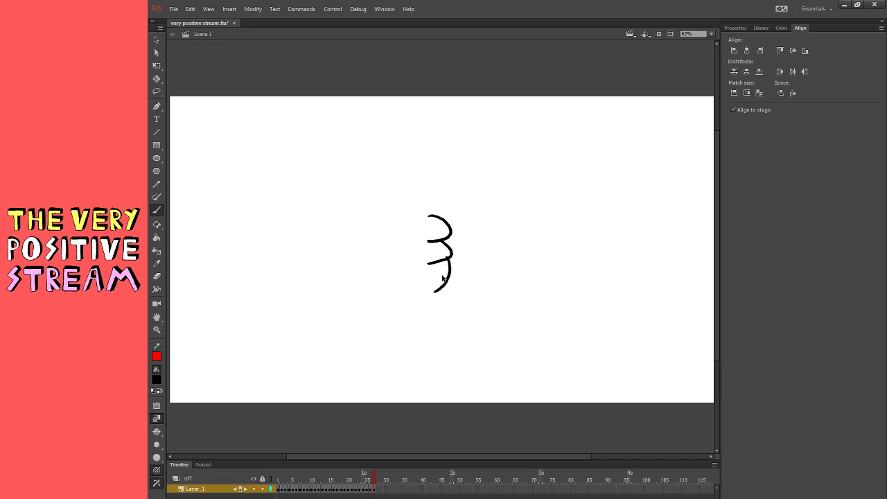
key(ctrl+z)
drag(446, 261, 425, 293)
drag(423, 210, 415, 214)
key(ctrl+z)
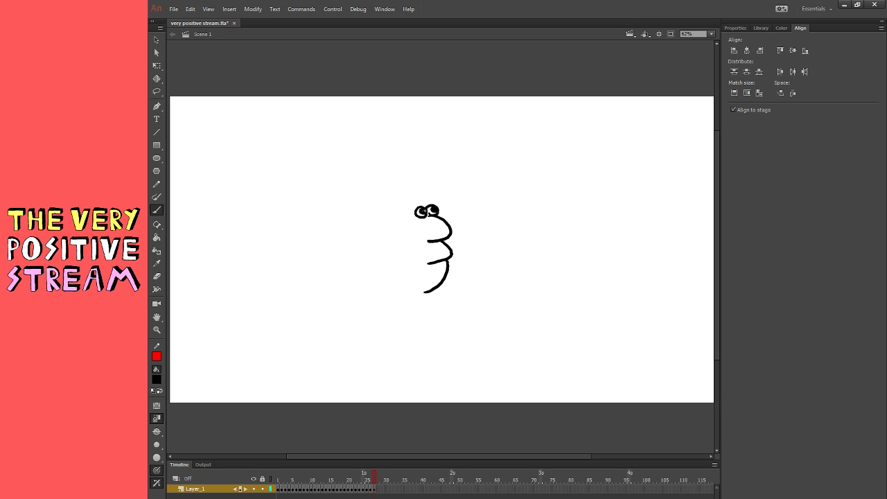
- Outline the creature's sloping head, hunched back, round belly and two short legs with toed feet
mouse_move(436, 207)
mouse_down()
mouse_move(360, 242)
mouse_move(345, 286)
mouse_move(344, 322)
mouse_up()
key(ctrl+z)
mouse_move(347, 273)
mouse_down()
mouse_move(310, 340)
mouse_move(328, 371)
mouse_move(321, 380)
mouse_move(321, 370)
mouse_move(329, 412)
mouse_move(380, 415)
mouse_up()
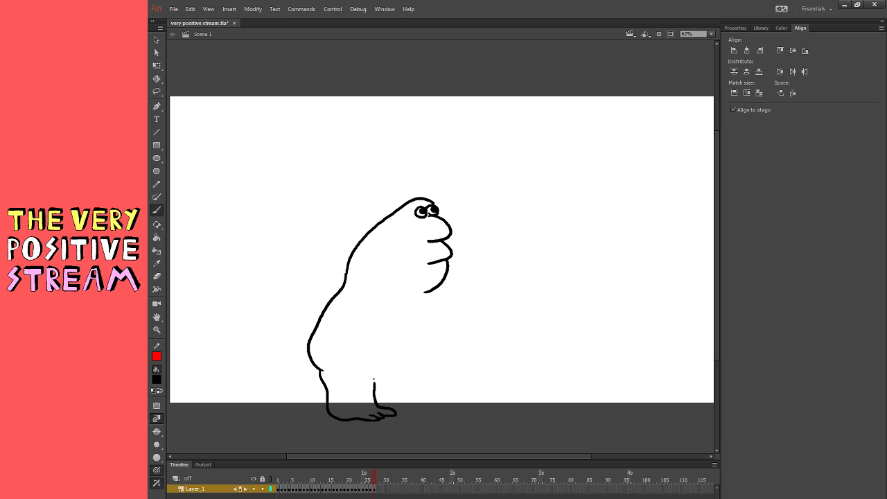
mouse_move(375, 382)
mouse_down()
mouse_move(389, 380)
mouse_move(383, 403)
mouse_move(437, 404)
mouse_move(430, 378)
mouse_move(444, 343)
mouse_move(425, 294)
mouse_move(416, 292)
mouse_move(428, 291)
mouse_up()
key(ctrl+z)
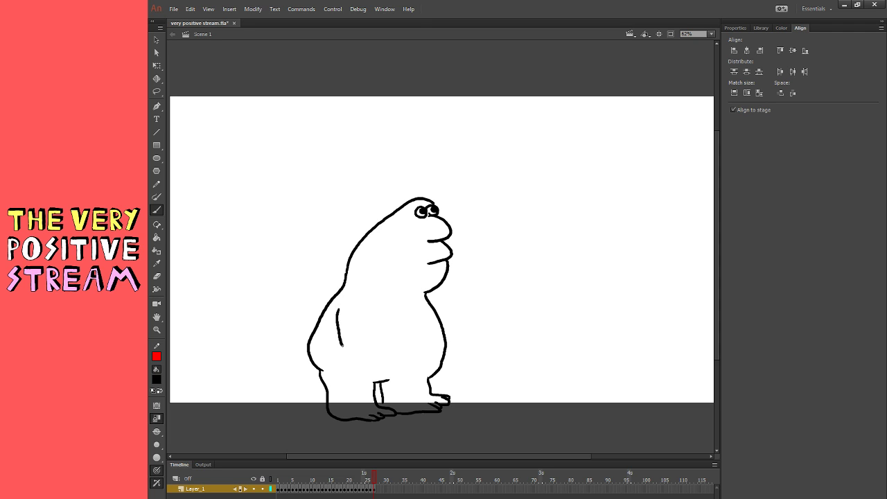
- Draw the creature's bent near arm and its far arm in front of the belly, both with dangling fingers
mouse_move(343, 304)
mouse_down()
mouse_move(339, 349)
mouse_move(339, 336)
mouse_move(365, 343)
mouse_up()
key(ctrl+z)
mouse_move(349, 306)
mouse_down()
mouse_move(347, 338)
mouse_move(369, 342)
mouse_move(365, 375)
mouse_up()
key(ctrl+z)
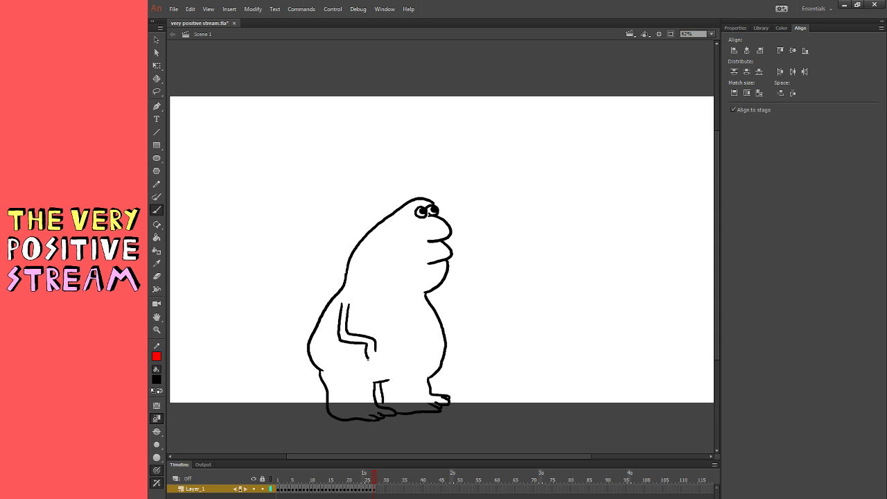
drag(375, 377, 379, 368)
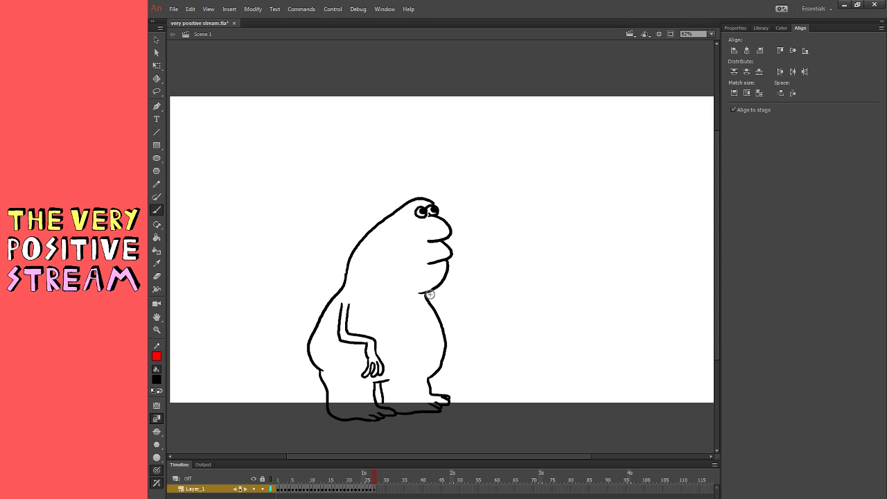
mouse_move(443, 332)
mouse_down()
mouse_move(464, 333)
mouse_move(469, 362)
mouse_up()
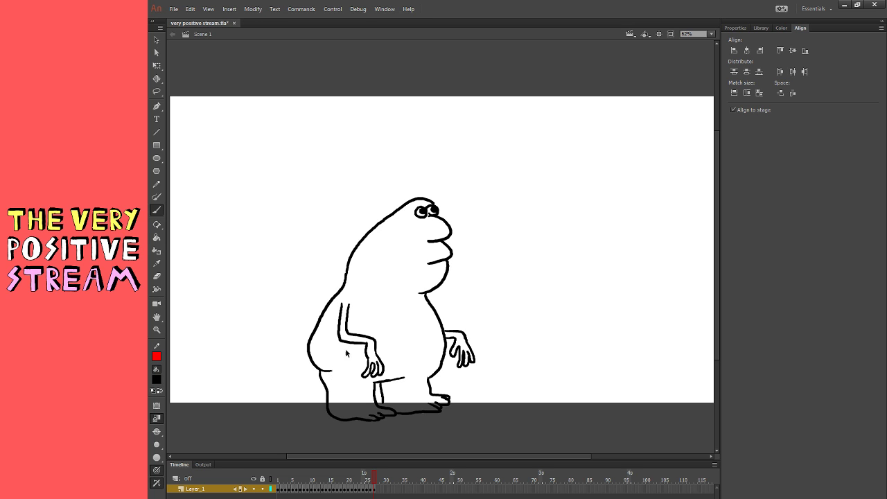
- Move the whole creature up and slightly left so its feet sit inside the stage
key(q)
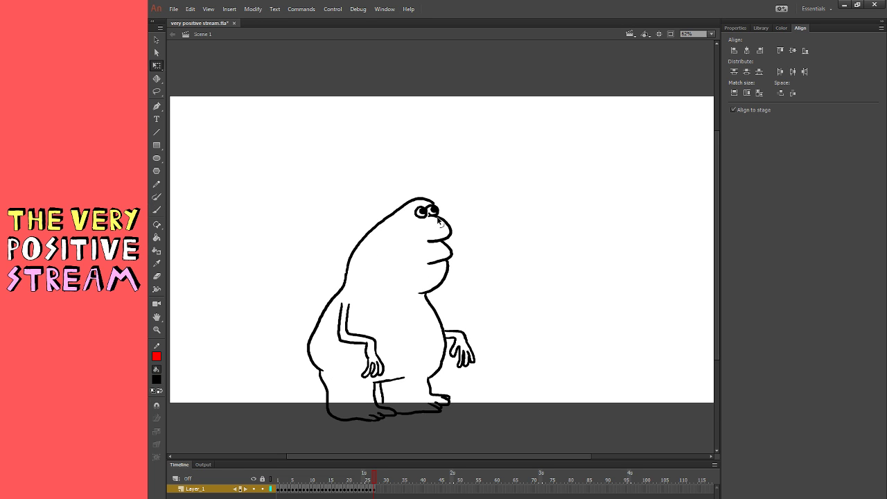
key(ctrl+a)
mouse_move(448, 223)
mouse_down()
mouse_move(432, 182)
mouse_move(460, 214)
mouse_up()
click(490, 206)
key(ctrl+a)
click(455, 211)
- Draw an ear with inner fold lines on the side of the creature's head
click(156, 210)
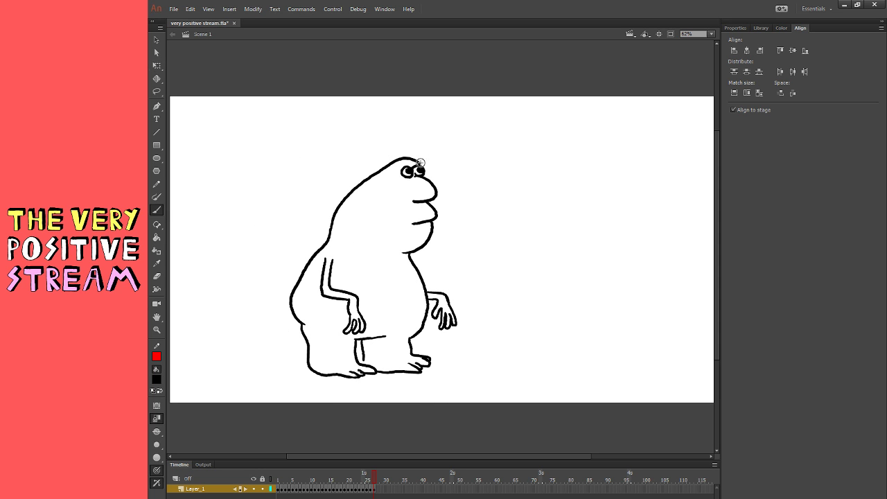
mouse_move(366, 192)
mouse_down()
mouse_move(359, 210)
mouse_move(370, 228)
mouse_move(364, 193)
mouse_move(371, 226)
mouse_up()
key(ctrl+z)
key(ctrl+z)
mouse_move(367, 197)
mouse_down()
mouse_move(371, 225)
mouse_move(363, 212)
mouse_move(365, 220)
mouse_up()
key(ctrl+z)
key(ctrl+z)
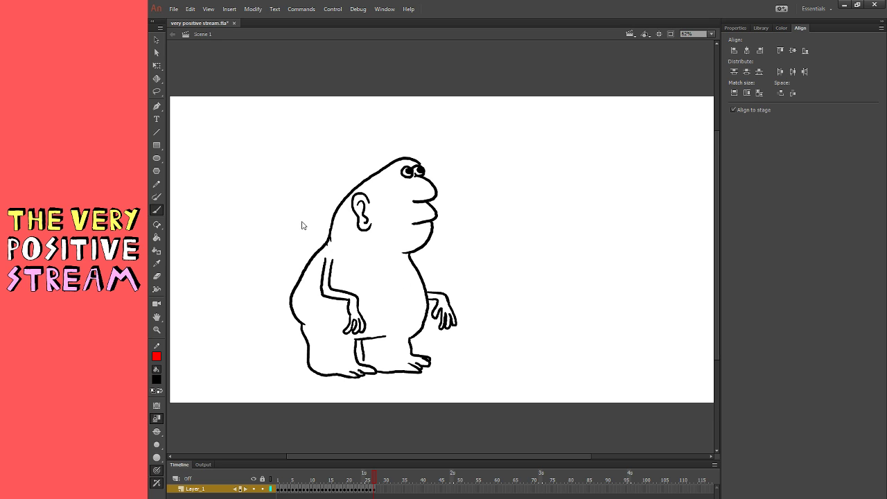
- Draw a small pointed ear on top of the creature's head and erase the head outline inside it
key(e)
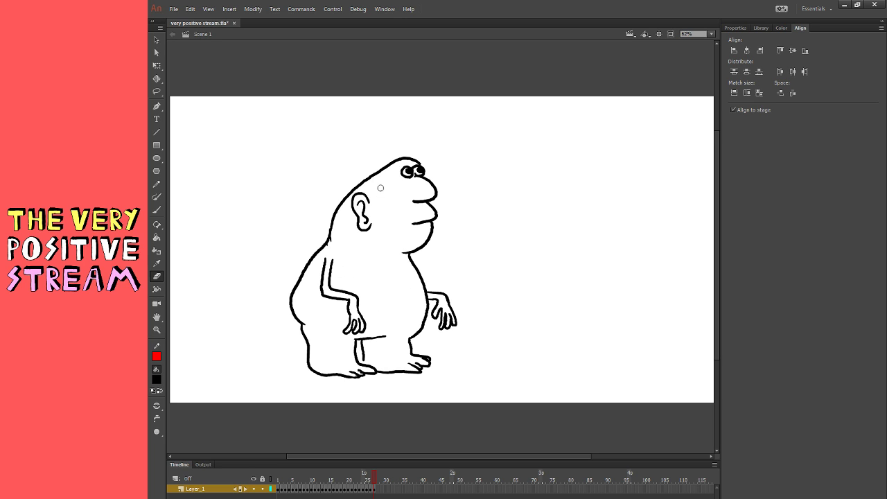
click(157, 210)
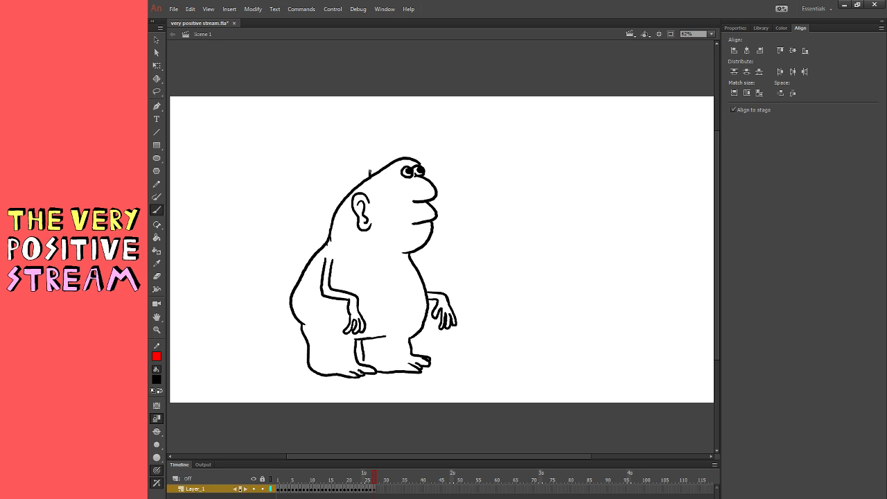
key(ctrl+z)
drag(369, 158, 387, 171)
key(e)
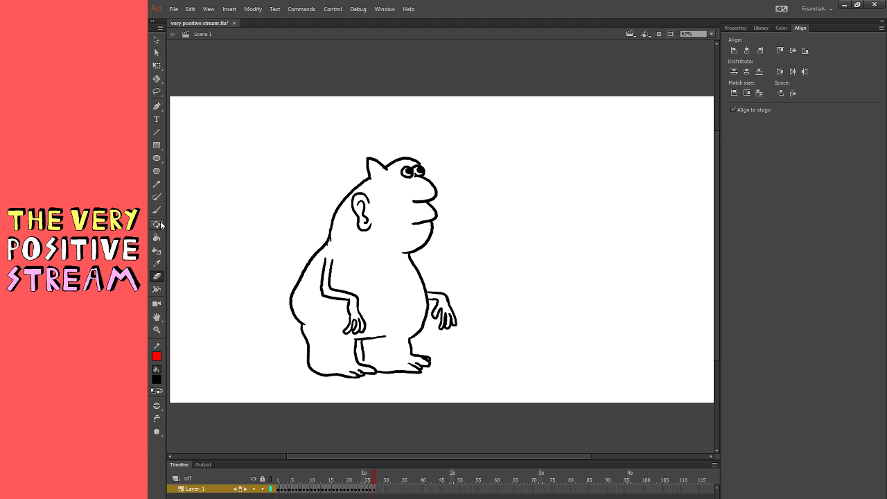
key(b)
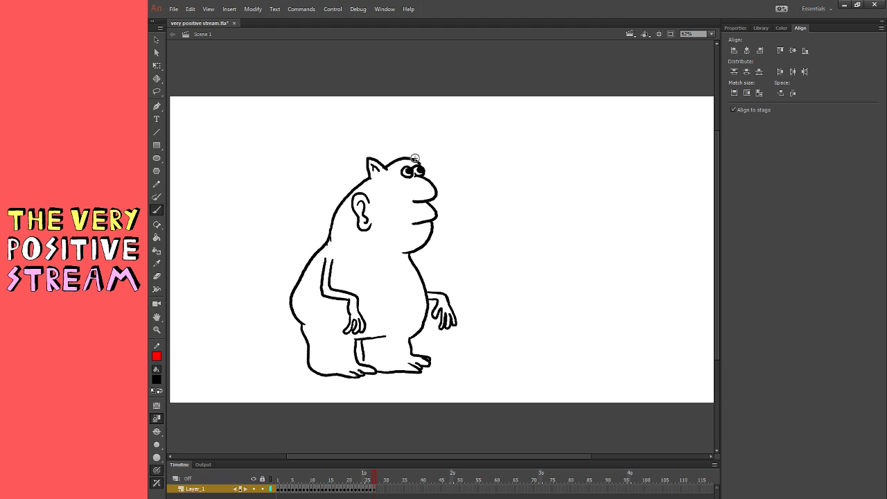
- Draw a second small pointed ear on top of the creature's head and a long bushy tail behind its back
mouse_move(413, 158)
mouse_down()
mouse_move(407, 146)
mouse_move(398, 159)
mouse_move(406, 153)
mouse_up()
mouse_move(291, 315)
mouse_down()
mouse_move(214, 334)
mouse_move(237, 370)
mouse_move(249, 330)
mouse_move(230, 373)
mouse_move(240, 365)
mouse_move(244, 332)
mouse_move(296, 318)
mouse_move(239, 324)
mouse_move(235, 351)
mouse_up()
key(ctrl+z)
key(ctrl+z)
key(ctrl+z)
key(ctrl+z)
key(ctrl+z)
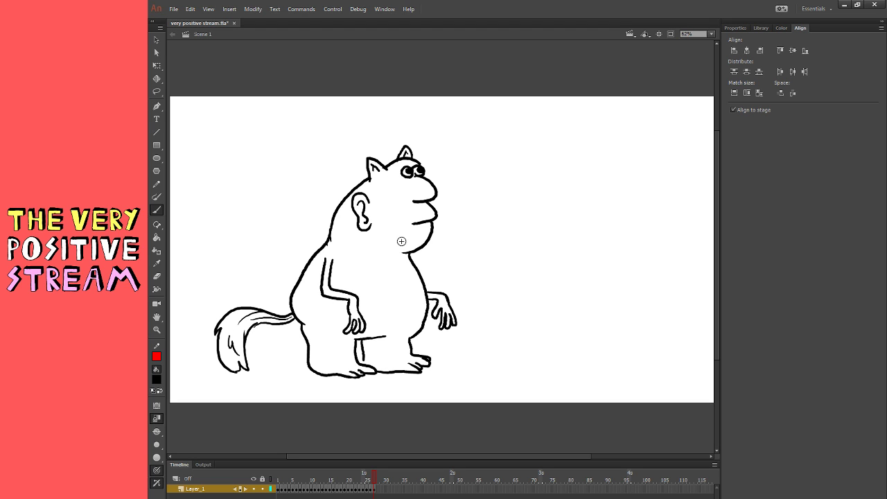
- Erase the creature's lips and draw a rounded cat muzzle with a small smiling mouth beneath it
click(157, 276)
mouse_move(417, 225)
mouse_down()
mouse_move(434, 224)
mouse_move(422, 215)
mouse_up()
click(157, 210)
key(ctrl+z)
key(e)
key(b)
mouse_move(399, 219)
mouse_down()
mouse_move(422, 220)
mouse_move(439, 208)
mouse_move(426, 204)
mouse_up()
key(ctrl+z)
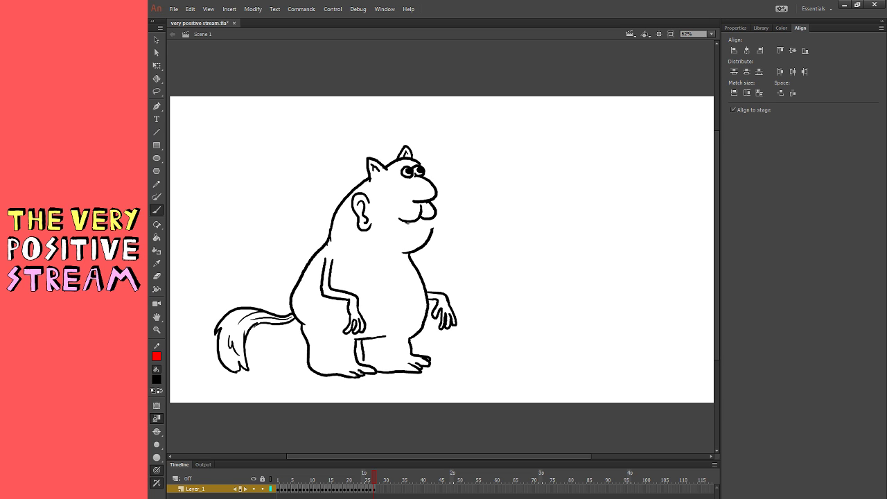
mouse_move(422, 220)
mouse_down()
mouse_move(406, 222)
mouse_move(414, 222)
mouse_up()
key(ctrl+z)
- Draw whiskers on both sides of the muzzle and extend the chin line under the jaw
drag(405, 210, 376, 210)
mouse_move(436, 207)
mouse_down()
mouse_move(469, 211)
mouse_move(452, 219)
mouse_up()
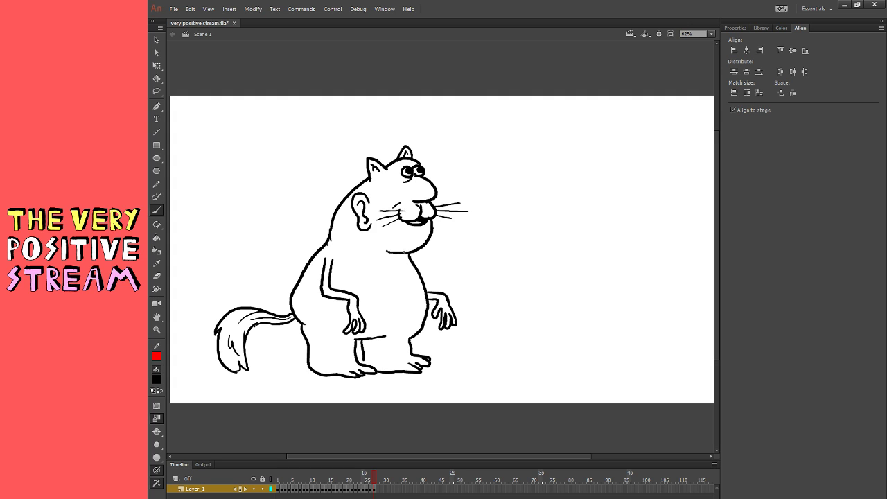
mouse_move(385, 251)
mouse_down()
mouse_move(409, 256)
mouse_move(399, 263)
mouse_up()
- Retouch the ankle and heel lines on the creature's feet
drag(370, 357, 372, 362)
click(157, 276)
drag(429, 345, 428, 363)
click(157, 210)
- Erase the far hanging arm and redraw it reaching forward from the chest and bent upward at the elbow
key(e)
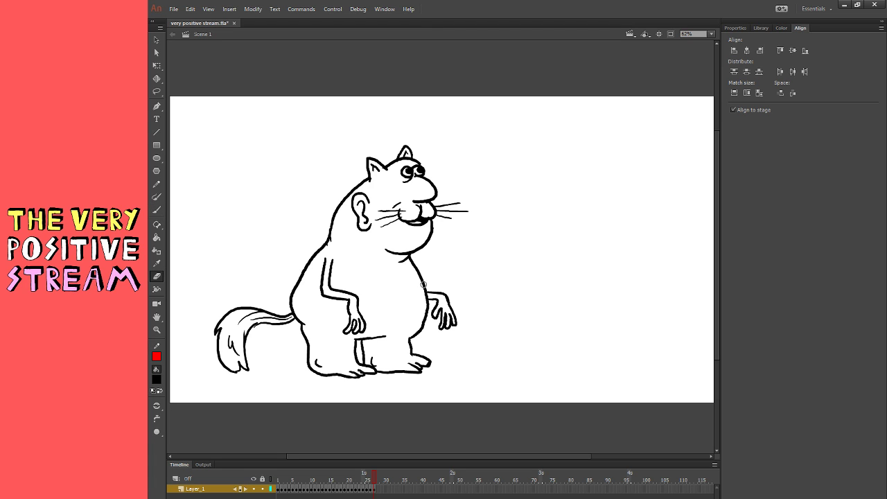
mouse_move(432, 303)
mouse_down()
mouse_move(438, 315)
mouse_move(442, 292)
mouse_move(452, 327)
mouse_up()
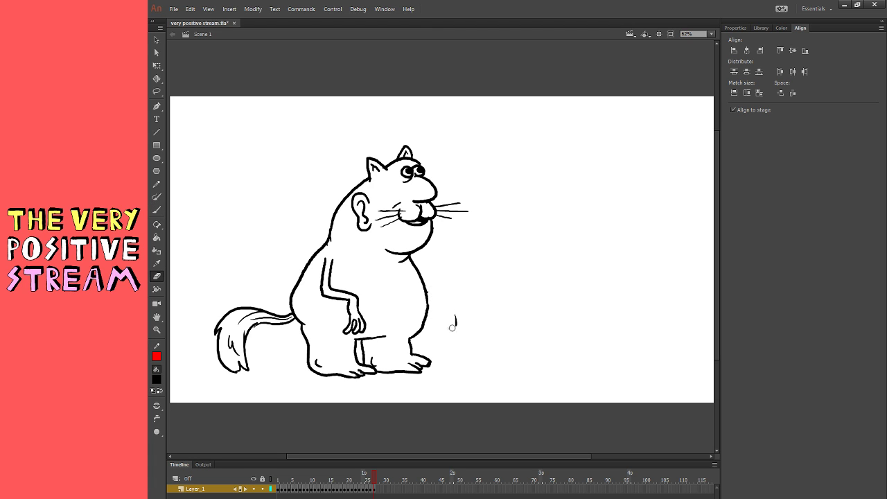
click(157, 210)
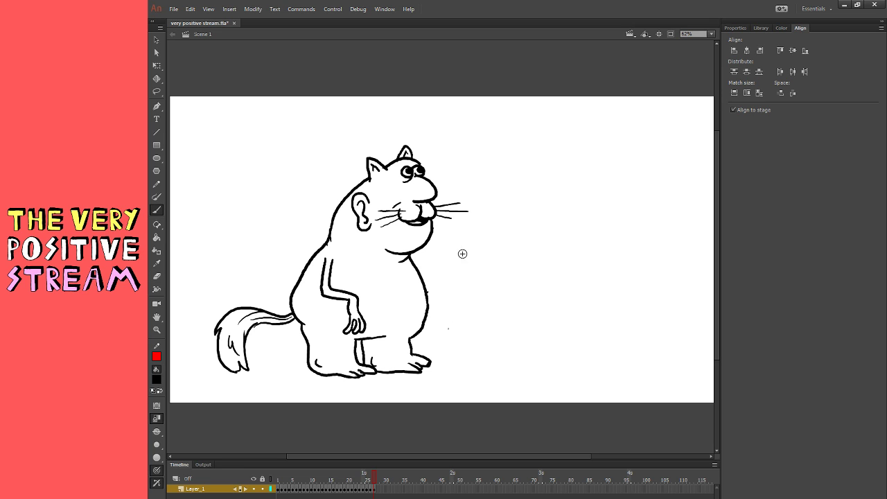
mouse_move(411, 261)
mouse_down()
mouse_move(489, 218)
mouse_move(492, 185)
mouse_up()
key(ctrl+z)
mouse_move(411, 260)
mouse_down()
mouse_move(484, 240)
mouse_move(486, 173)
mouse_move(498, 153)
mouse_up()
drag(413, 264, 474, 248)
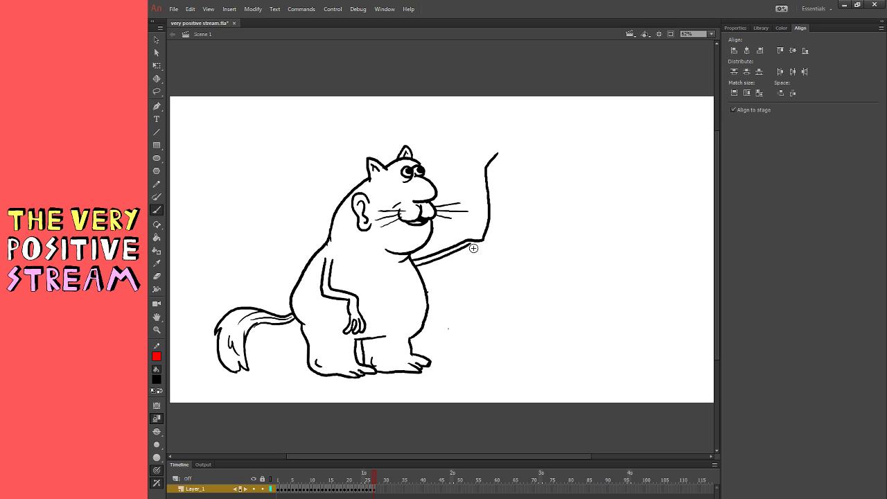
key(ctrl+z)
drag(415, 266, 490, 236)
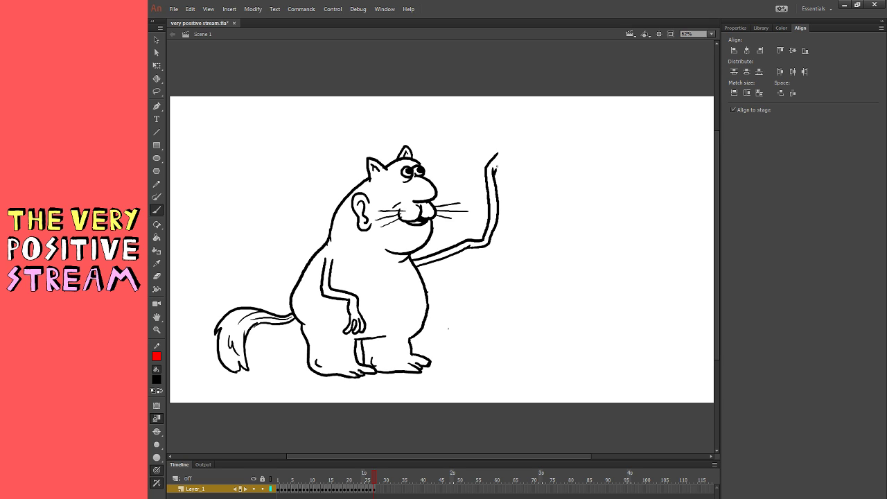
- Try drawing an open hand with spread, curled fingers at the end of the raised arm
drag(492, 170, 504, 160)
key(ctrl+z)
mouse_move(496, 155)
mouse_down()
mouse_move(495, 136)
mouse_move(490, 145)
mouse_up()
key(ctrl+z)
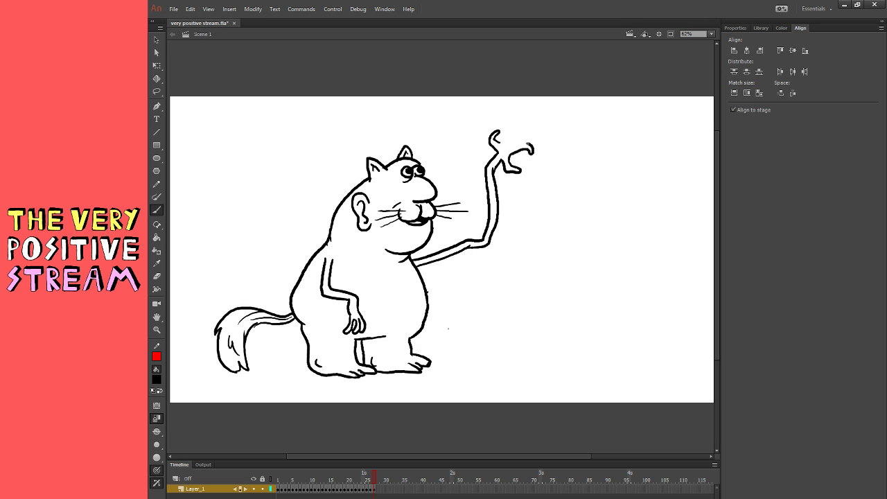
drag(527, 144, 502, 141)
key(ctrl+z)
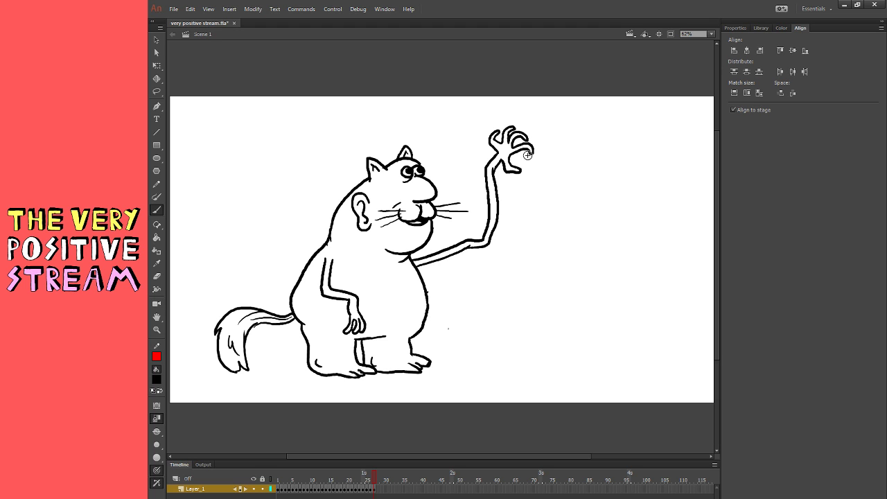
key(ctrl+z)
key(ctrl+z)
drag(527, 140, 514, 129)
- Erase the raised hand and redraw it with fingers curled around a round fruit
click(156, 276)
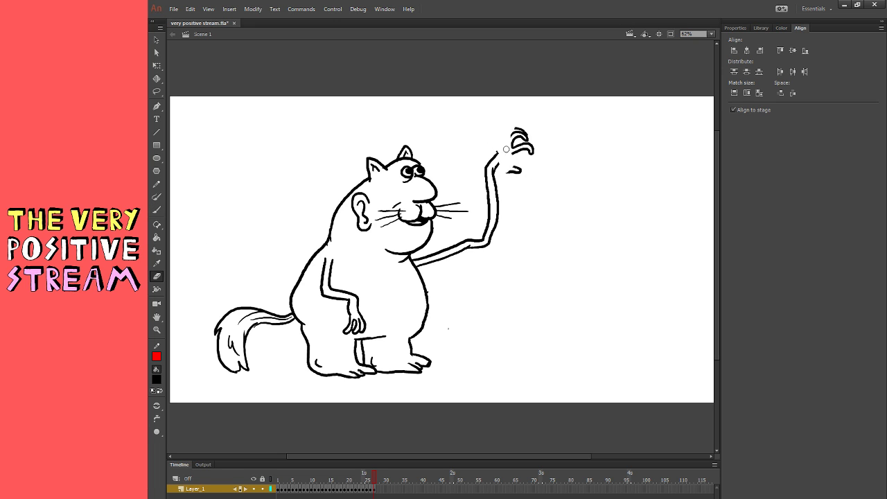
mouse_move(507, 149)
mouse_down()
mouse_move(518, 139)
mouse_move(517, 174)
mouse_move(533, 145)
mouse_move(507, 172)
mouse_move(518, 168)
mouse_up()
click(157, 210)
key(ctrl+z)
key(ctrl+z)
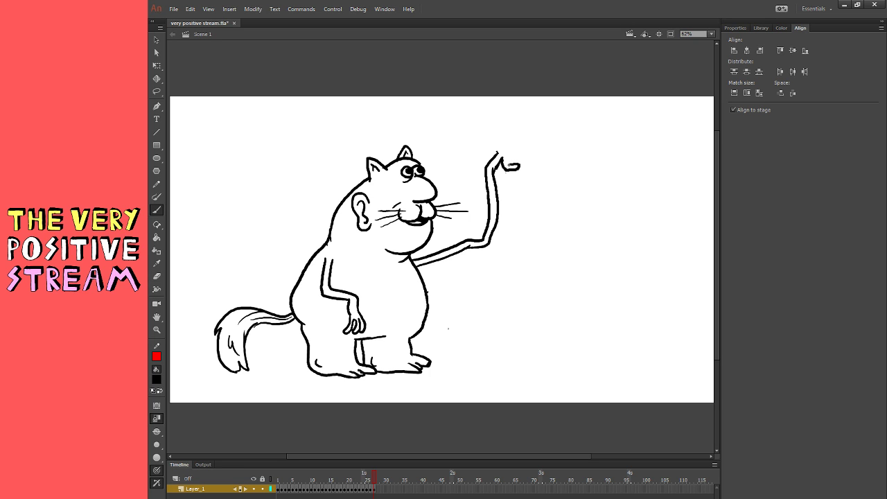
key(ctrl+z)
mouse_move(514, 146)
mouse_down()
mouse_move(520, 140)
mouse_move(497, 152)
mouse_up()
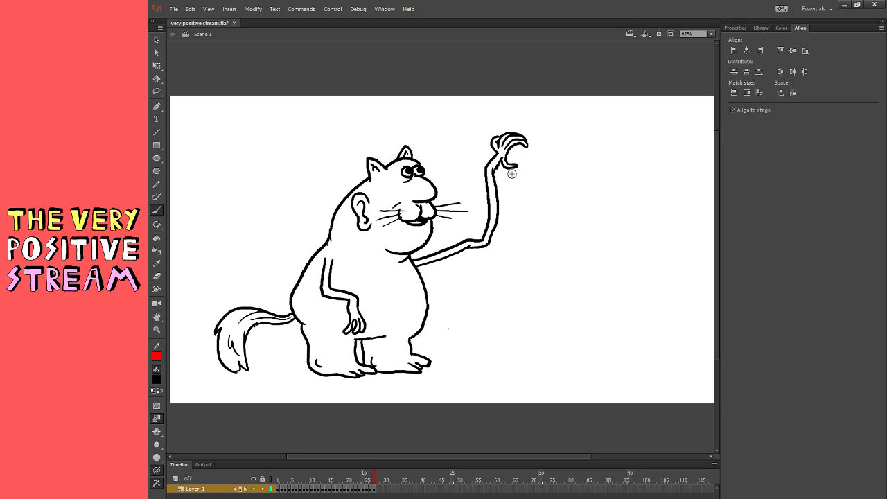
mouse_move(513, 169)
mouse_down()
mouse_move(529, 160)
mouse_move(525, 143)
mouse_move(520, 167)
mouse_up()
key(ctrl+z)
key(ctrl+z)
- Draw wavy foliage edges around the raised hand and a tree trunk that flares out at its base
drag(497, 178, 530, 187)
drag(479, 165, 468, 141)
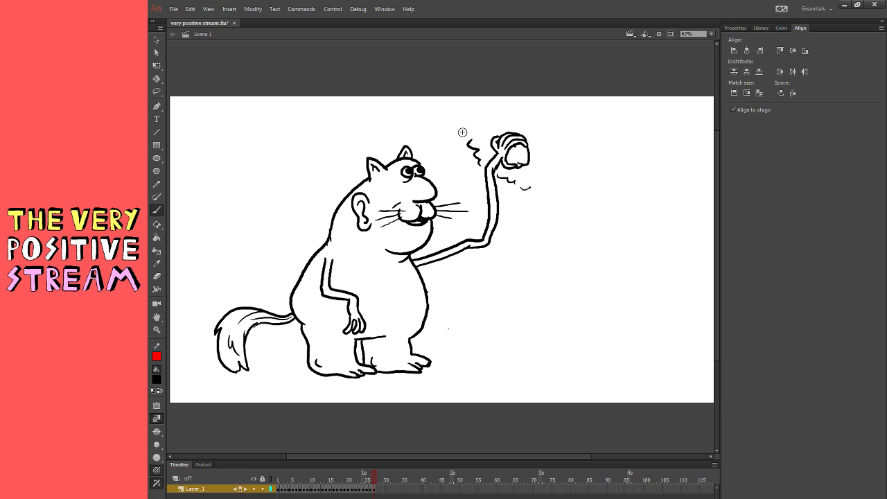
drag(465, 105, 464, 137)
mouse_move(497, 172)
mouse_down()
mouse_move(558, 187)
mouse_move(564, 191)
mouse_move(548, 191)
mouse_move(574, 202)
mouse_move(563, 195)
mouse_move(571, 188)
mouse_move(586, 283)
mouse_move(563, 347)
mouse_move(538, 377)
mouse_move(605, 389)
mouse_up()
drag(612, 389, 667, 391)
mouse_move(682, 384)
mouse_down()
mouse_move(664, 364)
mouse_move(635, 275)
mouse_move(621, 179)
mouse_up()
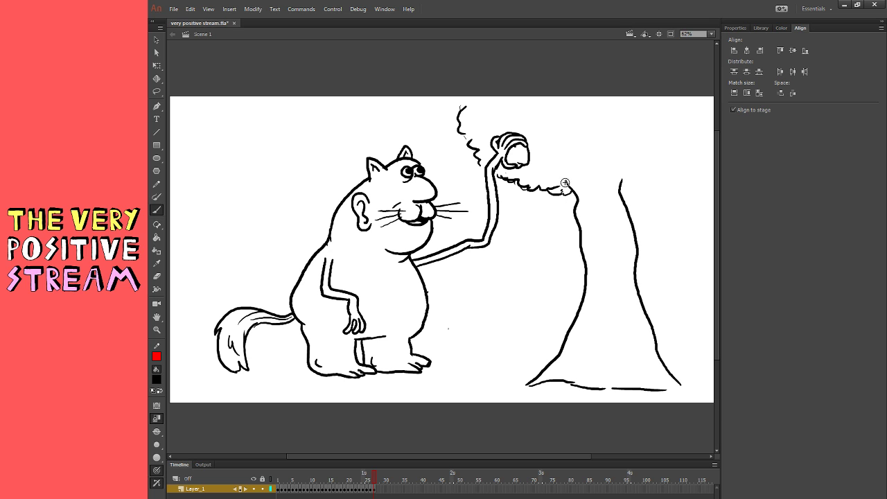
mouse_move(566, 183)
mouse_down()
mouse_move(552, 177)
mouse_move(567, 172)
mouse_up()
- Erase and redraw the creature's pupils, and draw forked branch lines above the trunk
click(157, 276)
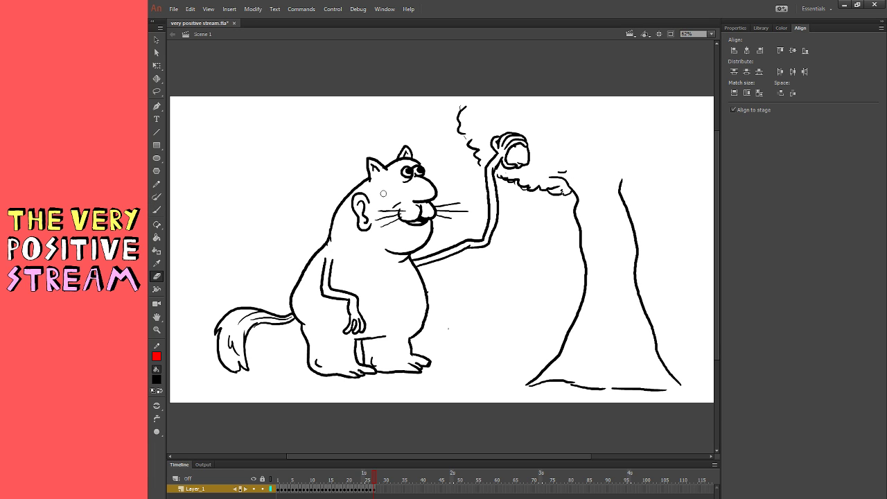
key(b)
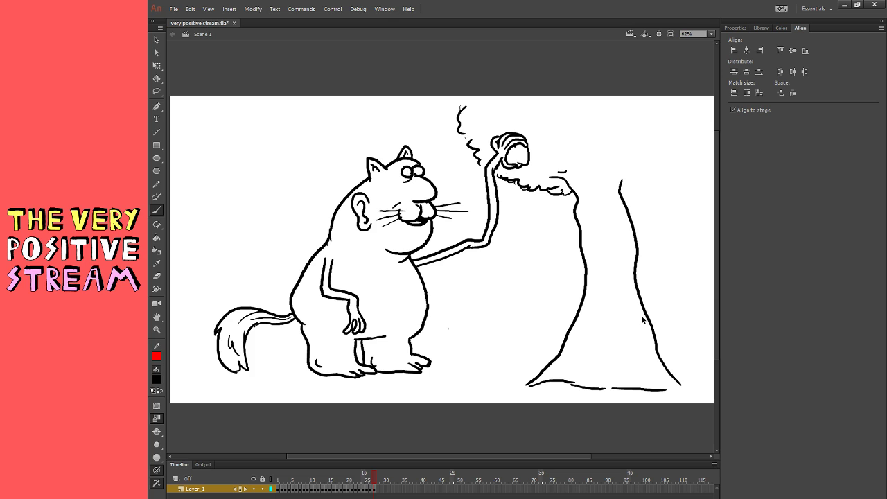
mouse_move(578, 181)
mouse_down()
mouse_move(578, 156)
mouse_move(599, 142)
mouse_move(603, 126)
mouse_up()
drag(608, 133, 607, 145)
mouse_move(634, 186)
mouse_down()
mouse_move(623, 189)
mouse_move(687, 178)
mouse_up()
key(ctrl+z)
key(ctrl+z)
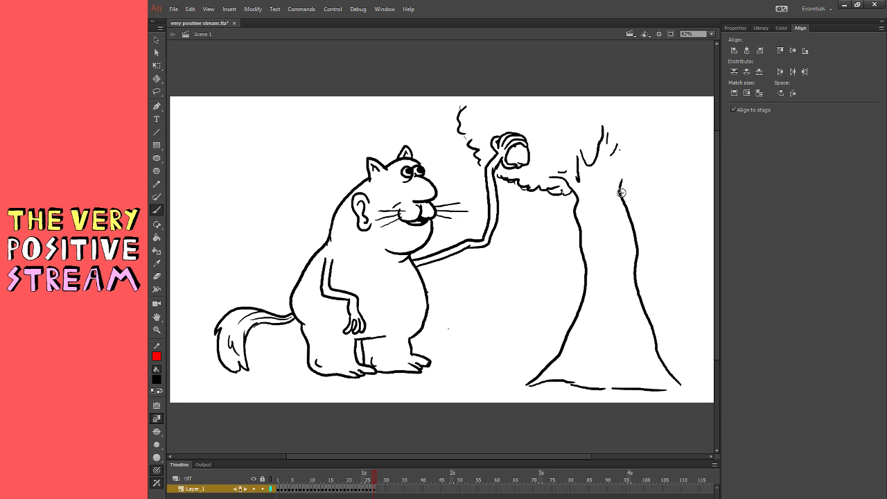
- Draw the scalloped foliage outline on the far side of the tree and scatter small leaf marks inside the crown
drag(619, 183, 653, 182)
drag(701, 141, 698, 126)
click(703, 116)
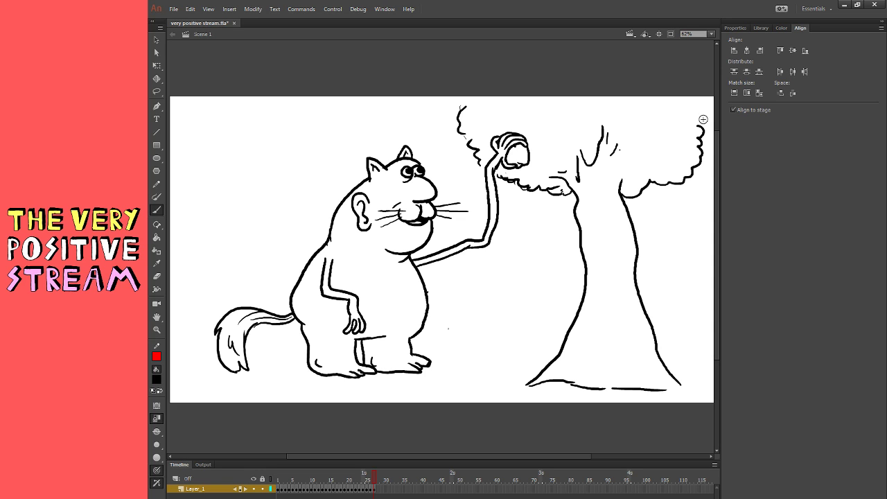
mouse_move(481, 122)
mouse_down()
mouse_move(506, 136)
mouse_move(502, 113)
mouse_up()
key(ctrl+z)
click(521, 121)
drag(606, 129, 614, 132)
- Draw an oval hollow in the trunk in black and flowing bark lines around it in light grey
mouse_move(621, 287)
mouse_down()
mouse_move(609, 280)
mouse_move(625, 299)
mouse_move(617, 282)
mouse_move(607, 294)
mouse_move(621, 291)
mouse_move(615, 286)
mouse_move(613, 328)
mouse_up()
key(ctrl+z)
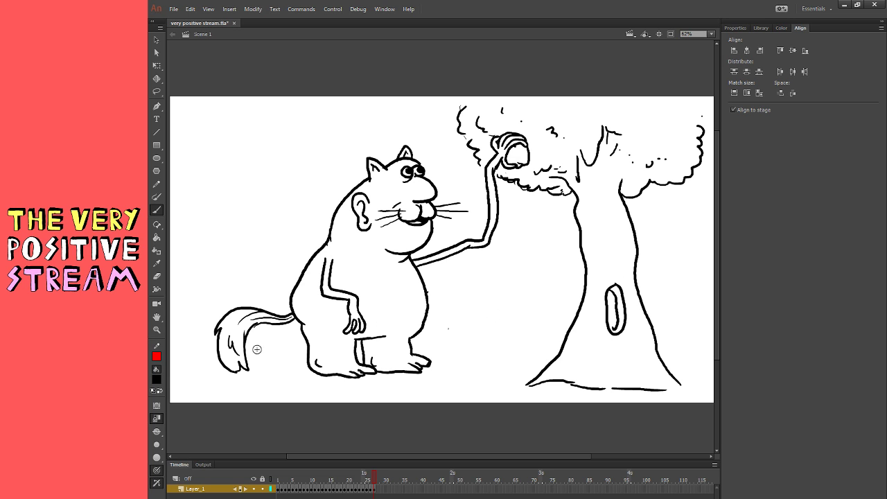
click(191, 434)
mouse_move(596, 287)
mouse_down()
mouse_move(597, 318)
mouse_move(612, 344)
mouse_move(665, 384)
mouse_move(631, 313)
mouse_up()
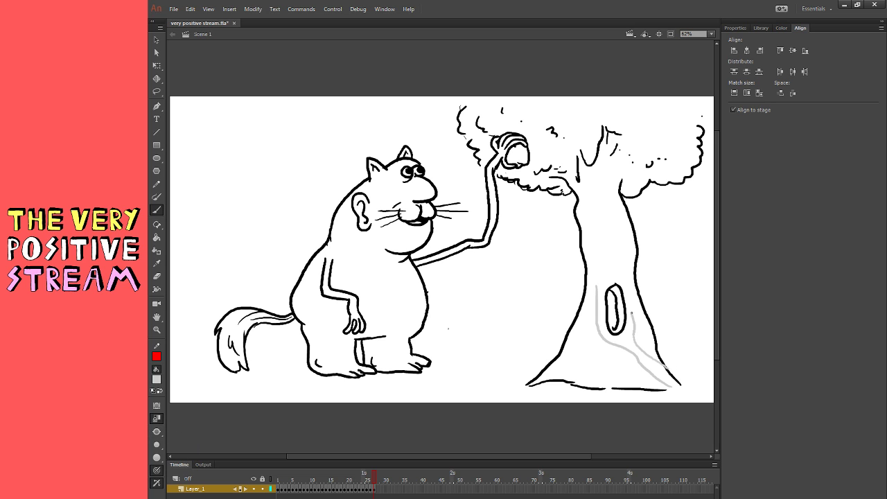
key(ctrl+z)
mouse_move(667, 370)
mouse_down()
mouse_move(639, 332)
mouse_move(633, 295)
mouse_move(612, 274)
mouse_up()
drag(617, 231, 610, 189)
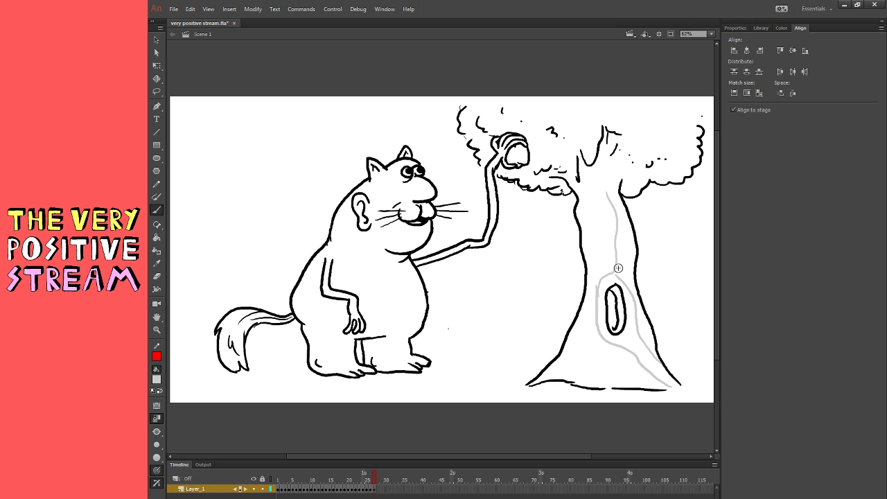
drag(599, 284, 597, 342)
drag(548, 381, 569, 367)
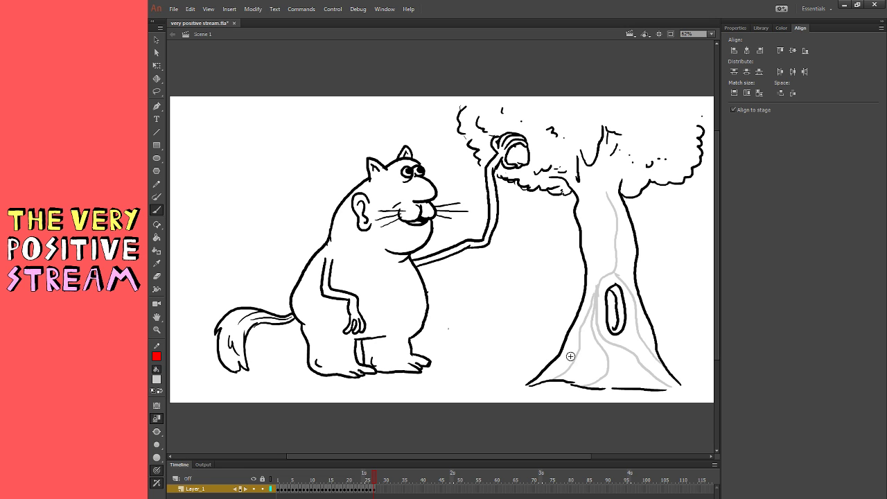
mouse_move(589, 323)
mouse_down()
mouse_move(577, 351)
mouse_move(544, 369)
mouse_move(576, 344)
mouse_move(596, 283)
mouse_move(599, 226)
mouse_move(589, 262)
mouse_up()
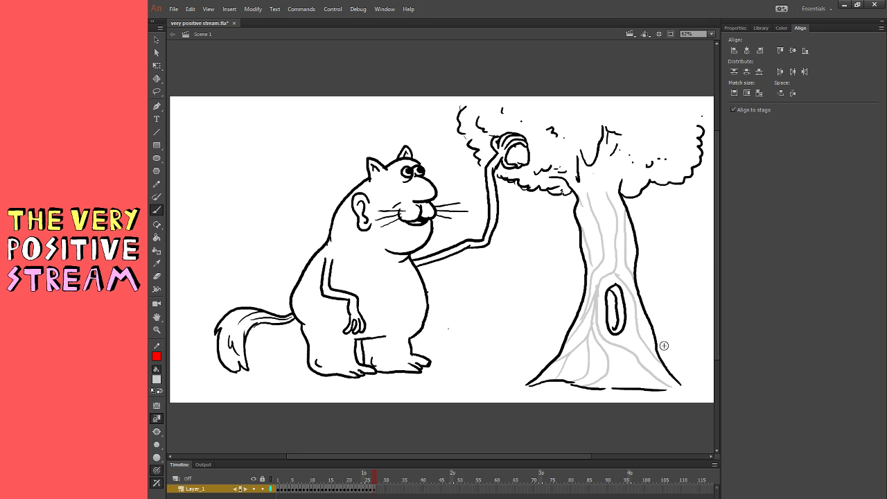
drag(619, 381, 660, 381)
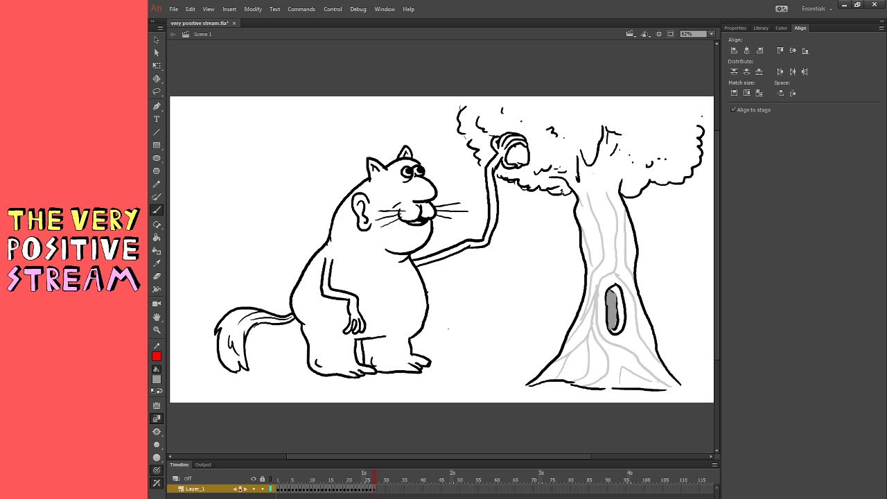
- Shade the trunk's hollow with a medium grey rim and a dark grey interior
drag(612, 313, 622, 312)
key(ctrl+z)
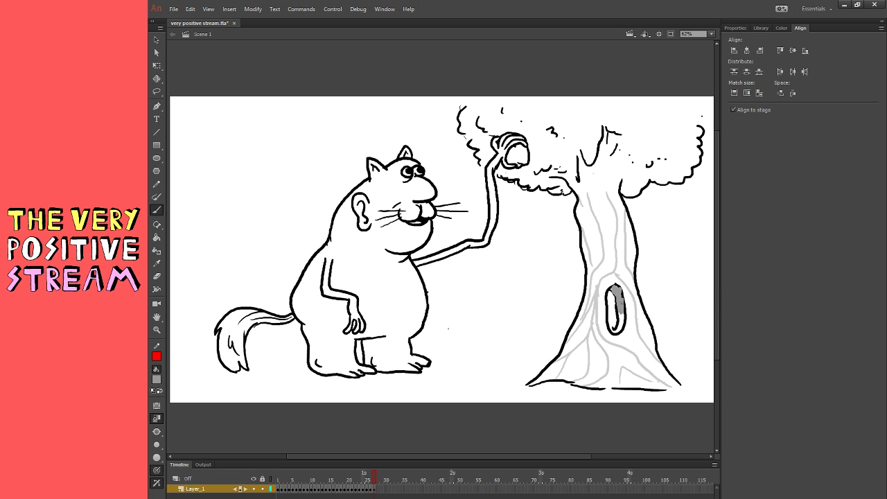
drag(616, 328, 623, 316)
mouse_move(610, 288)
mouse_down()
mouse_move(613, 327)
mouse_move(605, 317)
mouse_up()
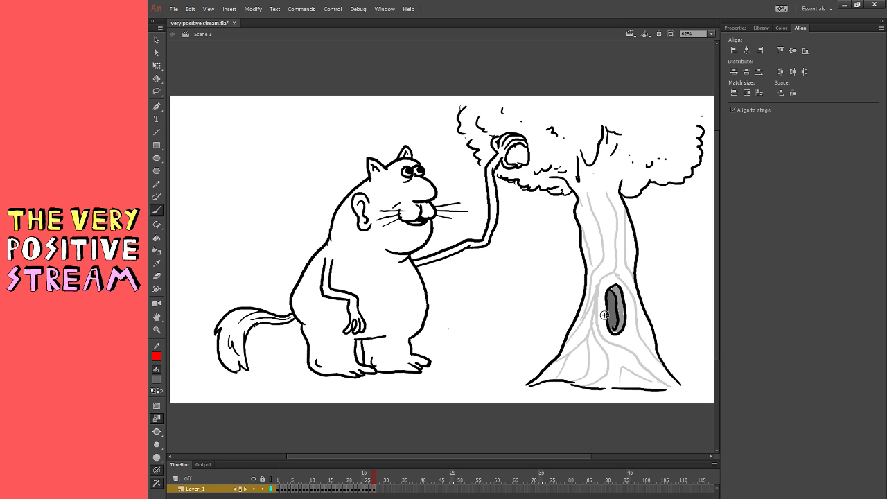
- Add second foliage lines along the crown's edges in black and draw two apples with stems inside the crown
click(184, 409)
click(199, 432)
drag(646, 186, 659, 186)
drag(528, 187, 551, 198)
mouse_move(640, 125)
mouse_down()
mouse_move(641, 139)
mouse_move(664, 122)
mouse_up()
key(ctrl+z)
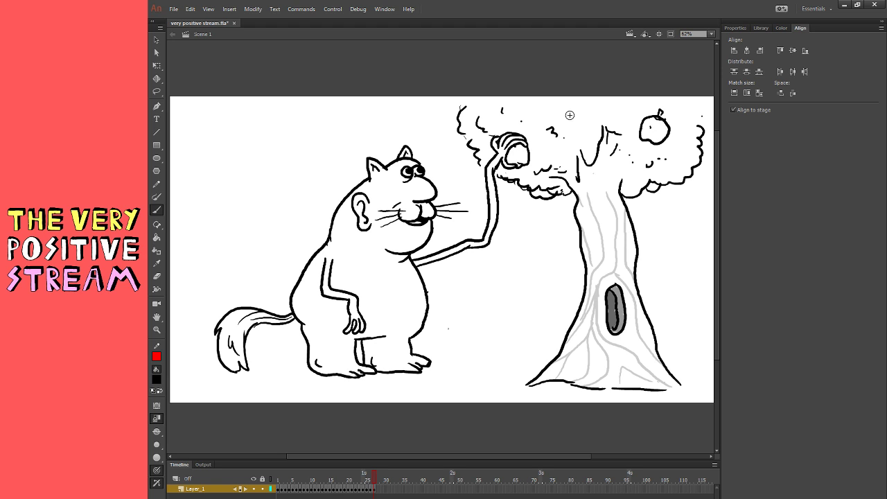
mouse_move(560, 111)
mouse_down()
mouse_move(588, 113)
mouse_move(570, 100)
mouse_up()
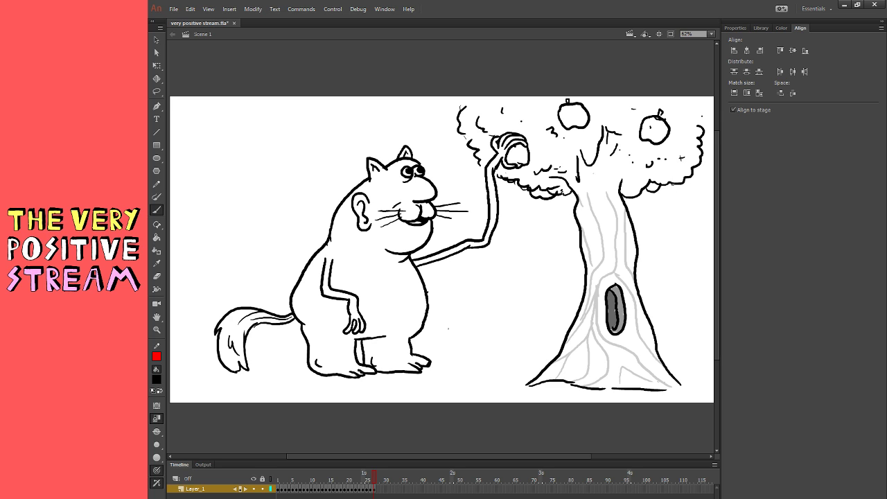
drag(460, 104, 455, 132)
mouse_move(597, 95)
mouse_down()
mouse_move(541, 104)
mouse_move(600, 141)
mouse_move(600, 96)
mouse_up()
mouse_move(673, 105)
mouse_down()
mouse_move(620, 123)
mouse_move(667, 99)
mouse_up()
mouse_move(671, 170)
mouse_down()
mouse_move(683, 192)
mouse_move(664, 168)
mouse_up()
mouse_move(713, 151)
mouse_down()
mouse_move(682, 176)
mouse_move(714, 188)
mouse_up()
drag(541, 175, 551, 173)
mouse_move(479, 95)
mouse_down()
mouse_move(497, 133)
mouse_move(485, 97)
mouse_up()
key(ctrl+z)
key(ctrl+z)
key(ctrl+z)
key(ctrl+z)
key(ctrl+z)
key(ctrl+z)
- Add the blue text "billson's bigday out" in the empty area behind the creature's head
key(t)
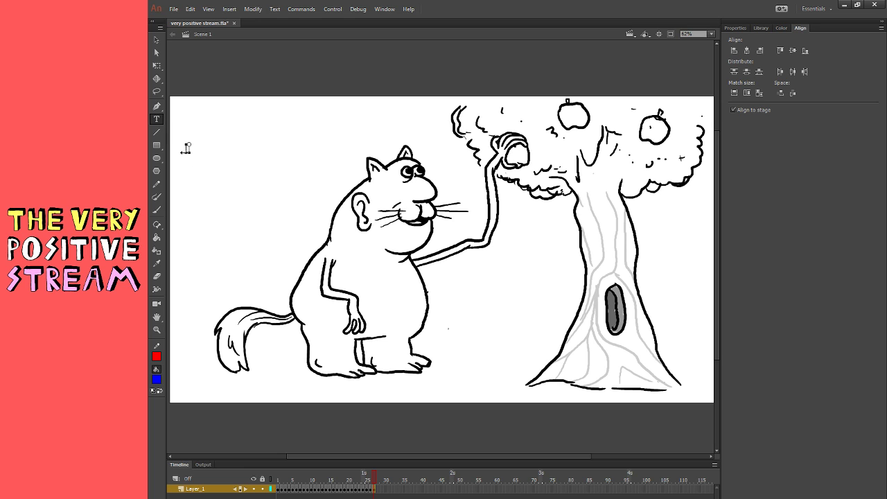
click(186, 149)
text(billson's day out)
text(s)
- Enlarge the title text and position it above the creature, between the stage's edge and the tree crown
click(158, 65)
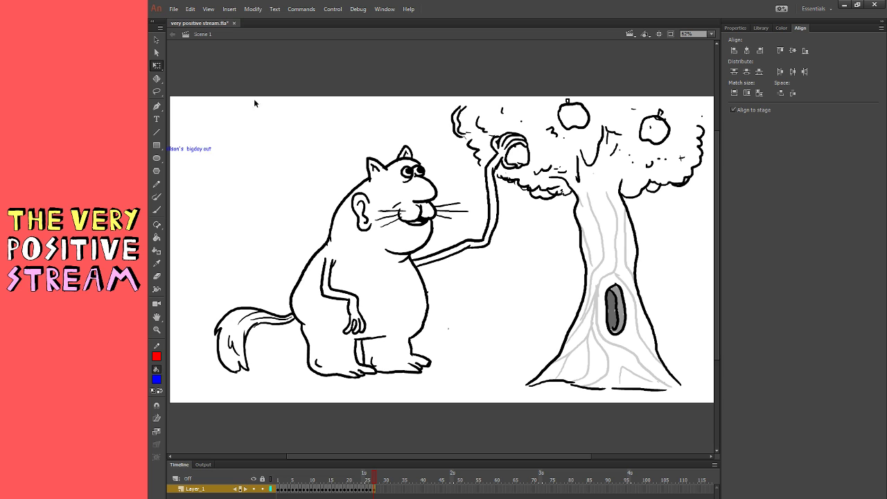
drag(300, 115, 301, 115)
drag(268, 152, 377, 122)
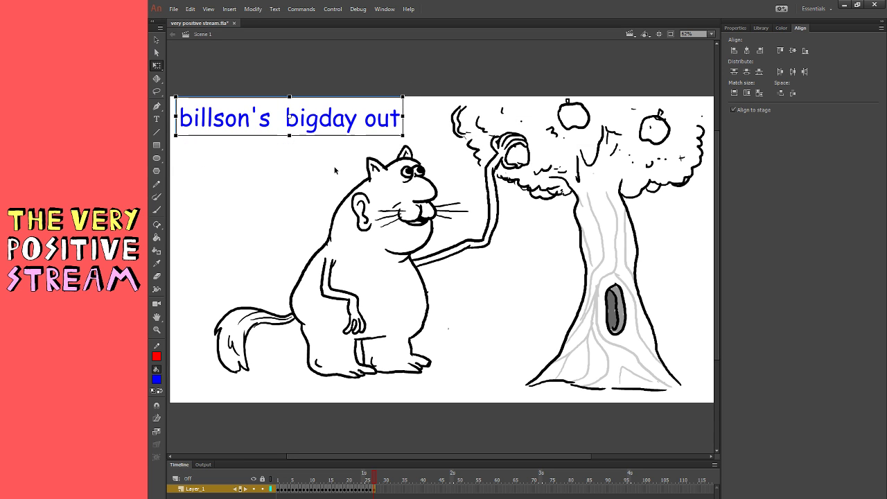
click(329, 224)
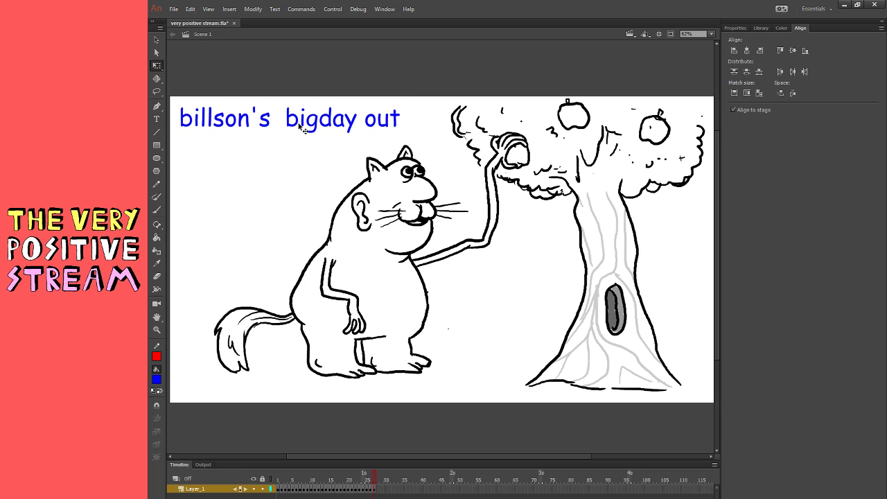
drag(298, 124, 299, 127)
click(482, 293)
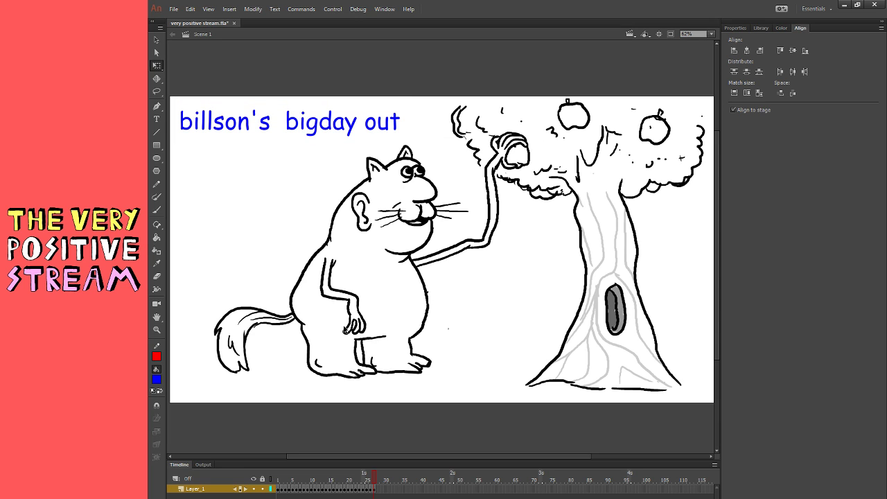
click(157, 210)
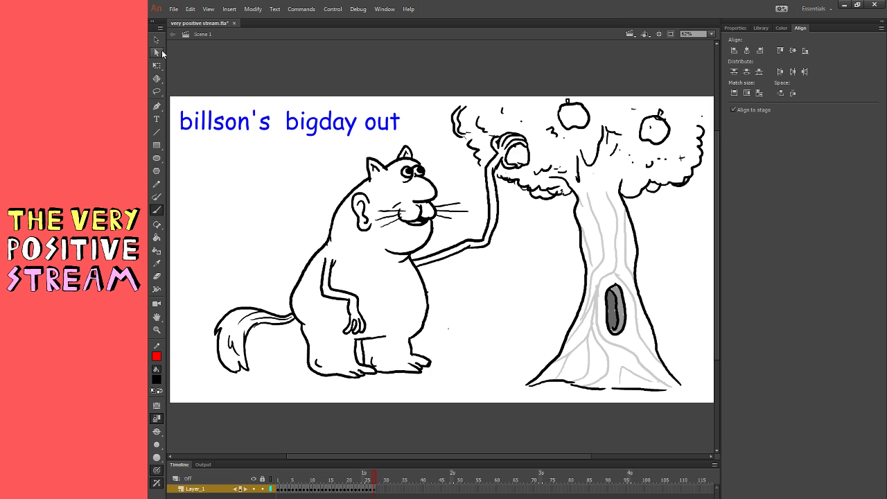
key(v)
mouse_move(190, 411)
mouse_down()
mouse_move(477, 244)
mouse_move(510, 194)
mouse_up()
drag(282, 246, 467, 141)
drag(487, 300, 425, 193)
shift+click(493, 187)
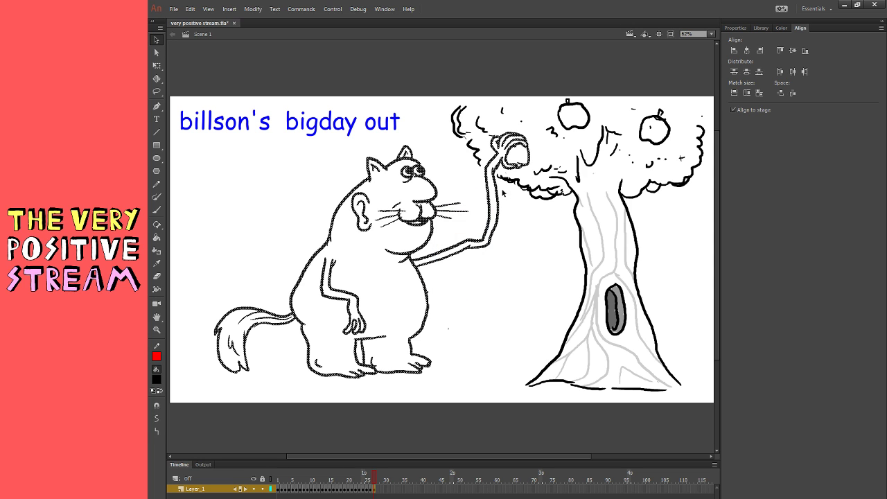
click(519, 249)
- Draw a grey outline of a bulky figure with a pointed head behind the creature's tail, closing it with a base line
click(157, 210)
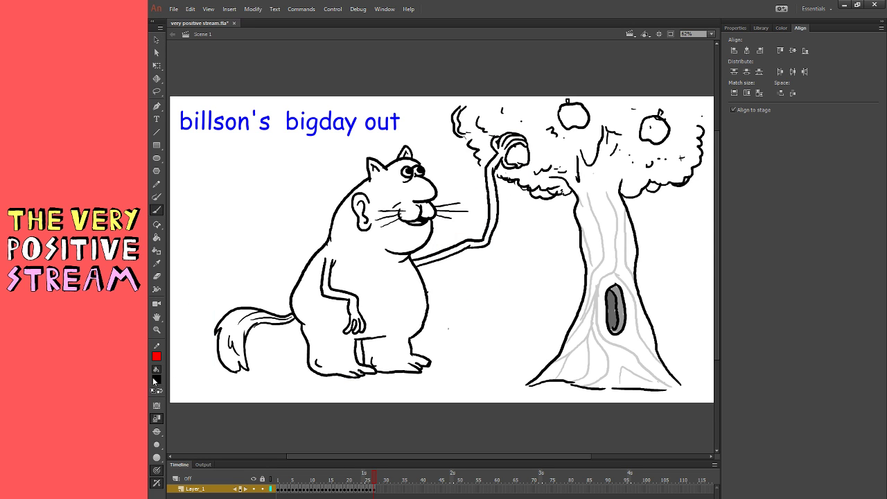
click(191, 427)
key(ctrl+z)
key(ctrl+z)
key(ctrl+z)
mouse_move(262, 280)
mouse_down()
mouse_move(257, 251)
mouse_move(230, 220)
mouse_move(191, 269)
mouse_up()
drag(265, 276, 271, 290)
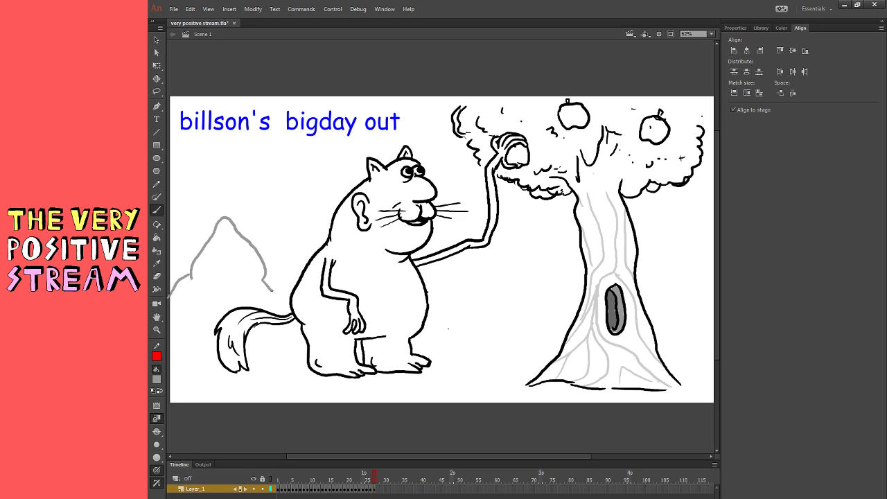
mouse_move(289, 366)
mouse_down()
mouse_move(240, 380)
mouse_move(169, 380)
mouse_up()
drag(241, 383, 286, 376)
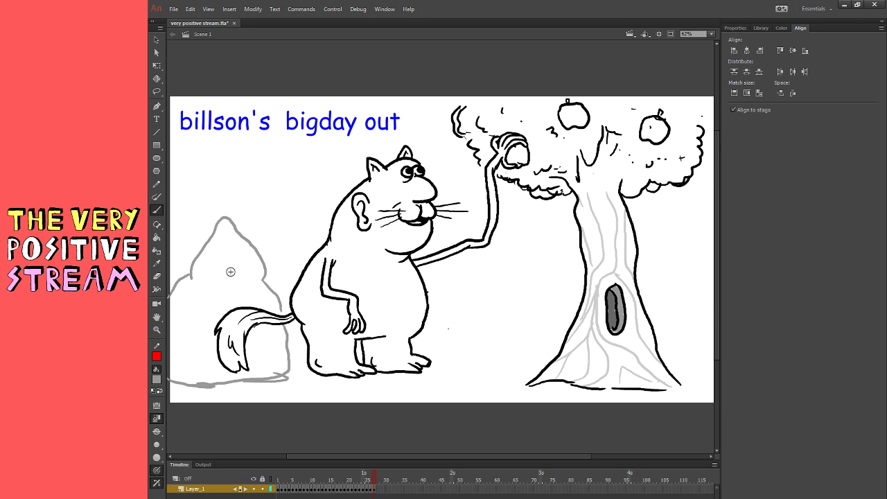
- Add closed eyes, nose, mouth and moustache lines to the grey figure, plus a curled tuft on its head
drag(221, 251, 210, 252)
drag(181, 310, 211, 320)
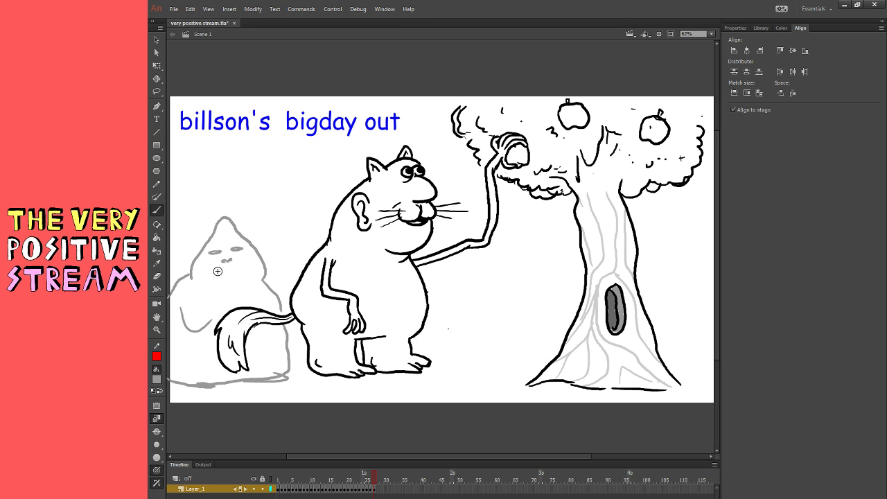
mouse_move(213, 272)
mouse_down()
mouse_move(229, 270)
mouse_move(211, 276)
mouse_up()
drag(235, 260, 240, 276)
mouse_move(214, 225)
mouse_down()
mouse_move(247, 212)
mouse_move(230, 223)
mouse_up()
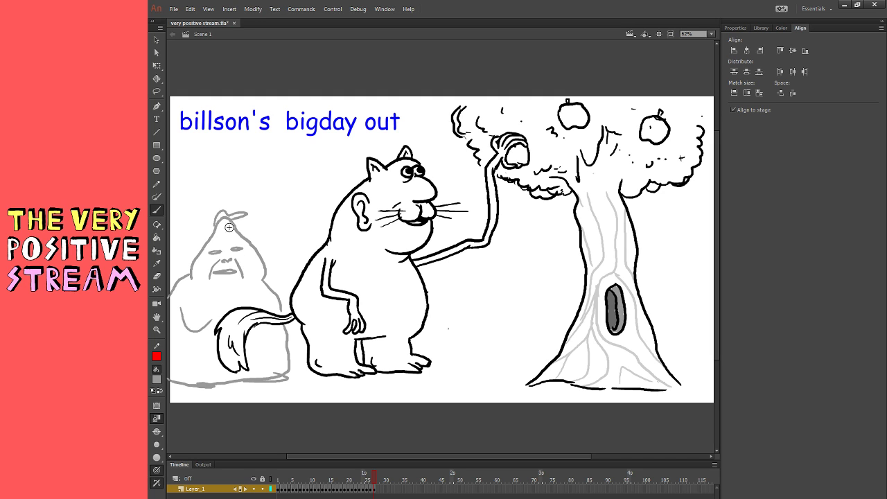
- Draw the grey figure's rounded chin, a collar below it, and the arm lines on both sides
mouse_move(199, 289)
mouse_down()
mouse_move(257, 289)
mouse_move(262, 280)
mouse_up()
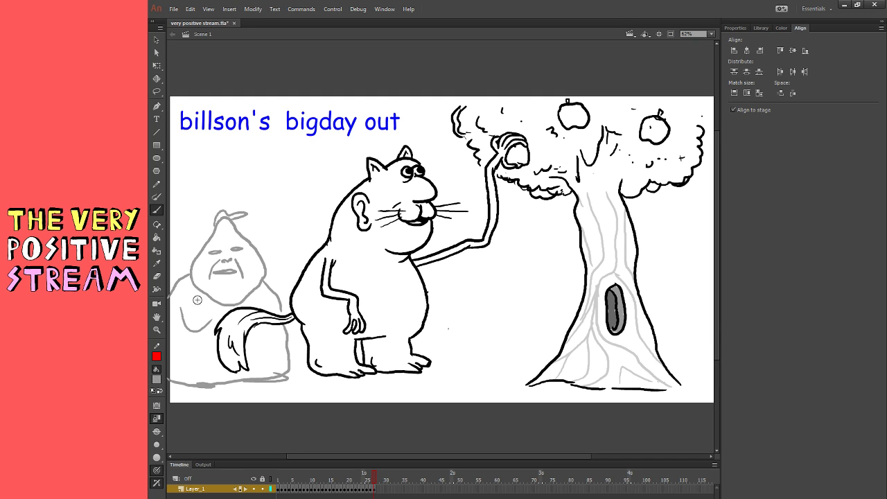
drag(181, 301, 173, 320)
mouse_move(185, 283)
mouse_down()
mouse_move(233, 306)
mouse_move(266, 286)
mouse_move(269, 303)
mouse_up()
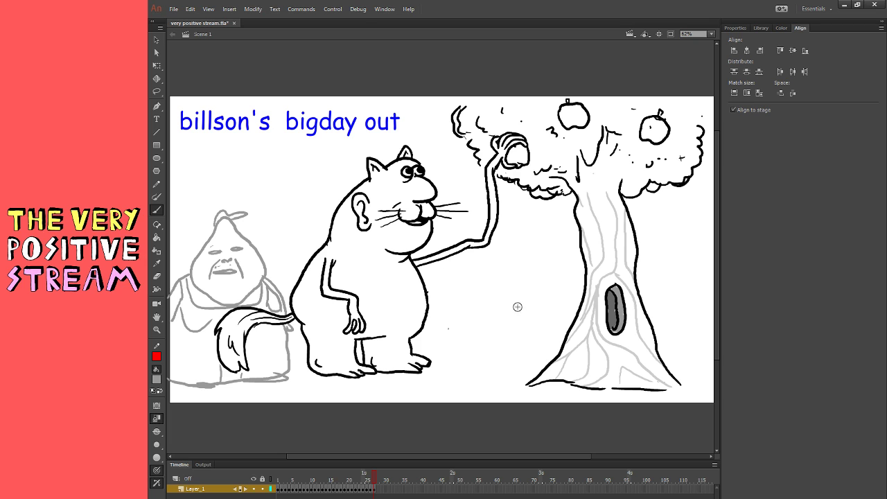
- Add small dark grey crease marks at the elbow of the creature's lowered arm with a thin brush
click(167, 444)
click(156, 330)
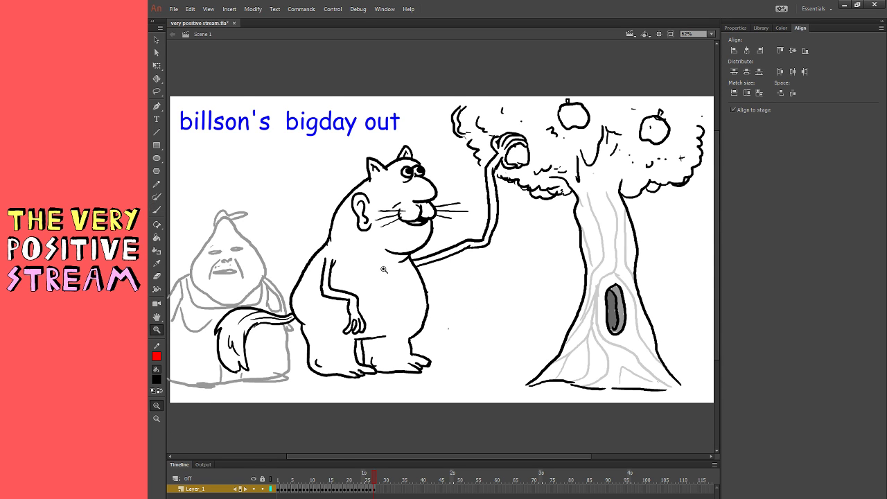
click(410, 265)
click(157, 210)
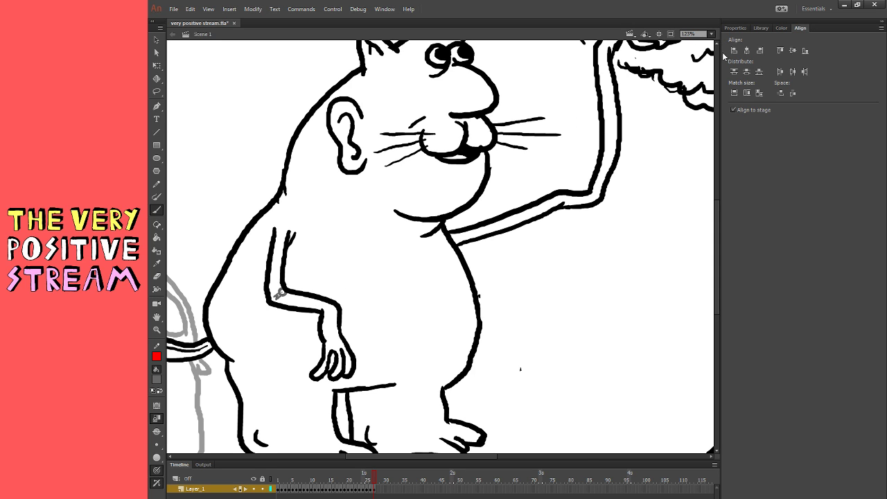
key(ctrl+minus)
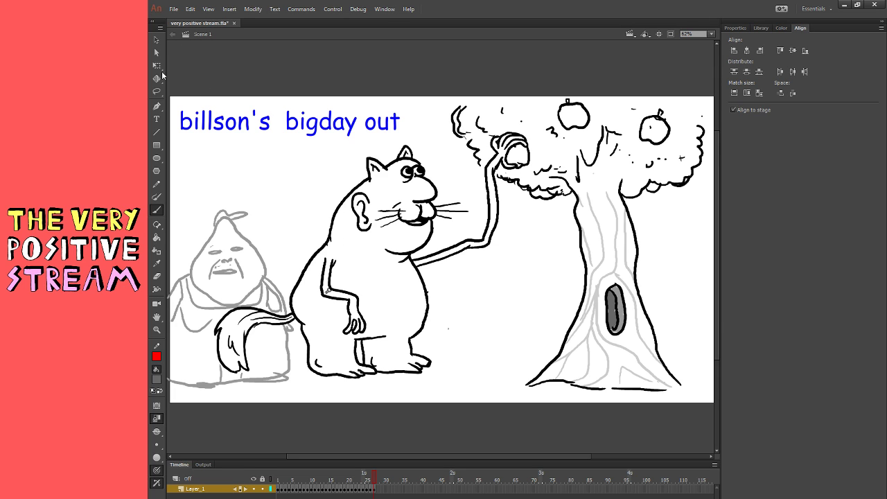
- Scale the grey background figure down slightly and shift it up and right so it sits behind the creature's tail
key(q)
key(b)
key(q)
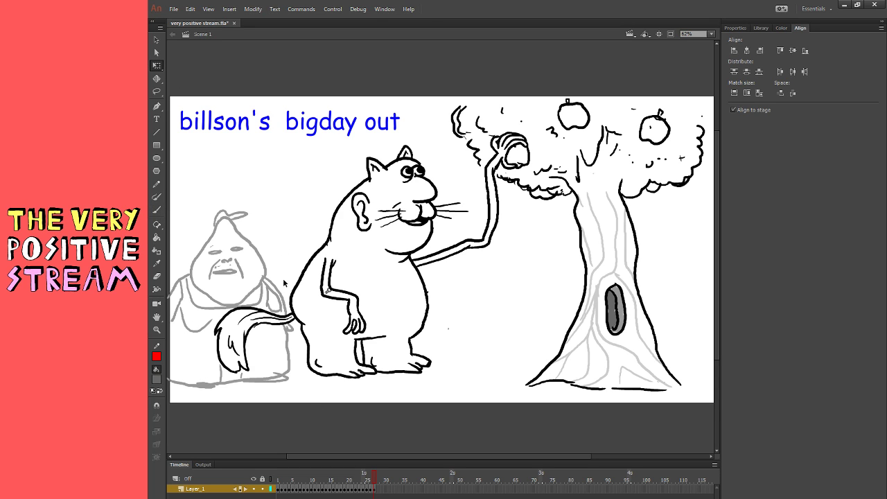
drag(313, 405, 172, 201)
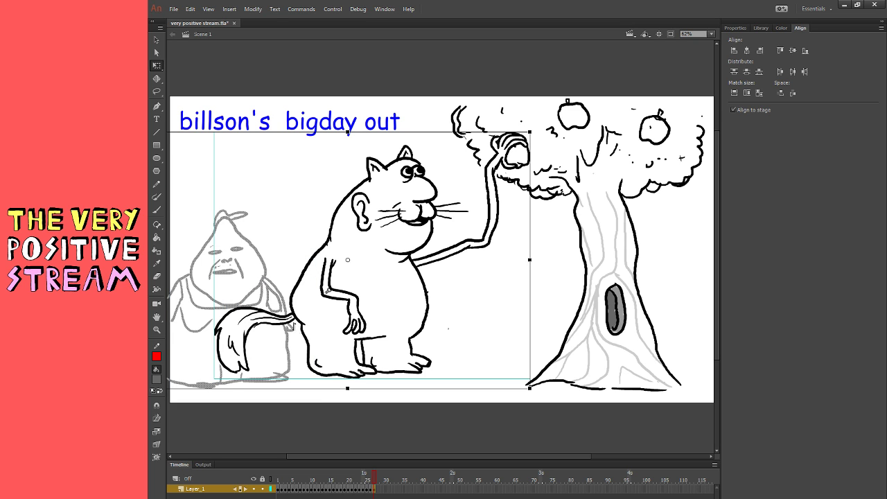
drag(287, 358, 288, 346)
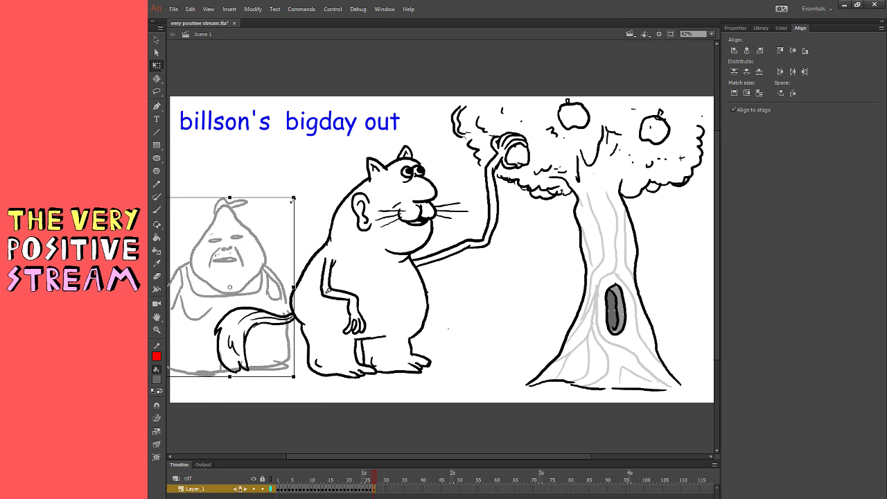
drag(293, 198, 287, 206)
drag(276, 281, 272, 282)
click(301, 242)
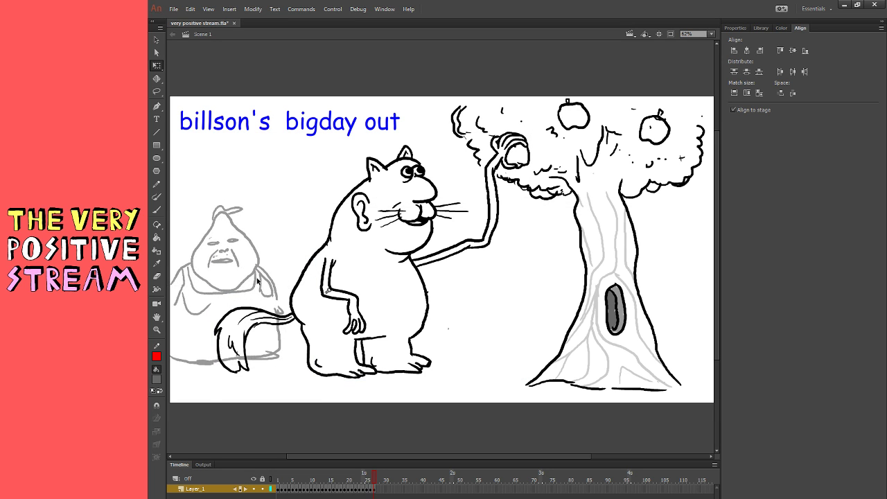
key(ctrl+z)
key(Right)
key(Right)
key(Right)
click(158, 276)
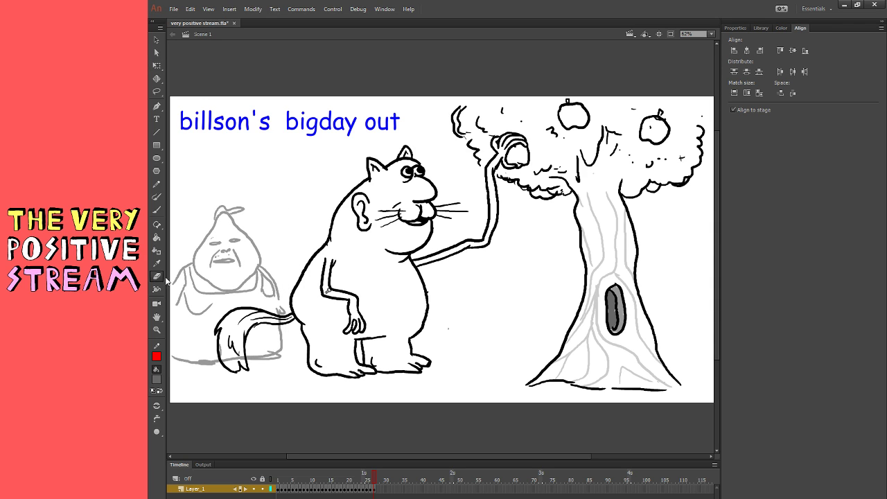
key(ctrl+z)
key(ctrl+z)
- Insert a blank keyframe after the current frame and draw a black head outline with a long drooping nose at the stage's centre
key(b)
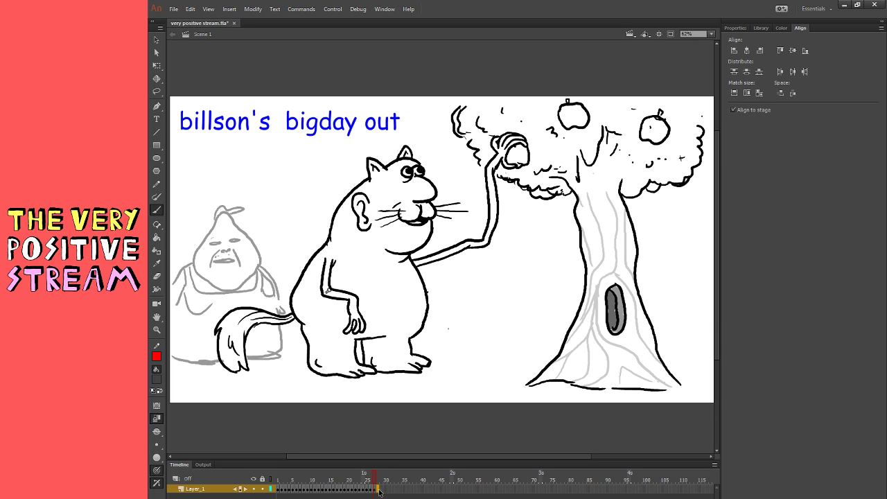
key(F7)
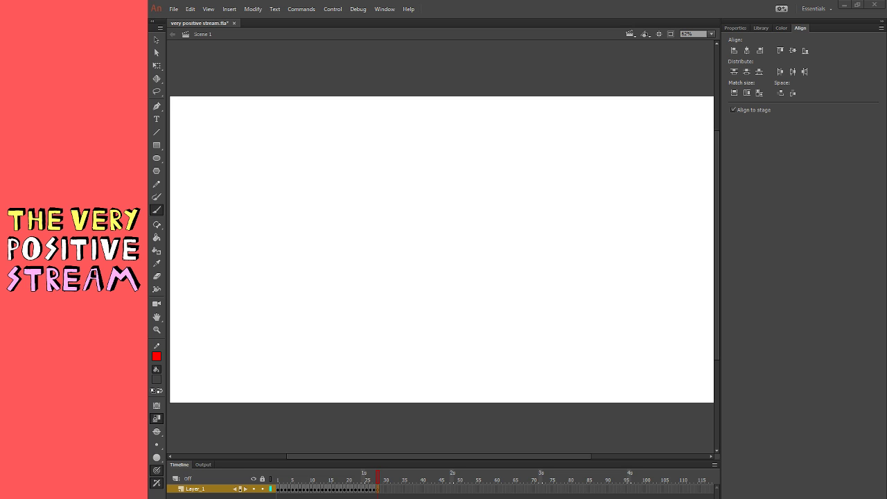
click(164, 380)
click(188, 404)
drag(369, 240, 402, 232)
key(ctrl+z)
mouse_move(511, 270)
mouse_down()
mouse_move(493, 226)
mouse_move(452, 223)
mouse_move(439, 279)
mouse_up()
key(ctrl+z)
mouse_move(375, 275)
mouse_down()
mouse_move(394, 227)
mouse_move(450, 239)
mouse_move(439, 281)
mouse_up()
key(ctrl+z)
mouse_move(365, 253)
mouse_down()
mouse_move(412, 214)
mouse_move(420, 309)
mouse_move(400, 264)
mouse_move(392, 283)
mouse_up()
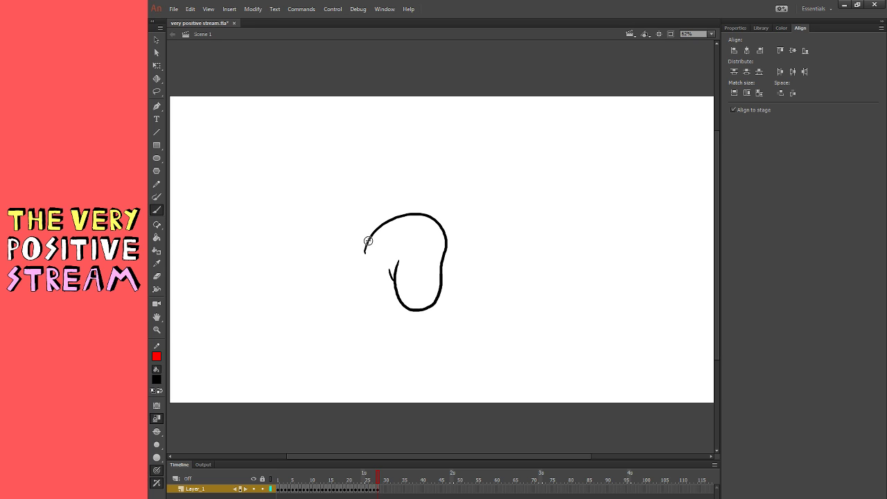
- Complete the back of the character's head, and draw the near arm with its hand, the collar and two closed eyes
mouse_move(368, 240)
mouse_down()
mouse_move(360, 319)
mouse_move(370, 313)
mouse_move(371, 324)
mouse_up()
key(ctrl+z)
key(ctrl+z)
mouse_move(368, 284)
mouse_down()
mouse_move(358, 306)
mouse_move(371, 311)
mouse_up()
key(ctrl+z)
key(ctrl+z)
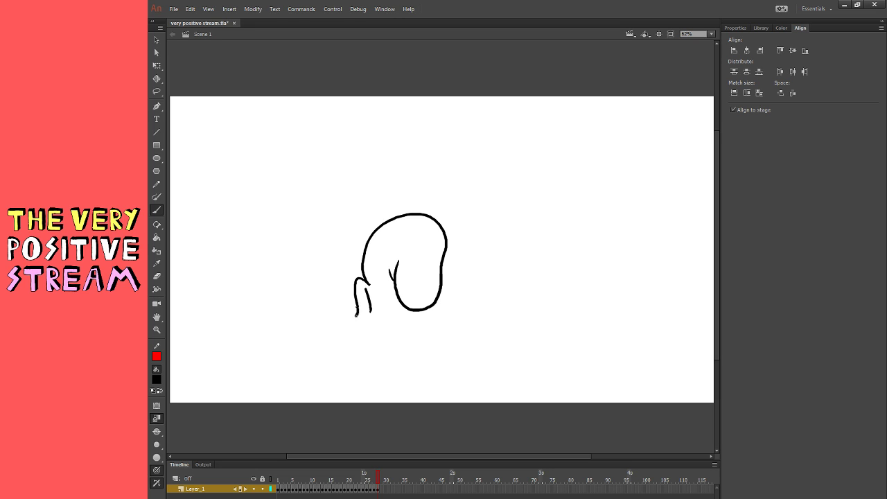
key(ctrl+z)
key(ctrl+z)
mouse_move(355, 303)
mouse_down()
mouse_move(363, 325)
mouse_move(371, 312)
mouse_up()
mouse_move(367, 281)
mouse_down()
mouse_move(397, 293)
mouse_move(384, 286)
mouse_up()
drag(404, 253, 430, 255)
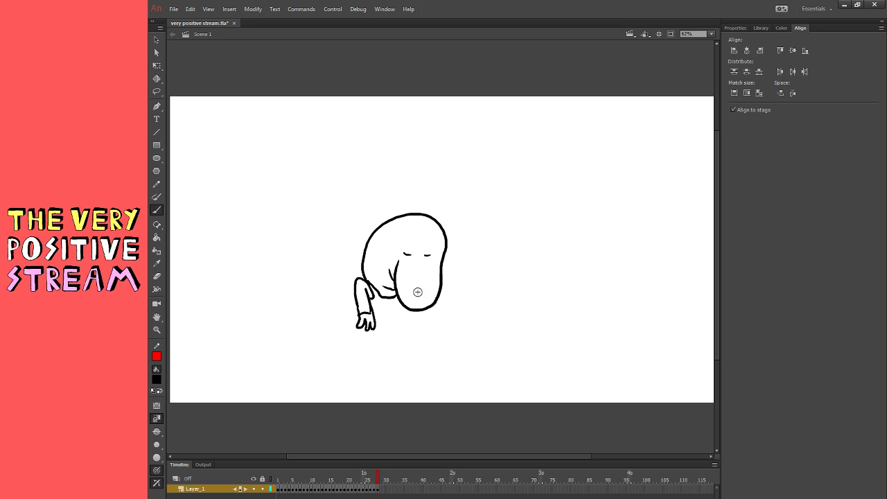
- Draw the character's dungarees with two buttons, the walking legs with shoes, and the far arm behind the belly
mouse_move(412, 311)
mouse_down()
mouse_move(404, 341)
mouse_move(355, 342)
mouse_move(350, 352)
mouse_move(361, 357)
mouse_move(381, 339)
mouse_move(379, 348)
mouse_move(391, 346)
mouse_move(382, 368)
mouse_move(394, 379)
mouse_move(410, 371)
mouse_move(401, 342)
mouse_up()
key(ctrl+z)
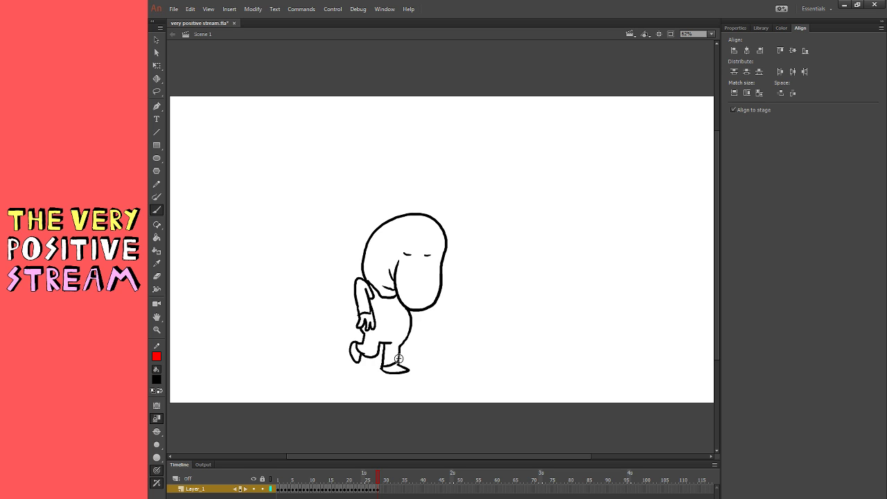
mouse_move(378, 301)
mouse_down()
mouse_move(399, 304)
mouse_move(409, 335)
mouse_move(415, 312)
mouse_move(412, 334)
mouse_up()
key(ctrl+z)
key(ctrl+z)
drag(368, 281, 386, 290)
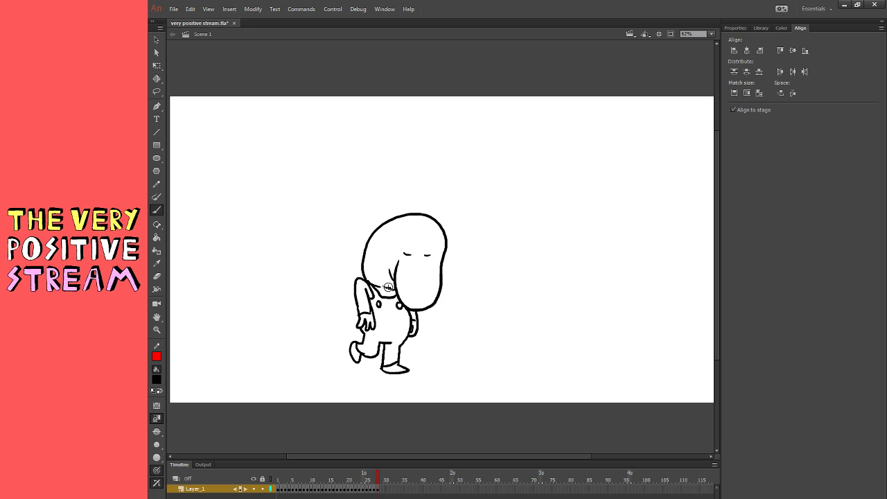
- Refine the neck and trouser lines, and add a mouth crease beside the nose and a small ear
key(ctrl+z)
key(e)
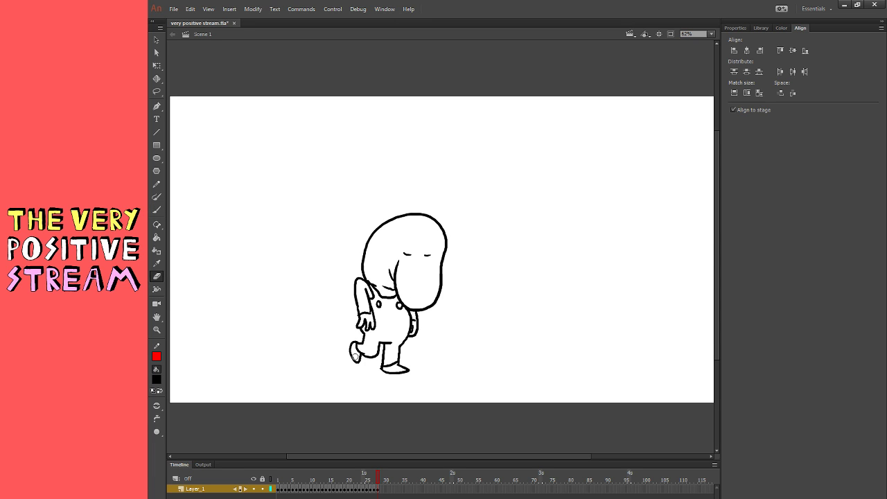
click(157, 210)
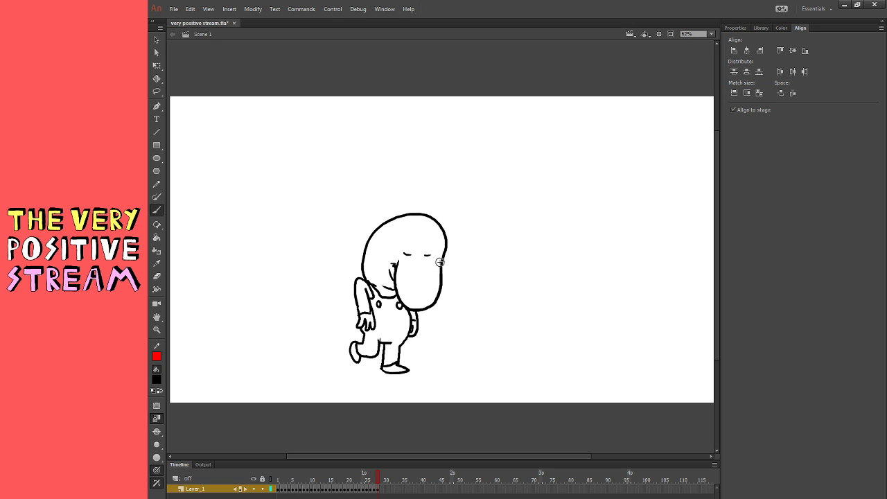
mouse_move(378, 243)
mouse_down()
mouse_move(393, 221)
mouse_move(450, 217)
mouse_move(432, 236)
mouse_move(457, 233)
mouse_move(386, 222)
mouse_move(397, 210)
mouse_move(429, 204)
mouse_move(440, 222)
mouse_up()
- Draw a red cap with a brim and a rounded crown on the character's head
click(192, 445)
key(ctrl+z)
key(ctrl+z)
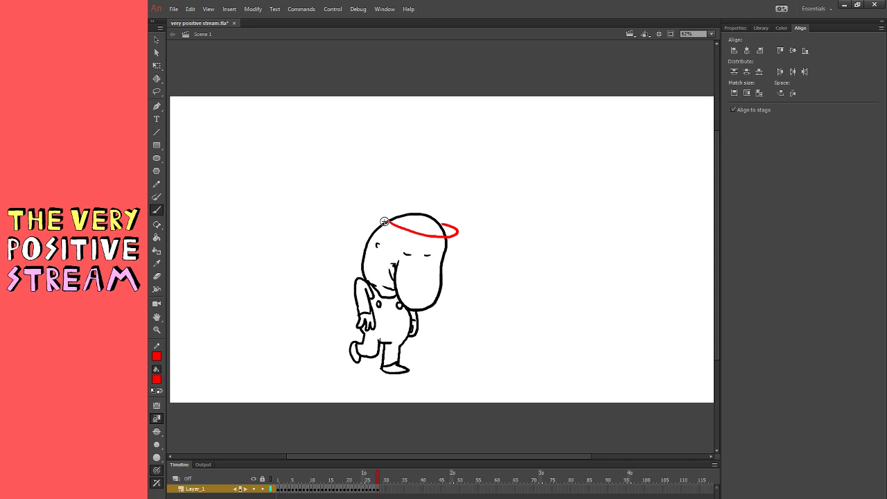
drag(386, 221, 426, 207)
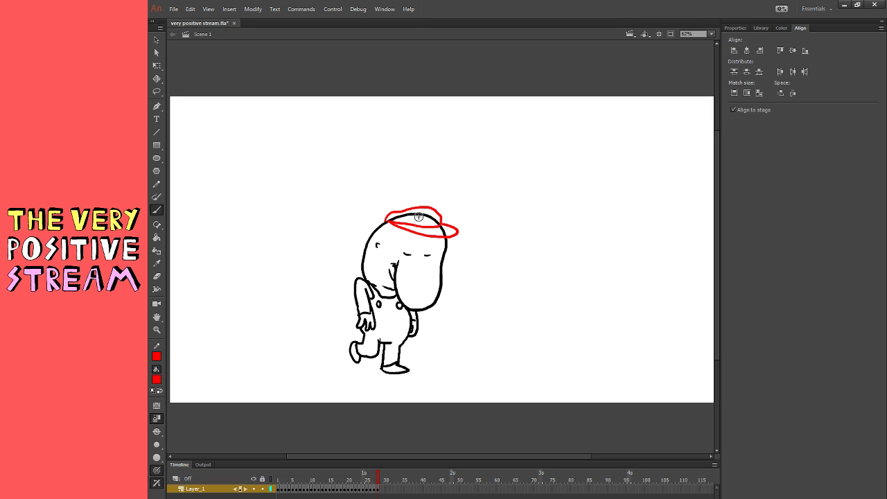
- Delete the parts of the black head outline that run inside the red cap
click(157, 40)
double_click(435, 221)
key(Delete)
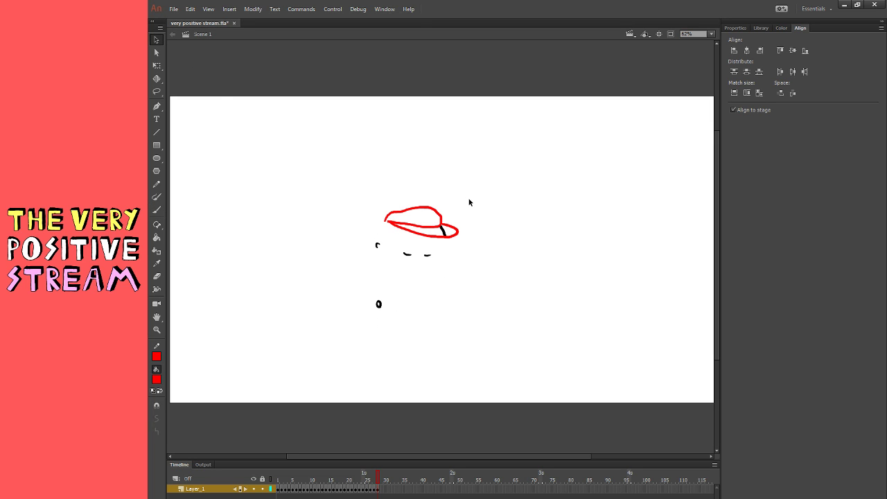
key(ctrl+z)
key(b)
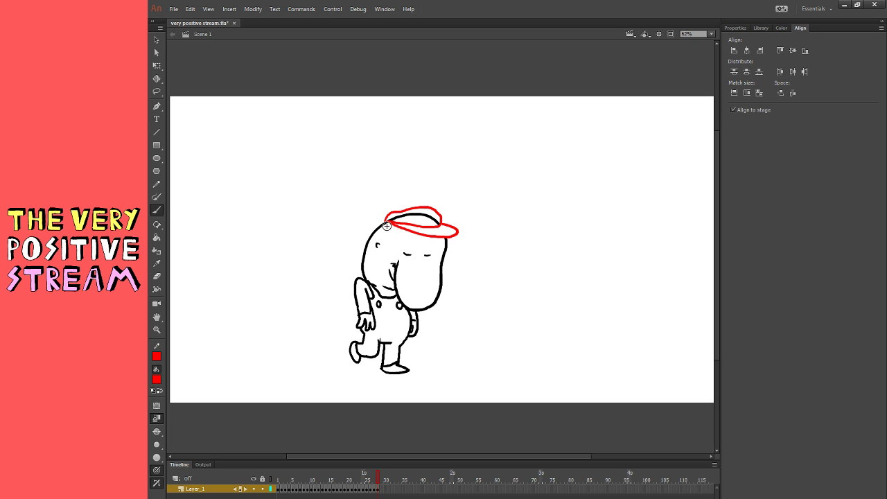
key(v)
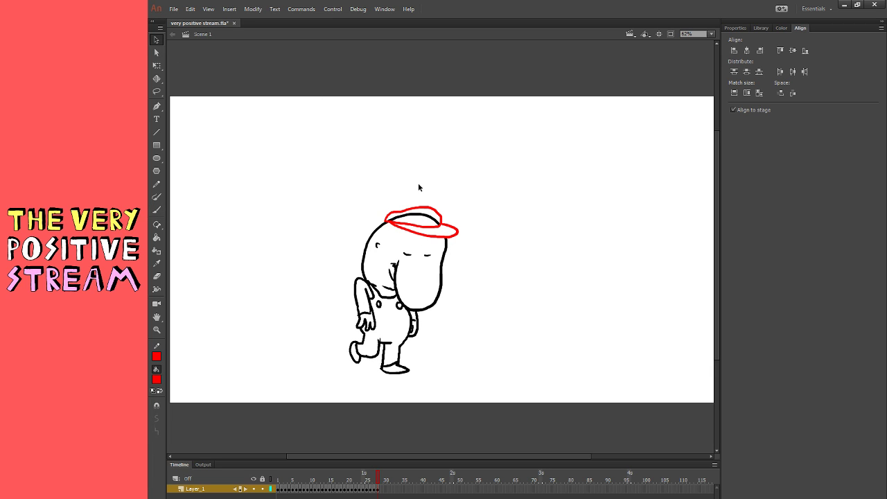
key(b)
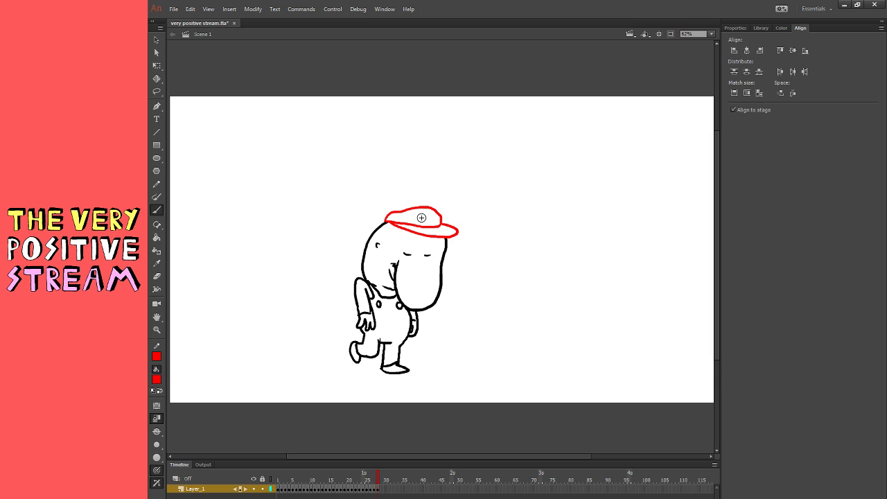
- Draw a circled "L" emblem on the cap and short hatched hair strokes at the back of the head in red
key(ctrl+z)
key(ctrl+z)
drag(423, 216, 431, 227)
key(ctrl+z)
mouse_move(392, 224)
mouse_down()
mouse_move(377, 237)
mouse_move(378, 226)
mouse_move(389, 226)
mouse_move(366, 244)
mouse_up()
key(ctrl+z)
key(ctrl+z)
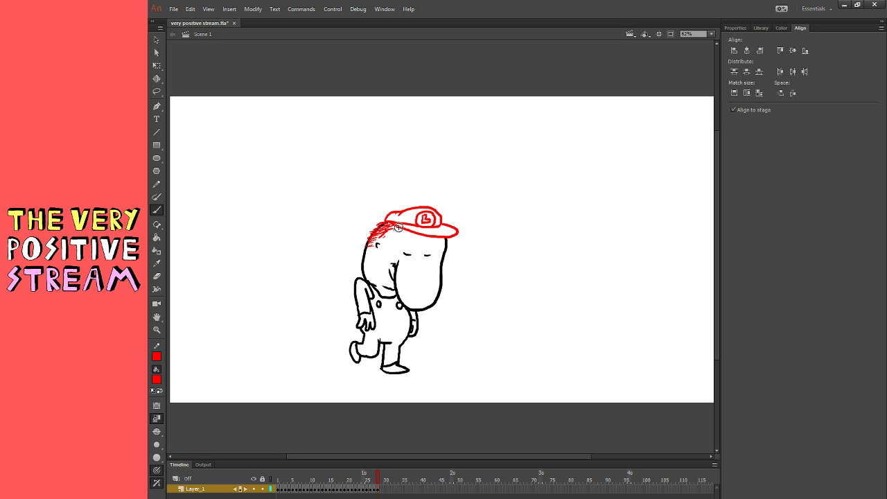
- Select the whole drawing and change its fill colour to black
click(157, 40)
key(ctrl+a)
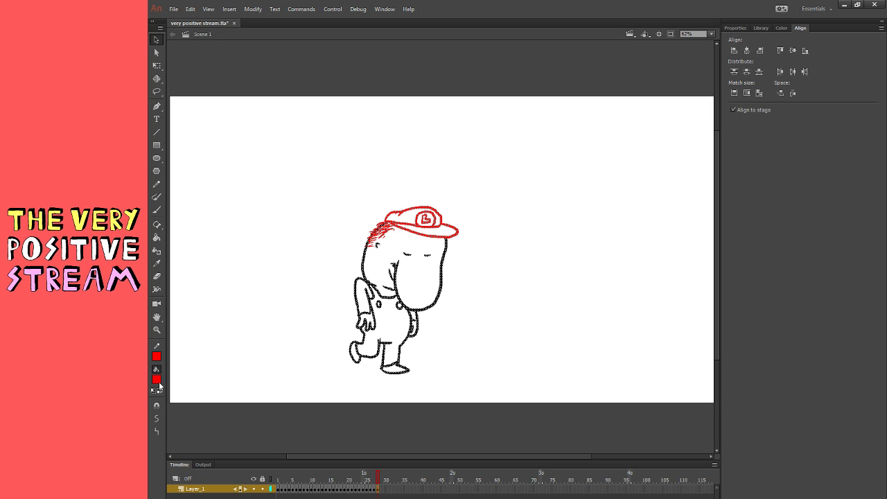
click(159, 382)
click(183, 409)
- Enlarge the whole character with Free Transform and move it up so it fills most of the stage's height
click(158, 66)
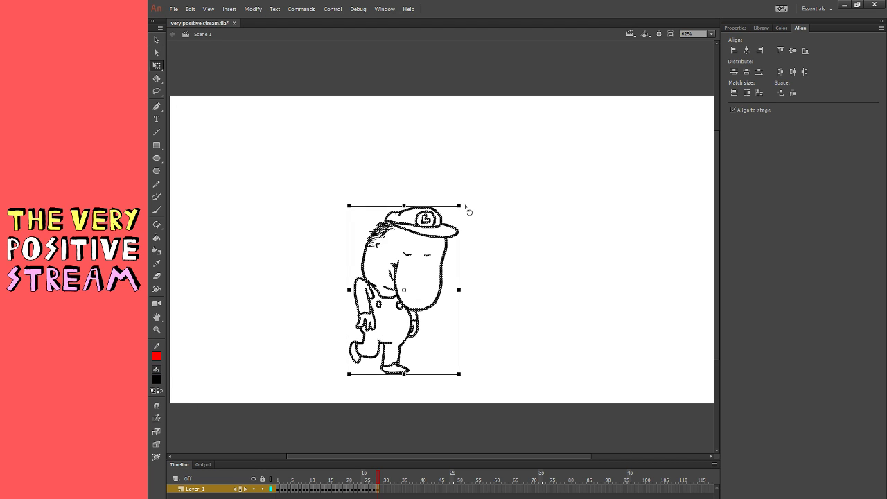
drag(460, 207, 479, 177)
mouse_move(458, 268)
mouse_down()
mouse_move(456, 234)
mouse_move(455, 243)
mouse_up()
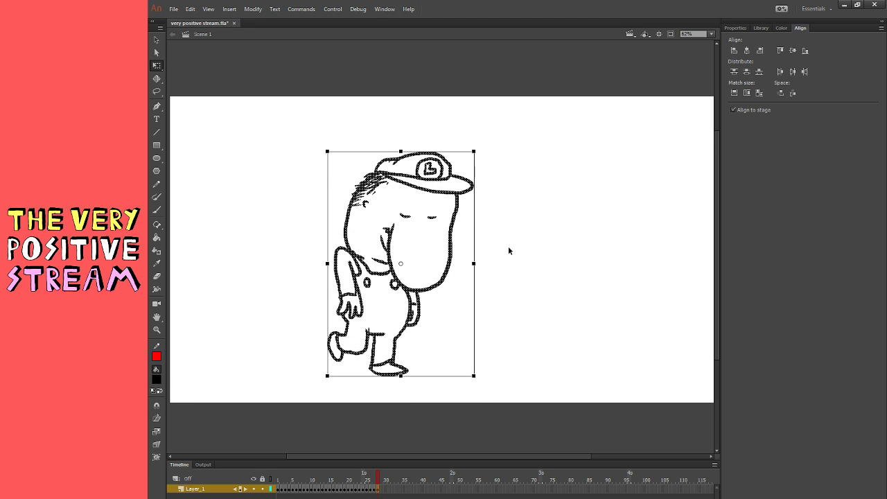
- Add small black dots near the tip of the nose and above both eyes with the Brush
click(508, 248)
click(157, 210)
click(414, 268)
click(424, 268)
click(420, 277)
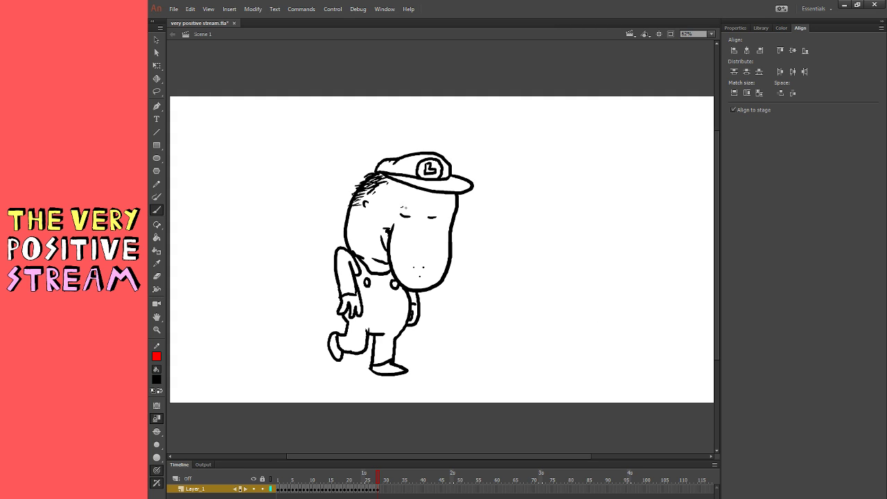
click(434, 206)
- Erase the upper edge of the front shoe, redraw it as a flatter oval and trim its pointed toe
key(e)
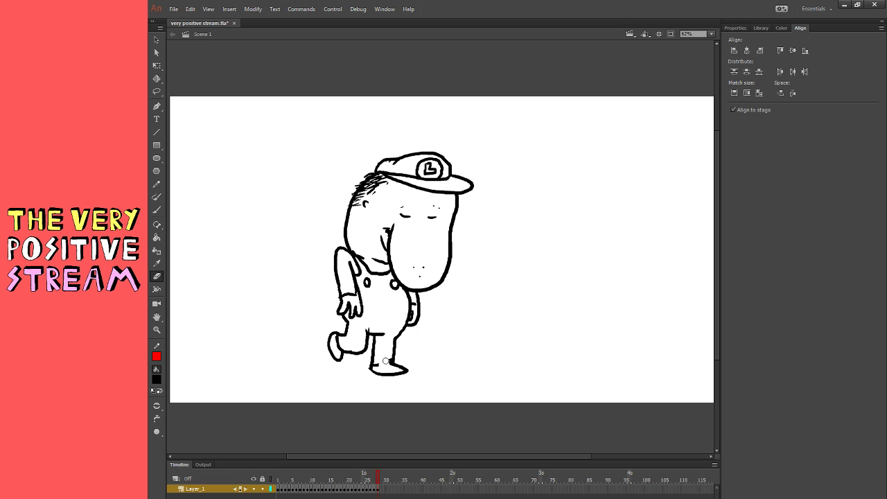
key(b)
mouse_move(386, 366)
mouse_down()
mouse_move(370, 366)
mouse_move(389, 374)
mouse_up()
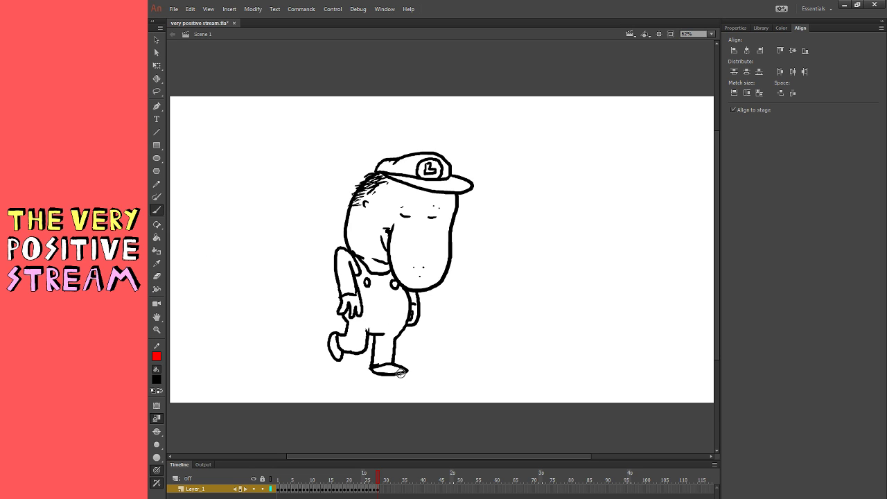
key(e)
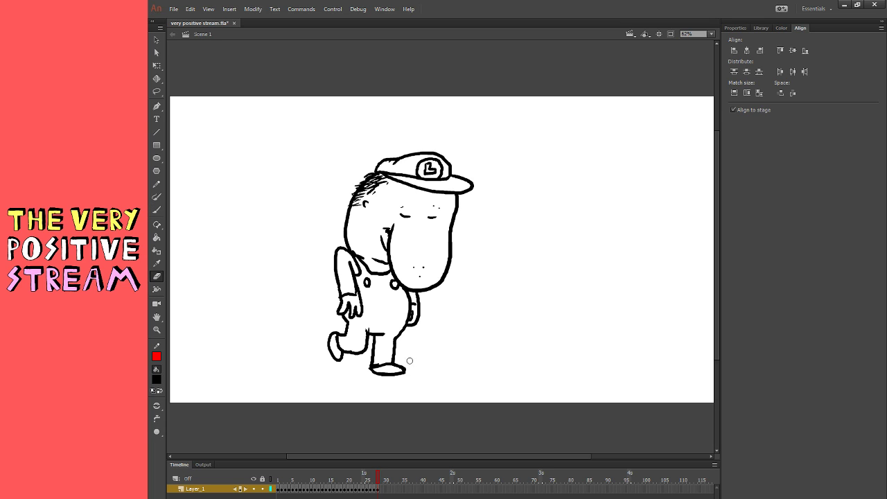
- Draw a black arrow behind the character pointing at its arm, and add a blank frame after this one
key(b)
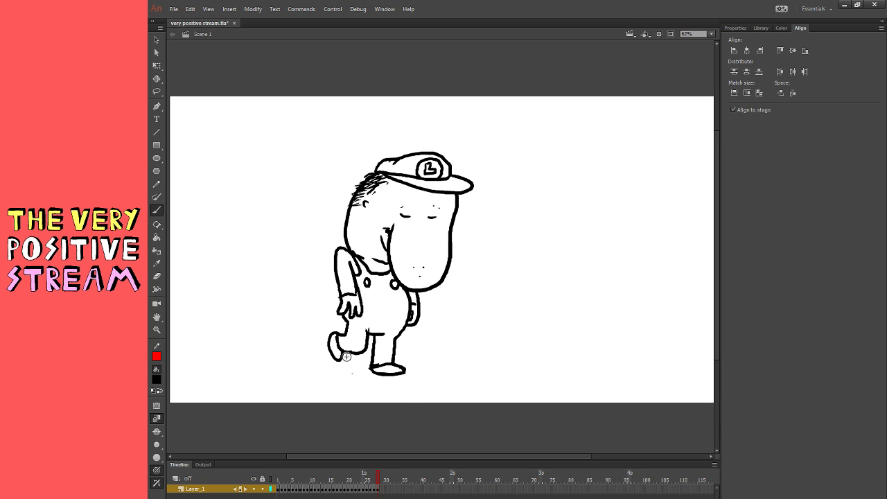
mouse_move(264, 311)
mouse_down()
mouse_move(318, 281)
mouse_move(297, 303)
mouse_up()
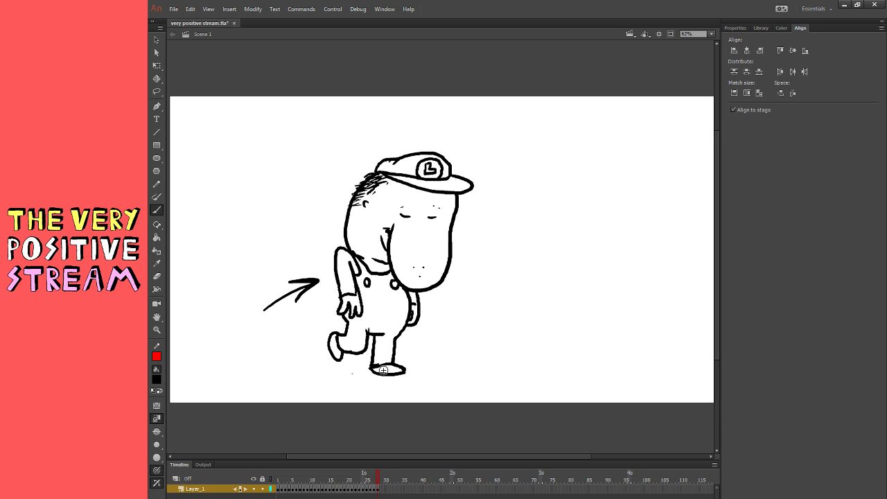
click(381, 490)
key(.)
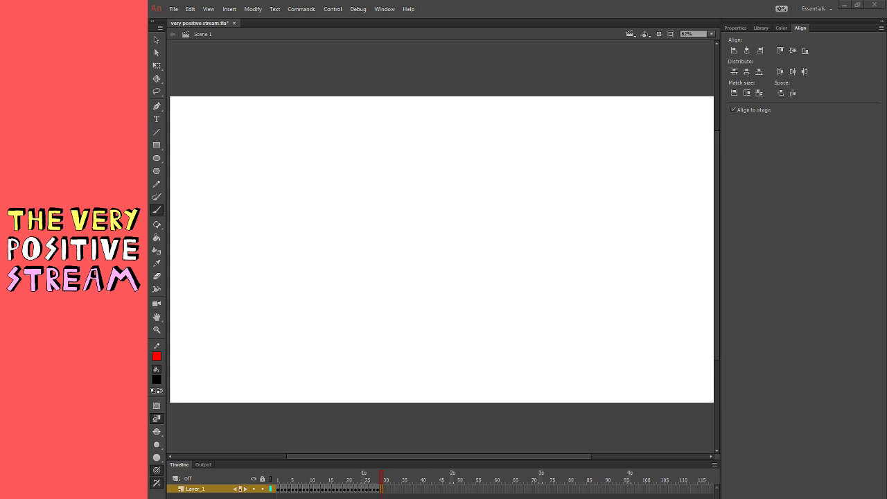
drag(420, 214, 434, 250)
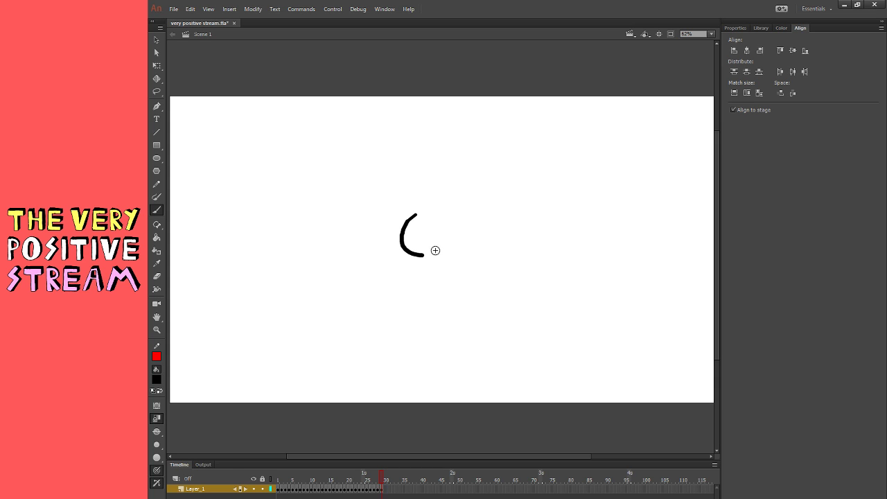
key(ctrl+z)
drag(458, 202, 454, 198)
key(ctrl+z)
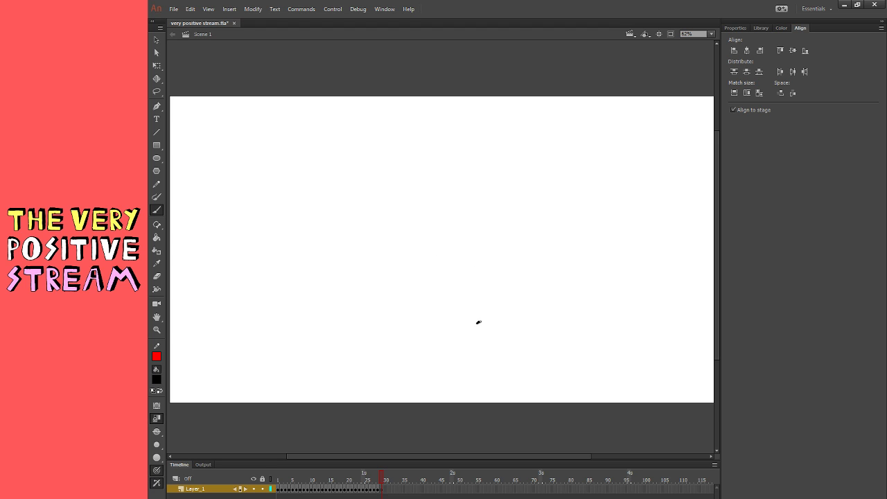
- Draw the top, long front edge and curved base of a tall rounded body near the middle of the stage
mouse_move(459, 338)
mouse_down()
mouse_move(494, 309)
mouse_move(490, 184)
mouse_move(441, 166)
mouse_move(447, 177)
mouse_move(423, 181)
mouse_move(481, 187)
mouse_up()
key(ctrl+z)
key(ctrl+z)
drag(423, 179, 472, 193)
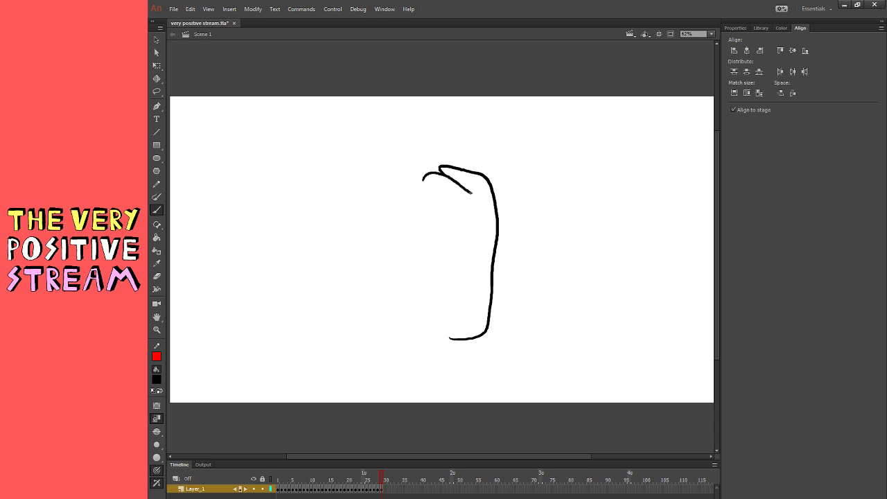
key(ctrl+z)
- Draw slanted oval eyes at the top of the tall shape and close its outline with a bulging back
click(157, 276)
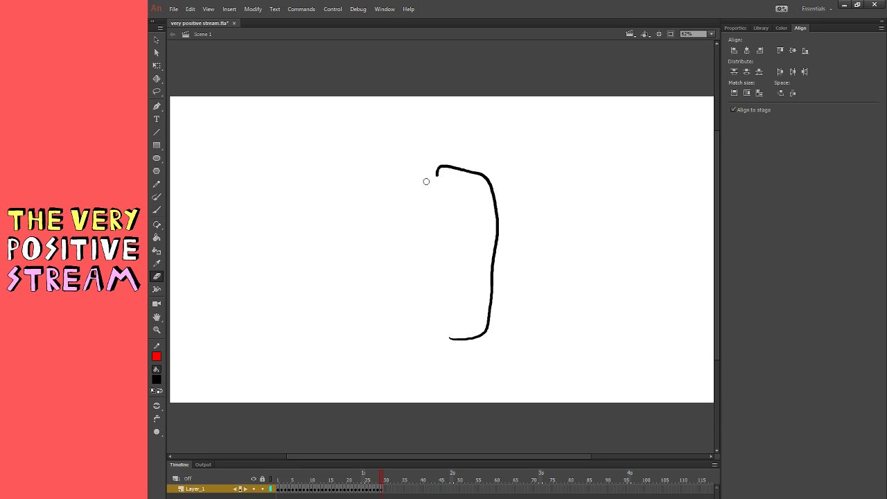
click(157, 210)
drag(422, 190, 474, 187)
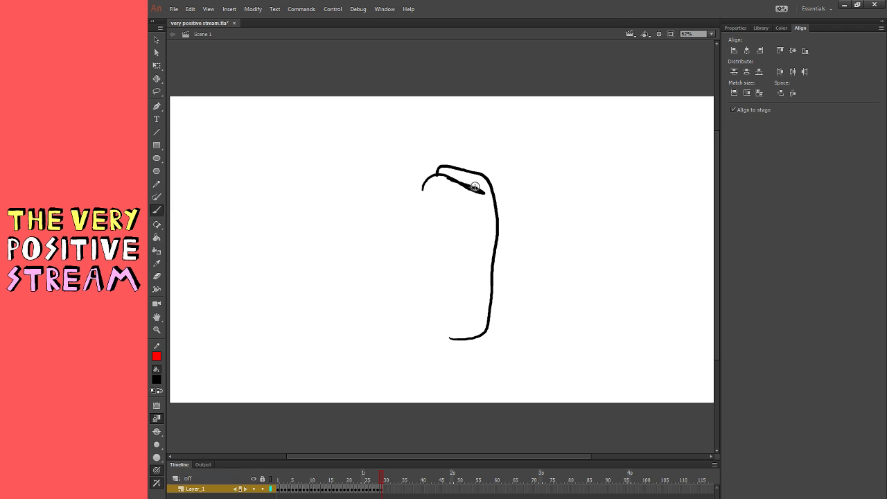
key(ctrl+z)
mouse_move(416, 190)
mouse_down()
mouse_move(440, 175)
mouse_move(480, 194)
mouse_move(456, 182)
mouse_move(481, 191)
mouse_up()
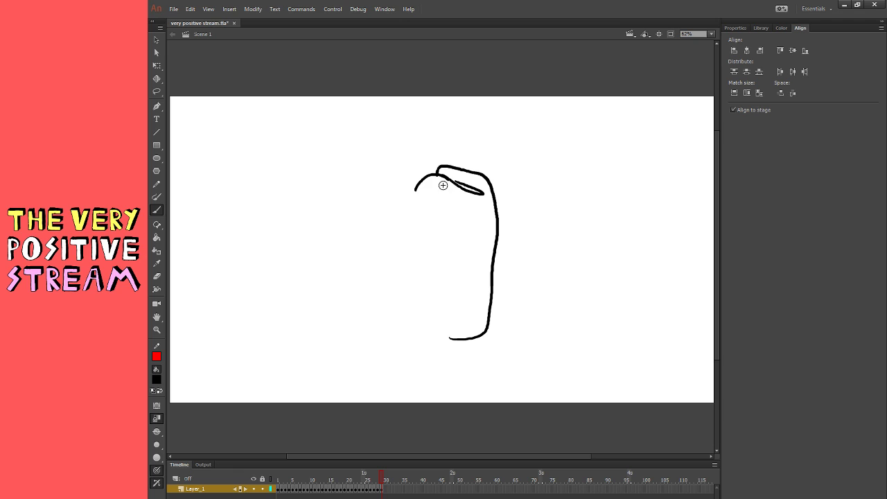
key(ctrl+z)
mouse_move(412, 199)
mouse_down()
mouse_move(430, 182)
mouse_move(477, 198)
mouse_move(436, 182)
mouse_up()
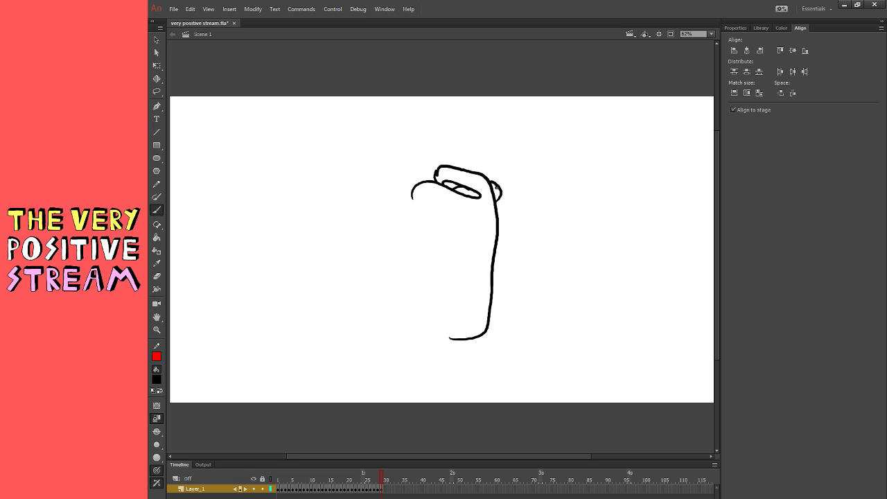
drag(496, 186, 460, 167)
mouse_move(415, 187)
mouse_down()
mouse_move(396, 217)
mouse_move(368, 322)
mouse_move(471, 332)
mouse_up()
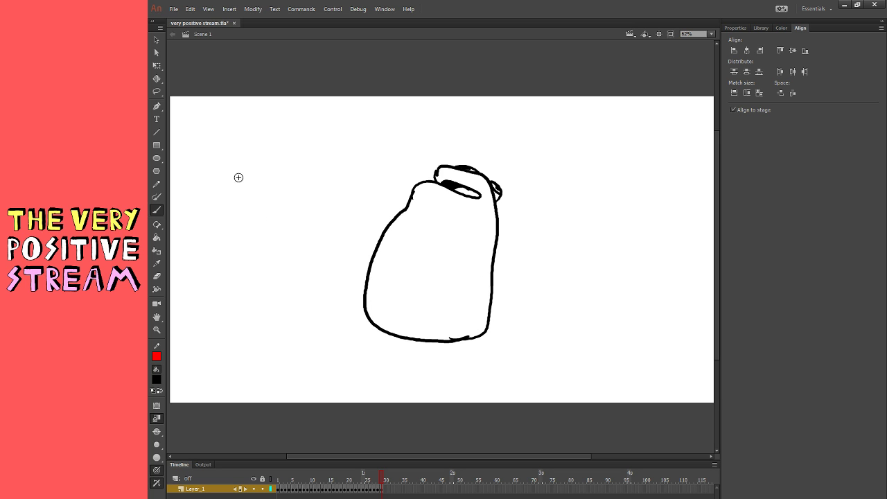
- Enlarge the whole tall shape with Free Transform and move it to the left part of the stage
key(q)
key(ctrl+a)
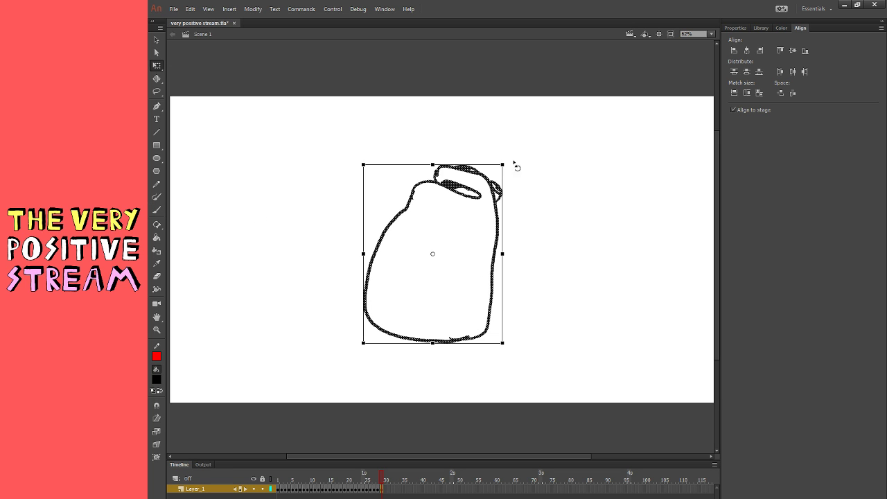
drag(498, 204, 345, 188)
click(425, 206)
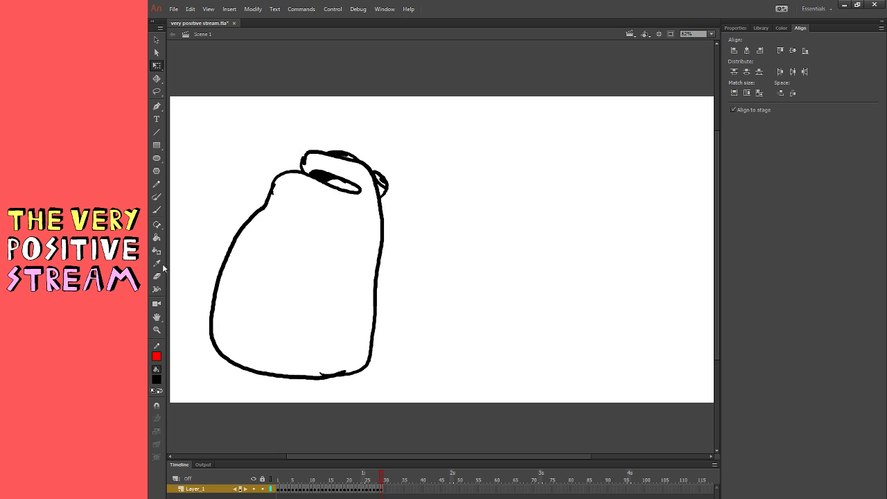
- Draw a toad's sideways-glancing eyes, brow creases, wide nose and one cheek fold beside the tall shape
click(157, 276)
click(156, 210)
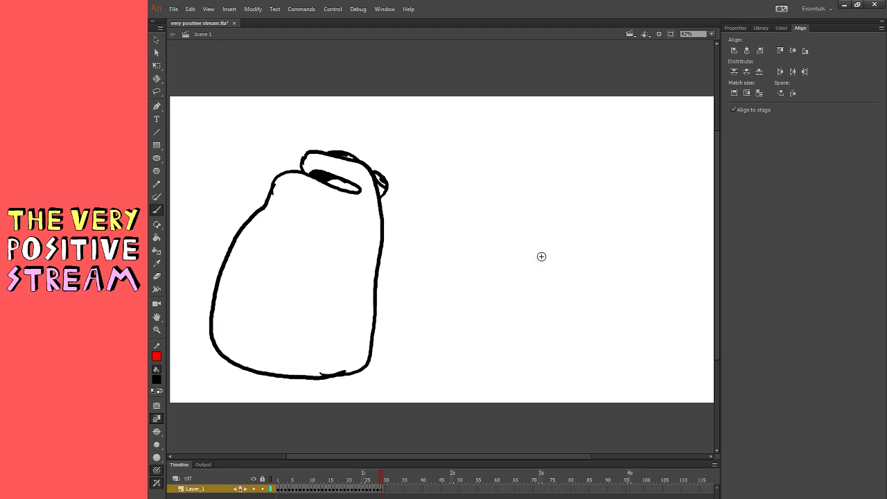
mouse_move(546, 289)
mouse_down()
mouse_move(537, 305)
mouse_move(554, 297)
mouse_move(549, 289)
mouse_move(591, 286)
mouse_move(546, 287)
mouse_move(597, 288)
mouse_up()
key(ctrl+z)
key(ctrl+z)
key(ctrl+z)
key(ctrl+z)
key(ctrl+z)
key(ctrl+z)
mouse_move(552, 288)
mouse_down()
mouse_move(553, 280)
mouse_move(582, 301)
mouse_move(594, 289)
mouse_move(546, 319)
mouse_move(537, 312)
mouse_move(518, 321)
mouse_move(499, 342)
mouse_up()
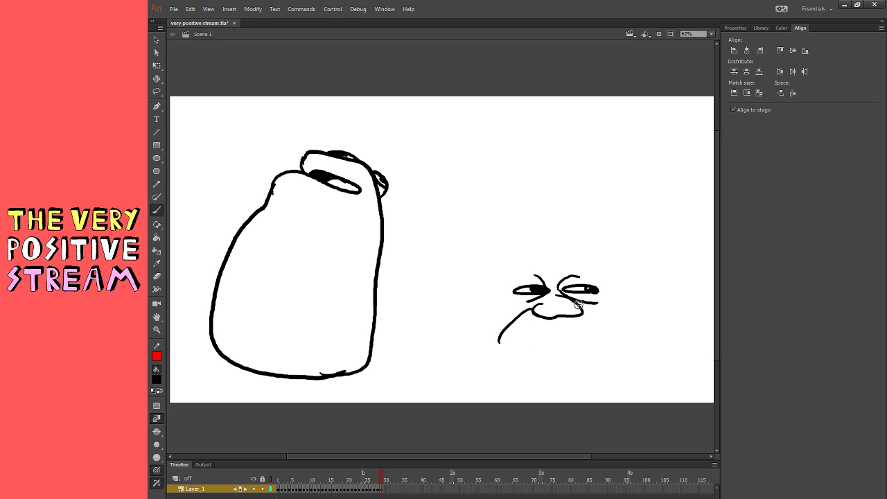
- Draw the second cheek fold, a wide closed mouth and a curved chin line on the toad's face
drag(579, 302, 603, 337)
drag(513, 332, 593, 324)
drag(529, 345, 575, 340)
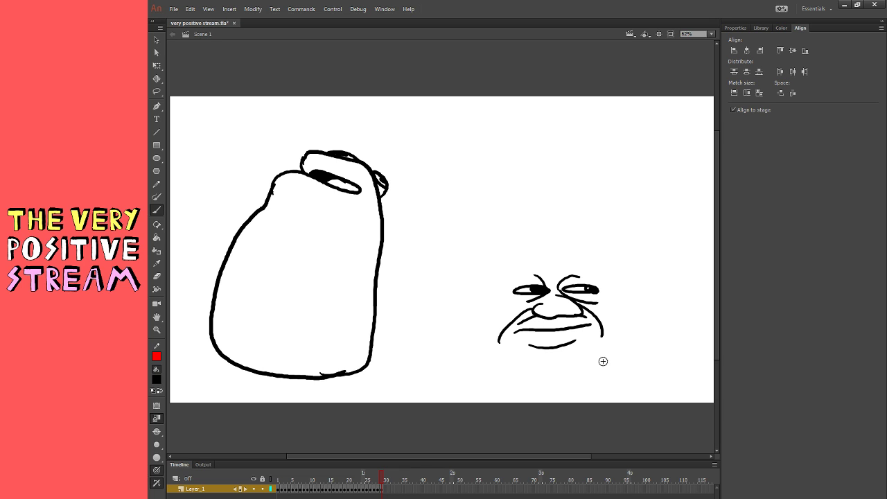
- Draw the toad's front legs with splayed toes and a domed body outline around the face
mouse_move(460, 343)
mouse_down()
mouse_move(478, 344)
mouse_move(512, 376)
mouse_up()
drag(448, 362, 543, 387)
mouse_move(546, 381)
mouse_down()
mouse_move(588, 372)
mouse_move(602, 384)
mouse_move(662, 379)
mouse_up()
mouse_move(648, 371)
mouse_down()
mouse_move(643, 350)
mouse_move(640, 307)
mouse_move(617, 271)
mouse_move(571, 251)
mouse_move(509, 256)
mouse_move(460, 297)
mouse_move(444, 365)
mouse_up()
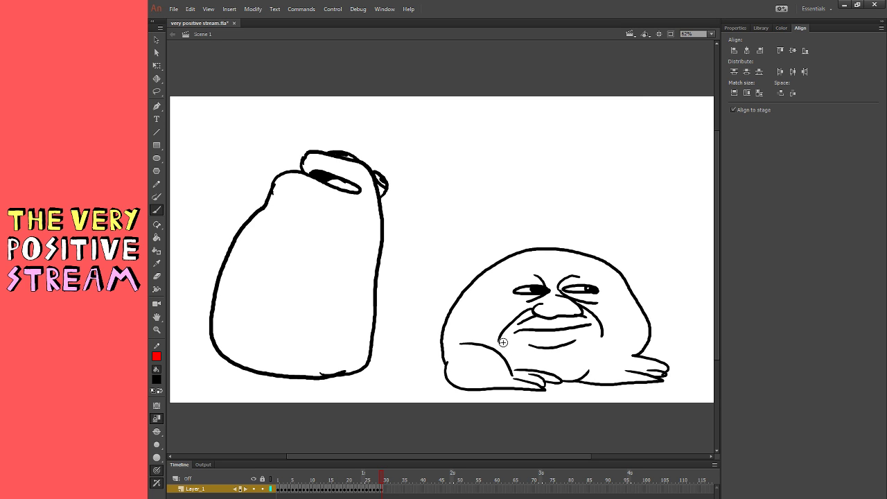
- Add shoulder creases beside both cheeks and the inner line of the toad's far front leg
mouse_move(486, 336)
mouse_down()
mouse_move(516, 364)
mouse_move(516, 357)
mouse_up()
key(ctrl+z)
drag(582, 380, 620, 350)
key(ctrl+z)
key(ctrl+z)
mouse_move(614, 336)
mouse_down()
mouse_move(625, 343)
mouse_move(602, 352)
mouse_move(617, 345)
mouse_up()
key(ctrl+z)
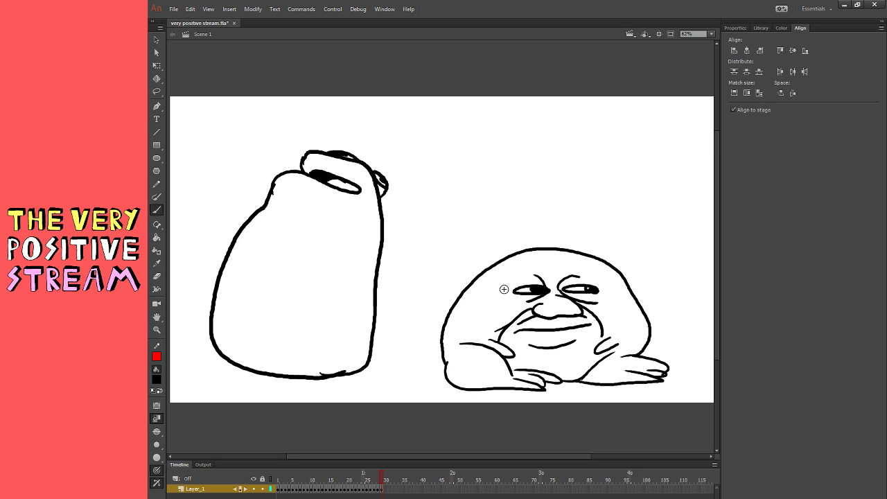
- Add wrinkles at the outer corners of the toad's eyes, curved upper eyelids and two brow lines
drag(497, 292, 508, 293)
drag(604, 289, 613, 291)
drag(605, 294, 612, 294)
drag(516, 280, 595, 280)
drag(526, 265, 552, 262)
drag(563, 262, 590, 264)
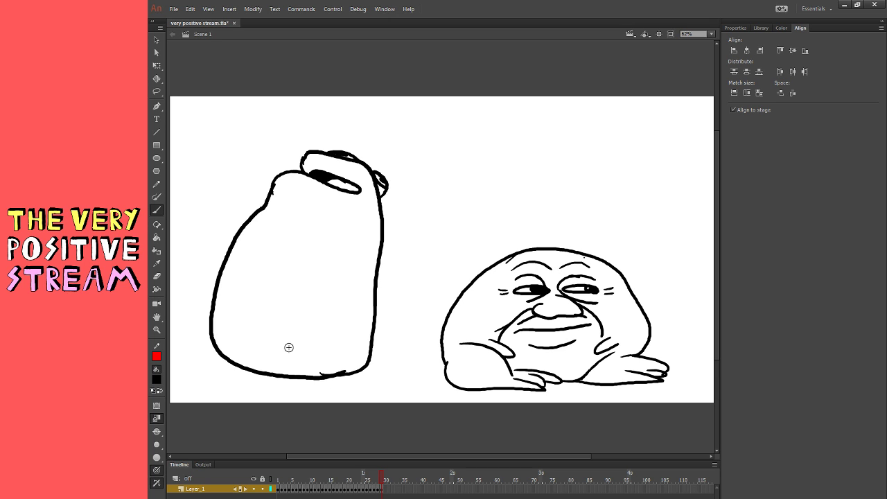
- Fill the toad's body with bright green and move the whole toad up the stage
key(k)
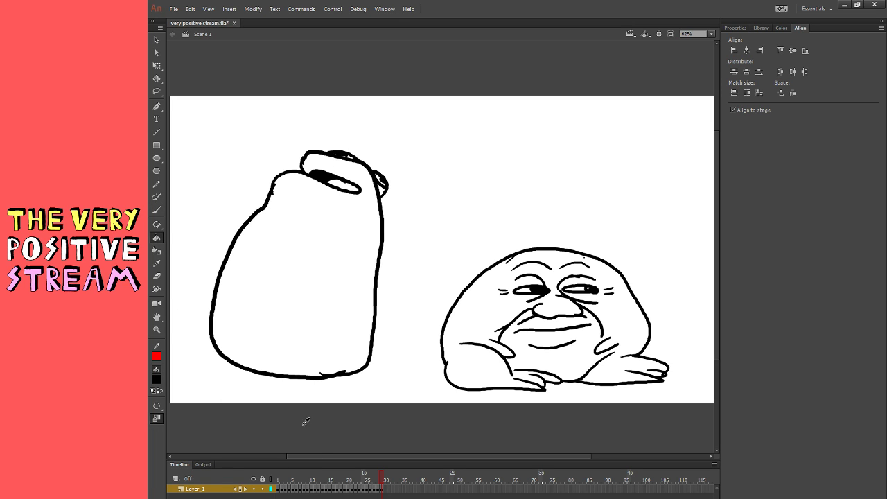
click(485, 349)
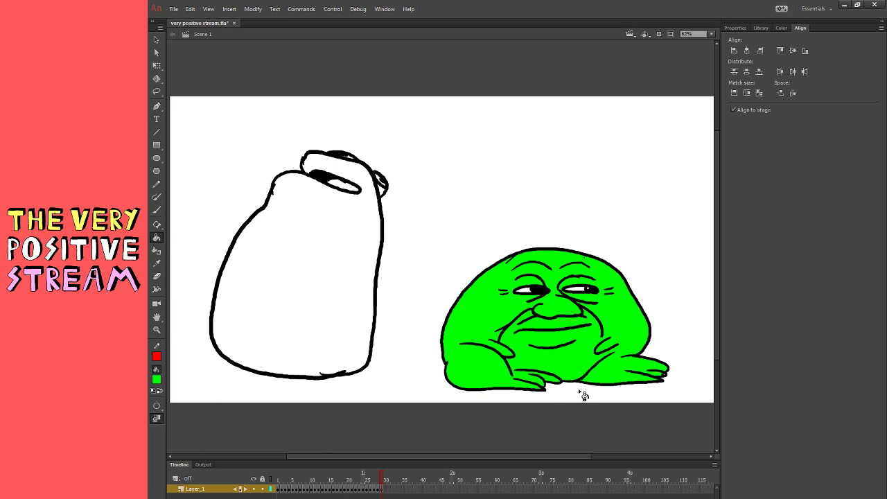
key(q)
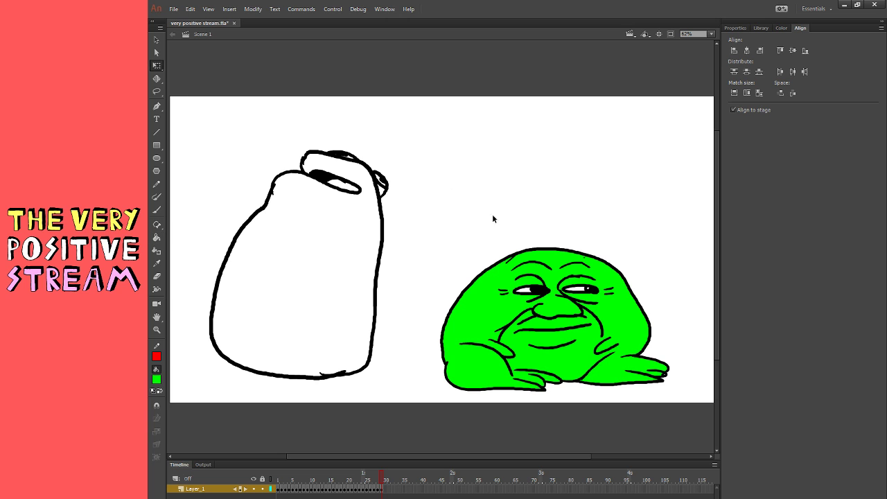
mouse_move(421, 201)
mouse_down()
mouse_move(664, 356)
mouse_move(728, 428)
mouse_up()
drag(629, 369, 639, 318)
key(b)
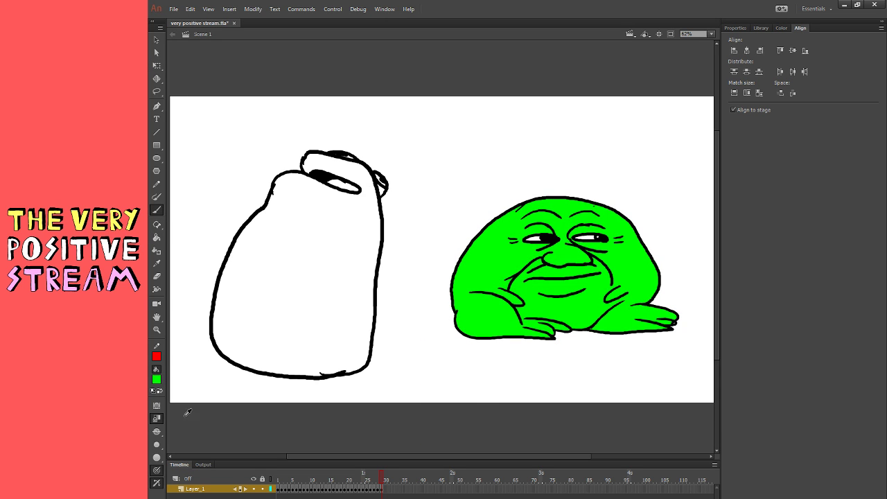
- Delete the tall shape beside the toad and move the toad to the left half of the stage
key(q)
mouse_move(194, 95)
mouse_down()
mouse_move(392, 380)
mouse_move(405, 443)
mouse_up()
key(Delete)
key(ctrl+a)
mouse_move(515, 310)
mouse_down()
mouse_move(428, 317)
mouse_move(257, 302)
mouse_up()
click(265, 358)
- Draw a rounded gravestone with a scalloped base and visible side thickness to the right of the toad in black
key(b)
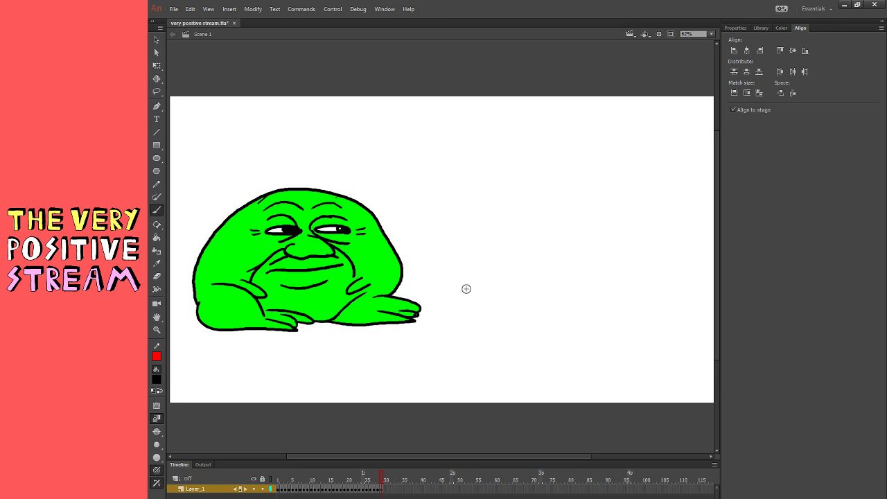
mouse_move(490, 321)
mouse_down()
mouse_move(486, 281)
mouse_move(502, 194)
mouse_move(565, 180)
mouse_move(605, 242)
mouse_move(617, 334)
mouse_move(481, 320)
mouse_up()
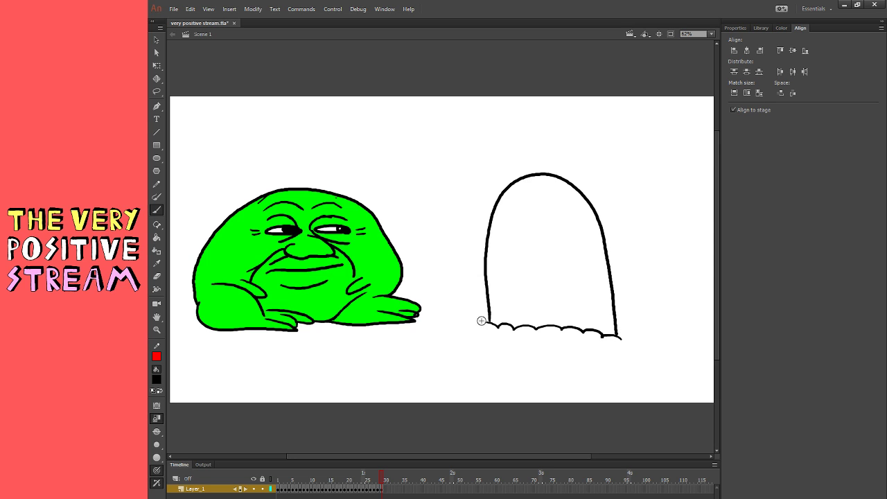
mouse_move(617, 332)
mouse_down()
mouse_move(651, 339)
mouse_move(620, 209)
mouse_move(637, 317)
mouse_move(627, 244)
mouse_move(607, 205)
mouse_move(552, 174)
mouse_up()
key(ctrl+z)
- Letter "R.I.P" in outlined capitals across the upper face of the gravestone
mouse_move(497, 220)
mouse_down()
mouse_move(499, 253)
mouse_move(508, 252)
mouse_move(498, 222)
mouse_up()
mouse_move(501, 226)
mouse_down()
mouse_move(525, 223)
mouse_move(523, 254)
mouse_up()
key(ctrl+z)
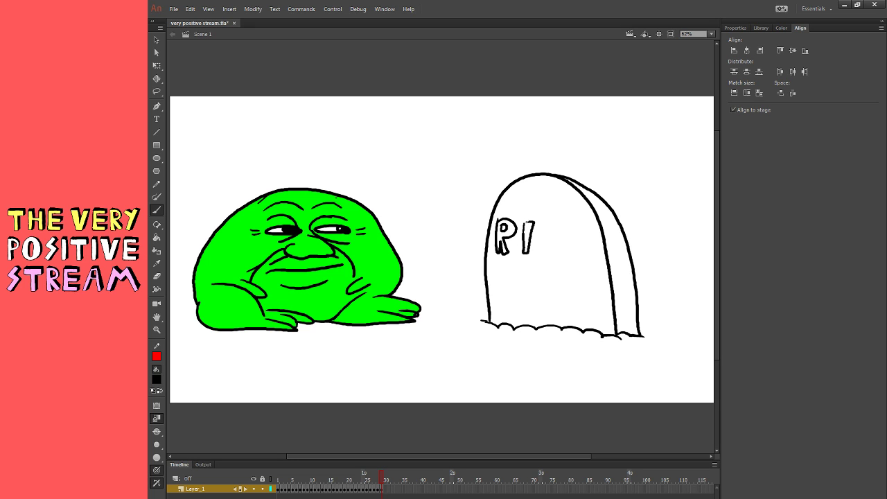
key(ctrl+z)
drag(528, 224, 529, 254)
mouse_move(540, 222)
mouse_down()
mouse_move(541, 257)
mouse_move(551, 254)
mouse_move(544, 222)
mouse_up()
key(ctrl+z)
drag(551, 226, 551, 233)
key(ctrl+z)
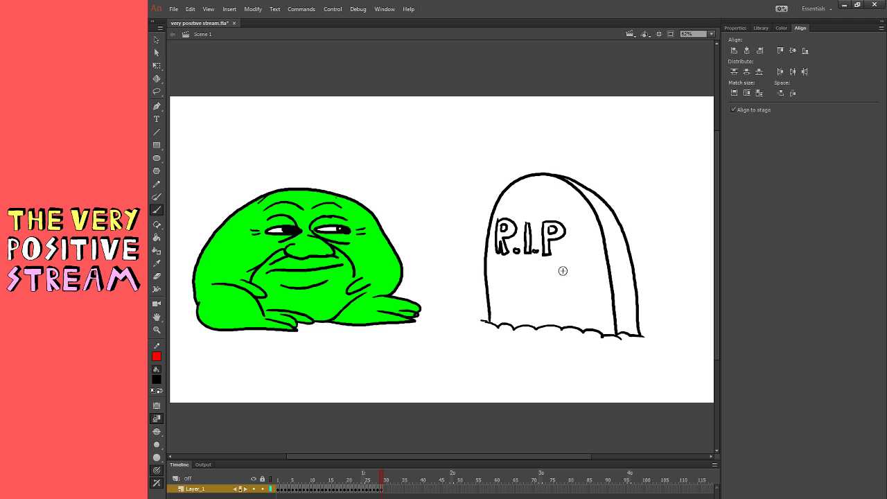
- Nudge the letter P slightly to the right and add a full stop after it
click(157, 40)
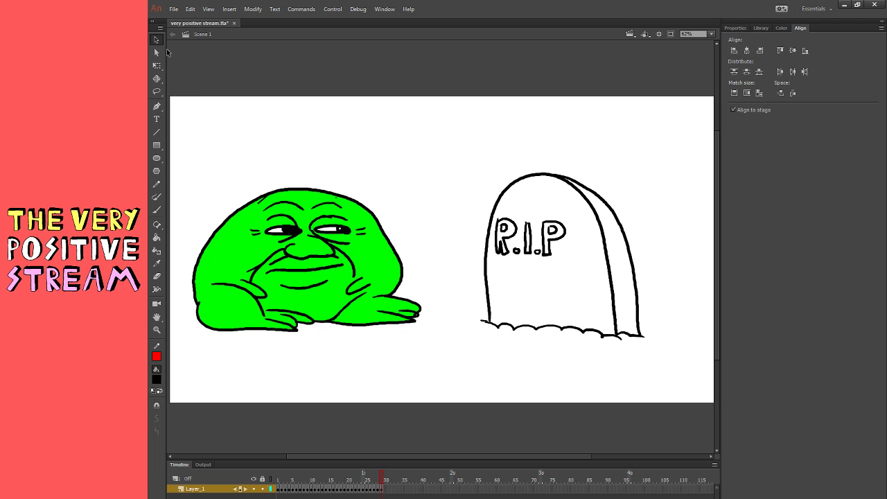
click(551, 243)
key(Right)
key(Right)
key(Right)
click(570, 260)
click(157, 210)
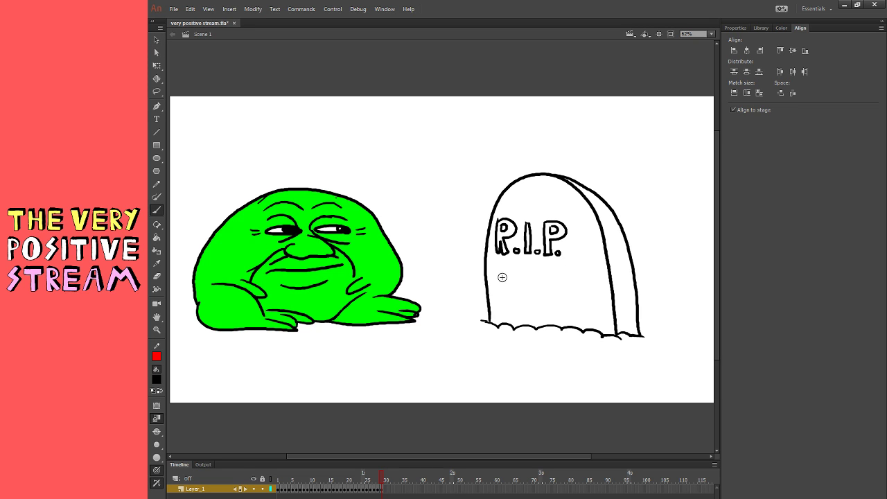
- Draw three inscription lines below the gravestone's lettering and a horizon line running behind the toad and the stone
drag(498, 278, 579, 278)
mouse_move(506, 297)
mouse_down()
mouse_move(550, 297)
mouse_move(565, 309)
mouse_up()
drag(404, 285, 471, 283)
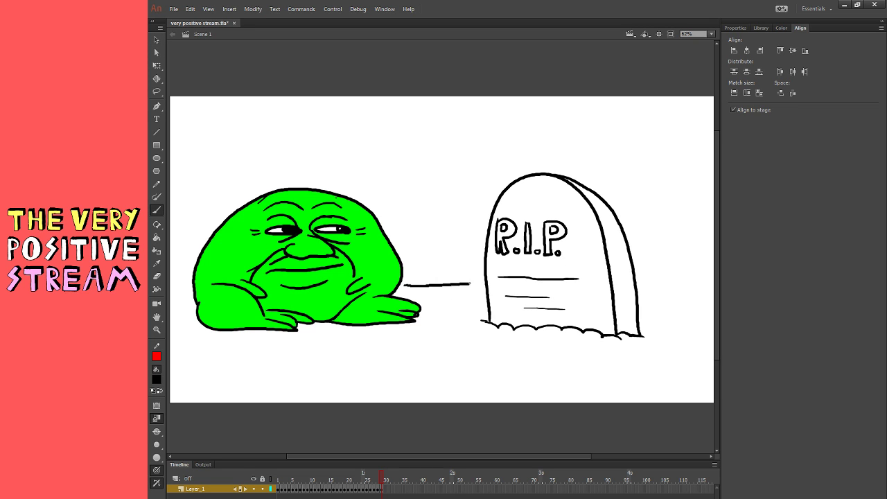
drag(646, 284, 701, 285)
- Break the green toad drawing apart into editable shapes
click(157, 65)
click(393, 298)
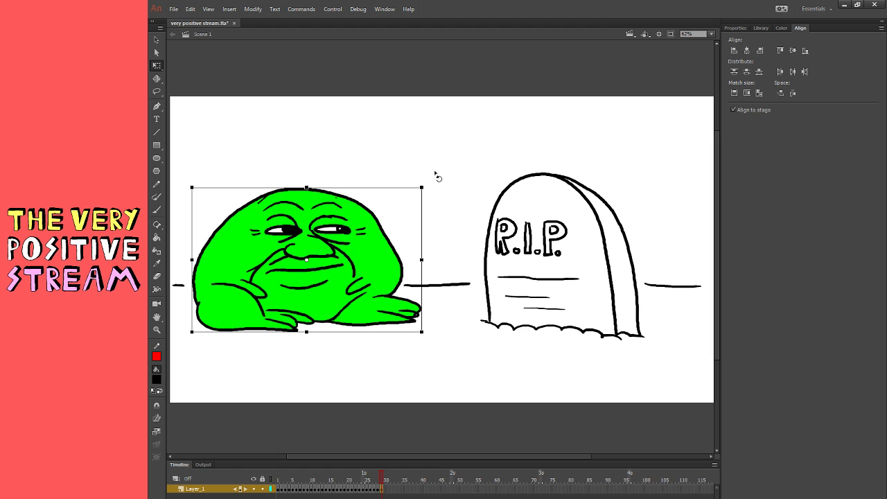
key(ctrl+b)
click(441, 173)
- Draw a rose whose long stem runs across the toad's chest towards the gravestone, and fill its head red
click(157, 210)
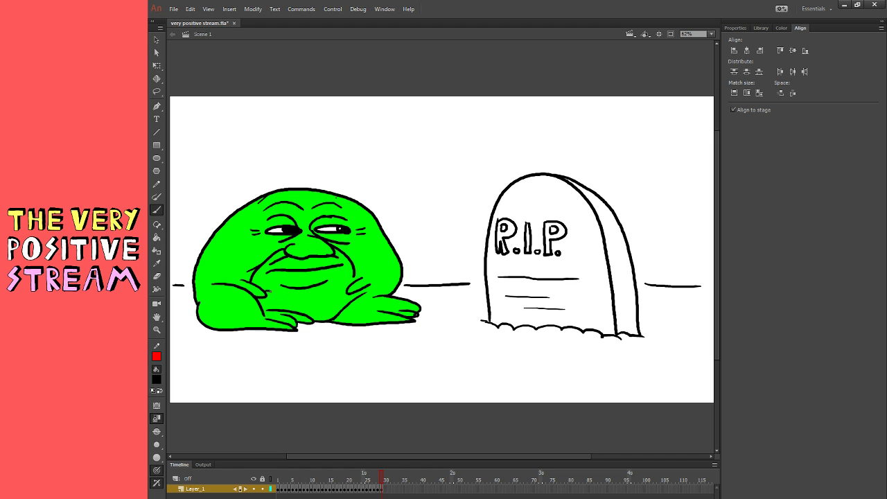
mouse_move(270, 300)
mouse_down()
mouse_move(347, 297)
mouse_move(386, 279)
mouse_move(445, 226)
mouse_move(436, 210)
mouse_move(452, 224)
mouse_move(437, 219)
mouse_up()
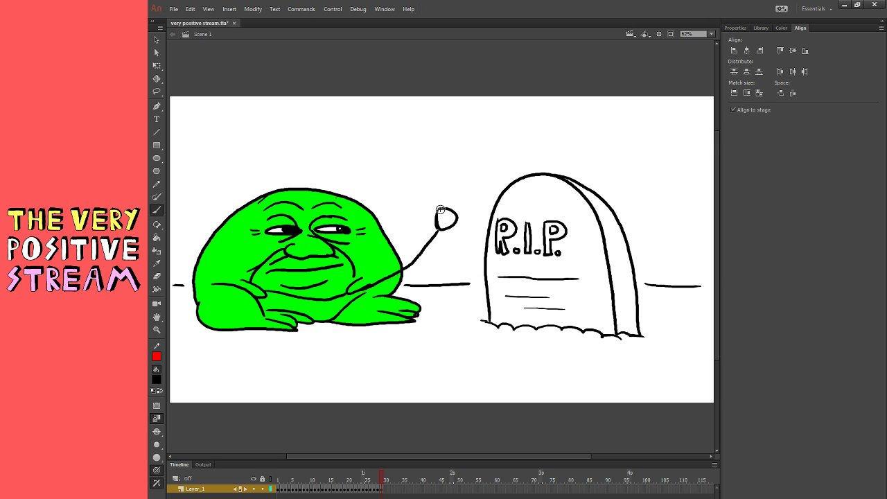
click(156, 237)
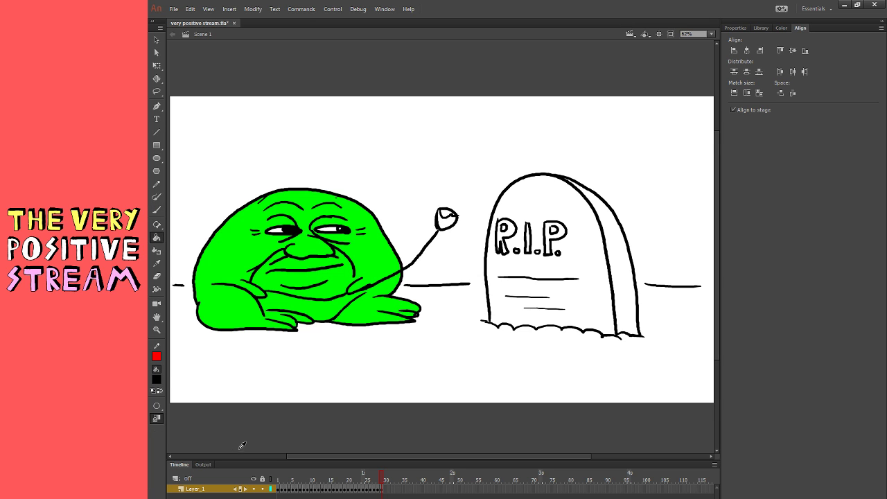
click(447, 219)
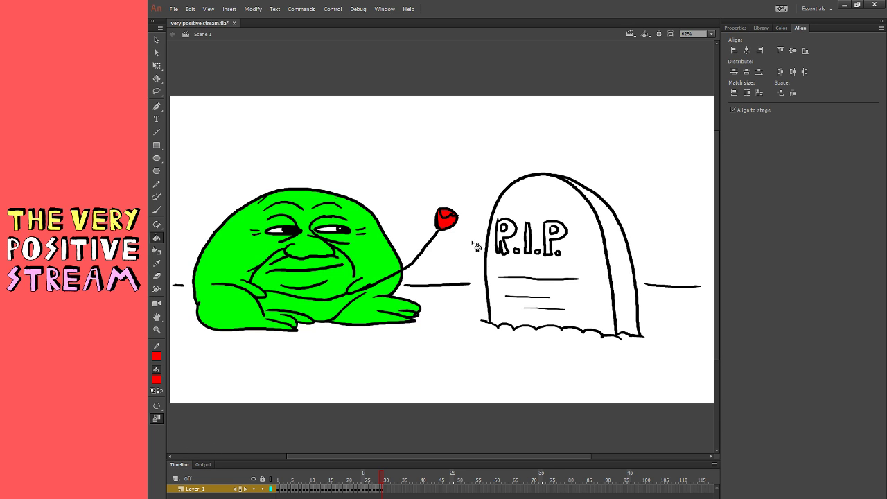
- Add small black thorns along the rose's stem
click(157, 65)
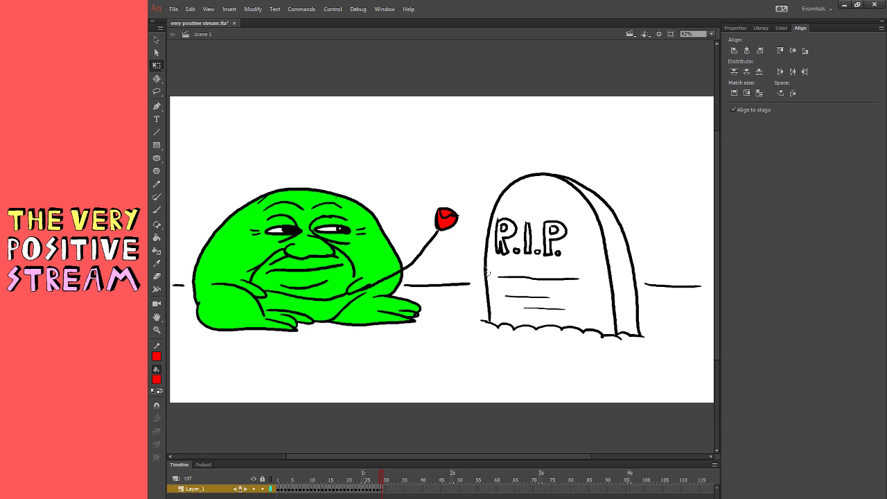
key(b)
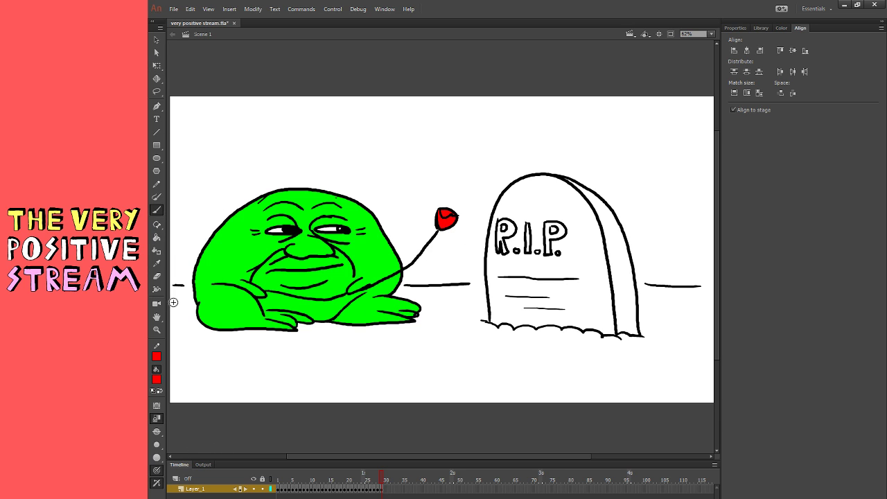
click(191, 409)
drag(371, 285, 328, 303)
- Draw hill contours just above the horizon line between the toad and the gravestone and on their outer sides
drag(415, 276, 467, 274)
drag(176, 276, 183, 276)
drag(646, 273, 704, 278)
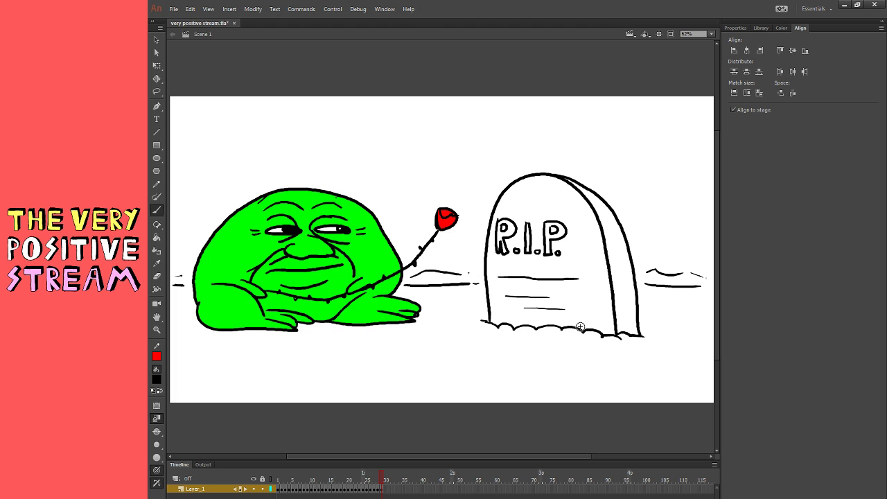
- Move the whole drawing slightly to the right and extend the horizon line to the stage's left edge
click(157, 65)
key(ctrl+a)
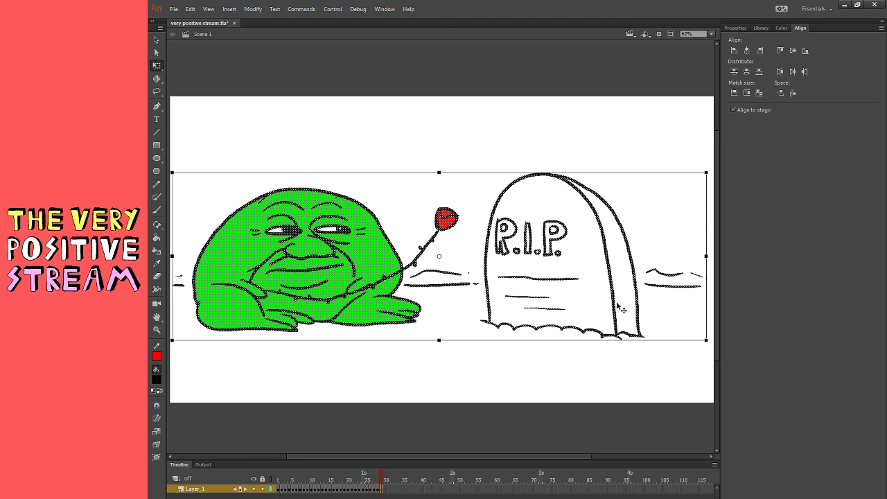
drag(632, 306, 652, 305)
click(595, 361)
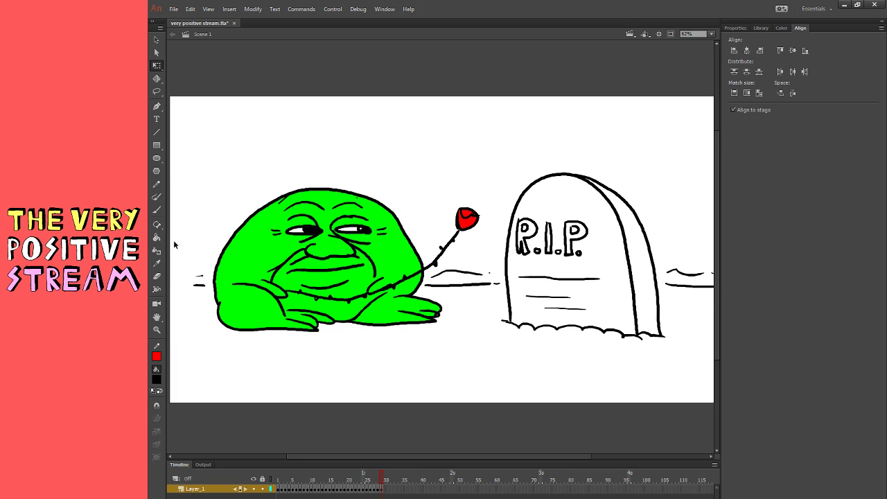
key(b)
drag(174, 286, 197, 284)
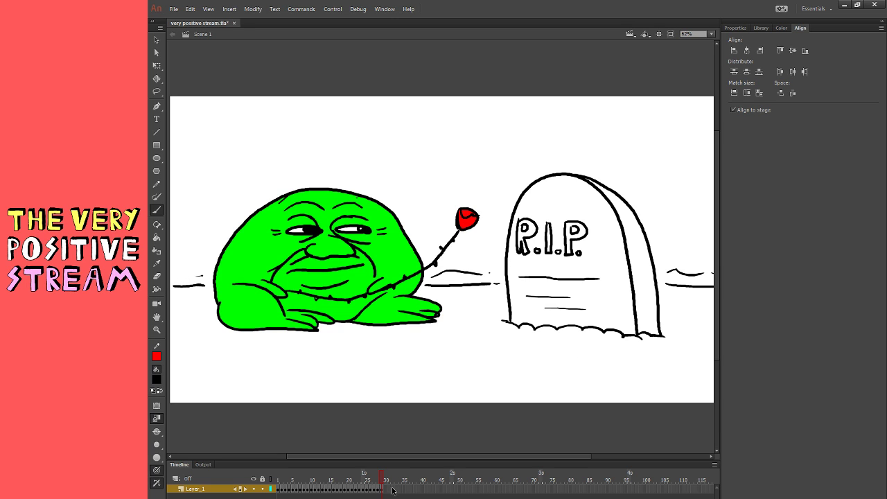
- Advance to the blank frame 30 after comparing it with the toad frame
key(period)
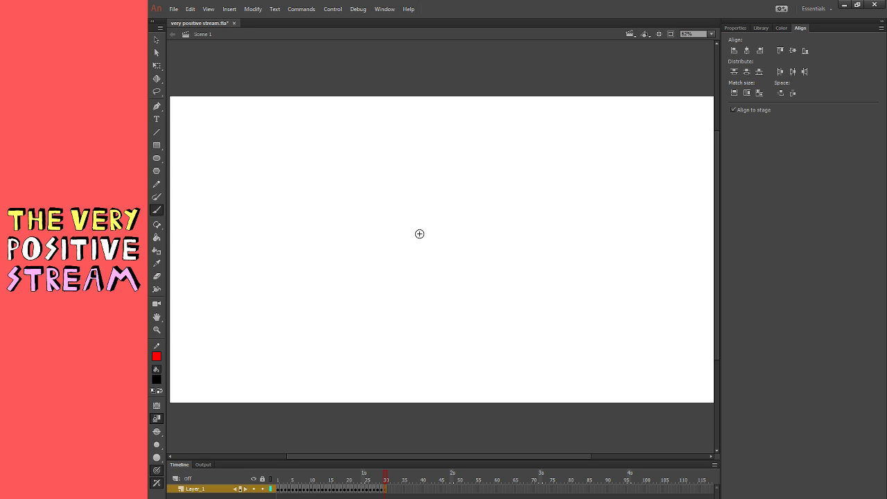
key(comma)
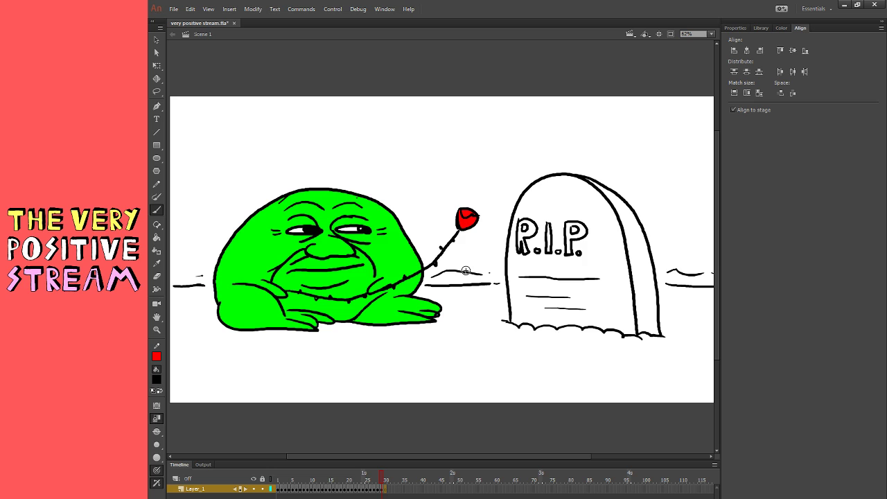
key(period)
drag(360, 243, 407, 311)
key(ctrl+z)
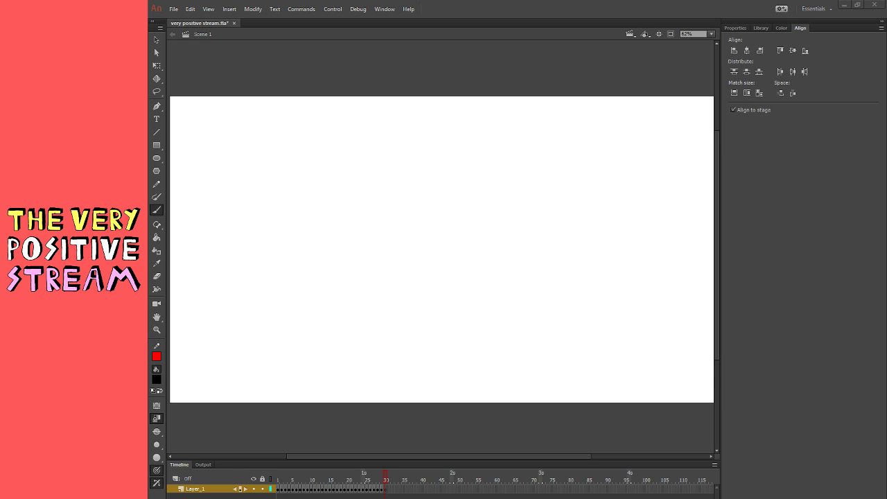
drag(387, 241, 381, 266)
key(ctrl+z)
mouse_move(491, 169)
mouse_down()
mouse_move(408, 198)
mouse_move(491, 279)
mouse_up()
key(ctrl+z)
mouse_move(490, 147)
mouse_down()
mouse_move(416, 250)
mouse_move(447, 266)
mouse_up()
key(ctrl+z)
mouse_move(446, 141)
mouse_down()
mouse_move(395, 216)
mouse_move(452, 283)
mouse_move(529, 222)
mouse_move(471, 139)
mouse_up()
key(ctrl+z)
- Draw a large black egg-shaped outline with two oval eyes and thick arched eyebrows inside it
mouse_move(428, 249)
mouse_down()
mouse_move(525, 271)
mouse_move(541, 222)
mouse_move(524, 166)
mouse_move(496, 141)
mouse_move(464, 139)
mouse_up()
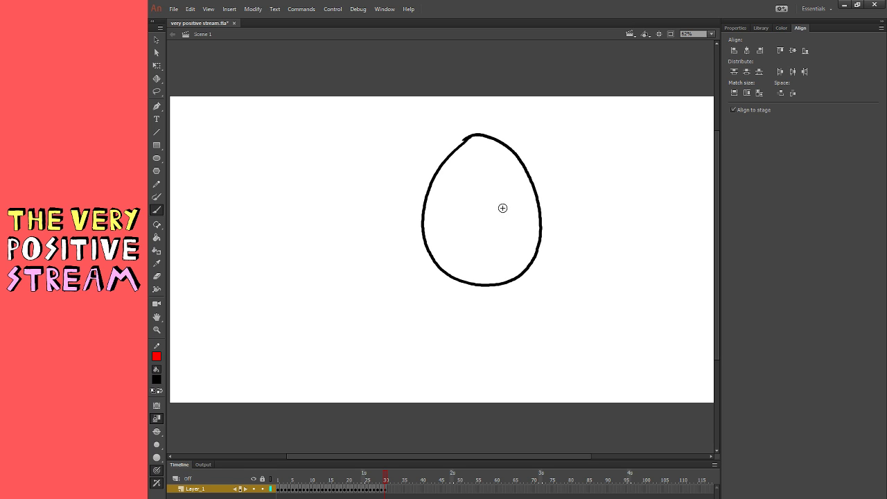
mouse_move(503, 208)
mouse_down()
mouse_move(463, 202)
mouse_move(471, 213)
mouse_move(474, 202)
mouse_move(463, 205)
mouse_move(511, 201)
mouse_move(450, 223)
mouse_up()
key(ctrl+z)
key(ctrl+z)
key(ctrl+z)
key(ctrl+z)
key(ctrl+z)
key(ctrl+z)
key(ctrl+z)
key(ctrl+z)
key(ctrl+z)
key(ctrl+z)
key(ctrl+z)
key(ctrl+z)
key(ctrl+z)
mouse_move(450, 206)
mouse_down()
mouse_move(494, 209)
mouse_move(458, 193)
mouse_move(506, 194)
mouse_up()
key(ctrl+z)
- Erase the rough edge on top of the left eyebrow
key(ctrl+=)
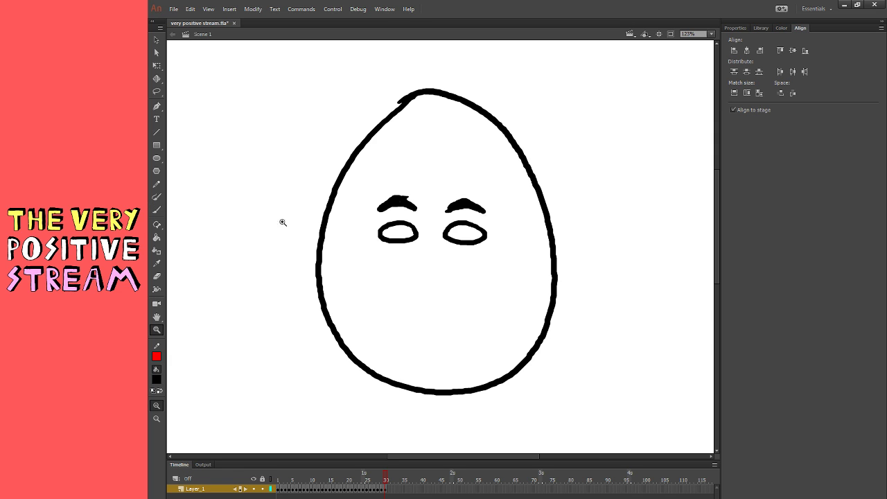
click(157, 276)
key(b)
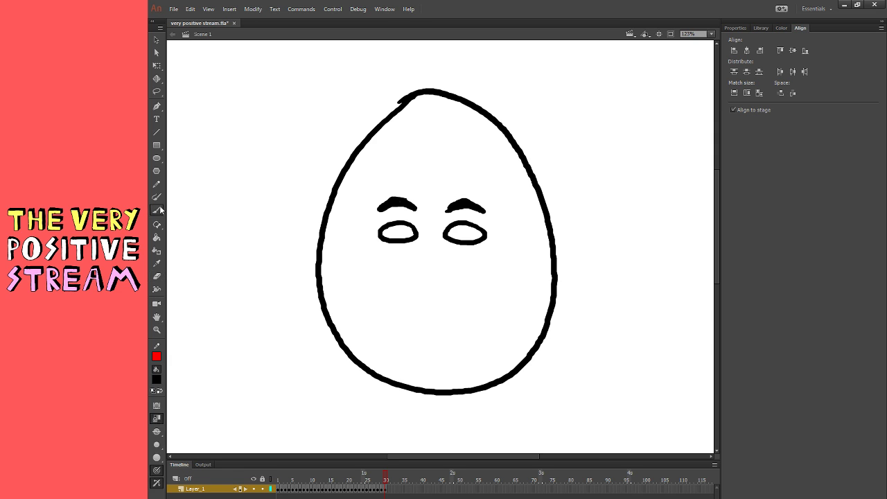
- Draw short wrinkle lines around the left eye and a frown line between the eyebrows
drag(367, 237, 375, 227)
drag(437, 225, 443, 262)
key(ctrl+z)
key(ctrl+z)
- Draw the nose as a small curved tip with a short bridge line beside the right eye
mouse_move(436, 224)
mouse_down()
mouse_move(445, 271)
mouse_move(445, 263)
mouse_move(417, 260)
mouse_up()
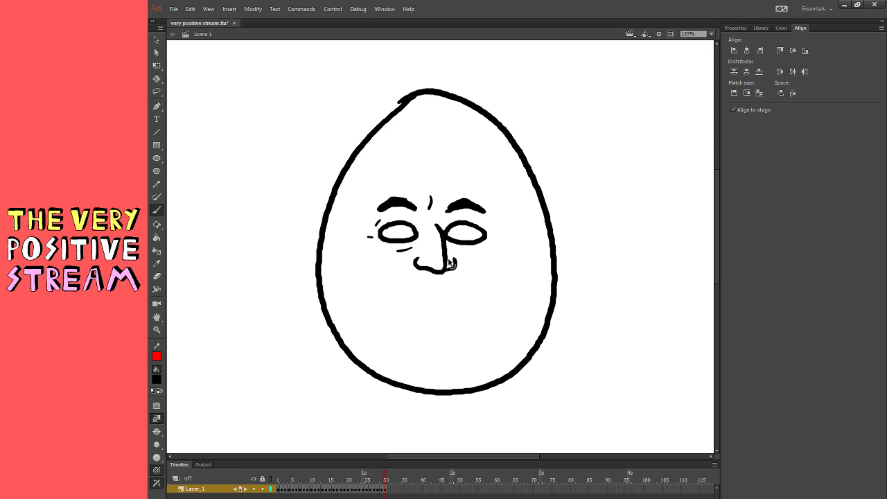
key(ctrl+z)
key(ctrl+z)
key(ctrl+z)
mouse_move(436, 224)
mouse_down()
mouse_move(448, 272)
mouse_move(430, 270)
mouse_move(440, 277)
mouse_move(427, 267)
mouse_move(452, 270)
mouse_up()
key(ctrl+z)
key(ctrl+z)
key(ctrl+z)
key(ctrl+z)
key(ctrl+z)
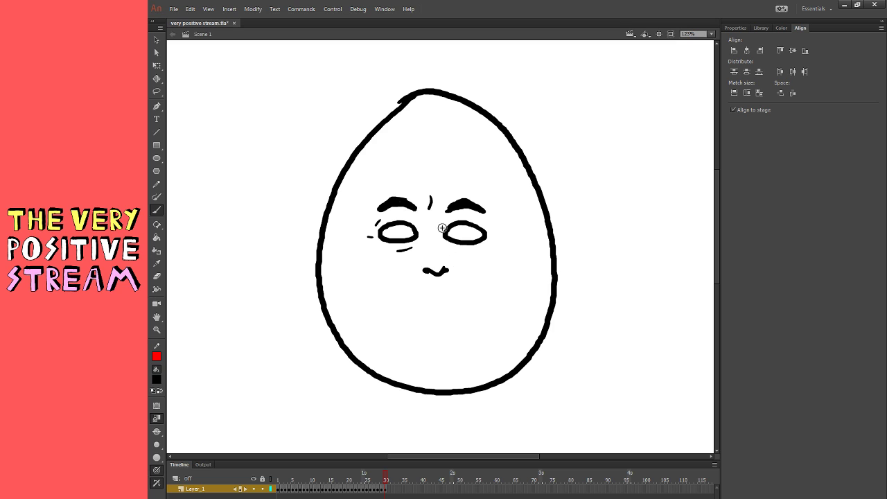
mouse_move(441, 227)
mouse_down()
mouse_move(449, 254)
mouse_move(399, 298)
mouse_up()
- Draw slanted smile folds on both sides of the nose and a closed mouth with lip lines between them
drag(457, 267, 473, 306)
key(ctrl+z)
key(ctrl+z)
drag(414, 268, 403, 308)
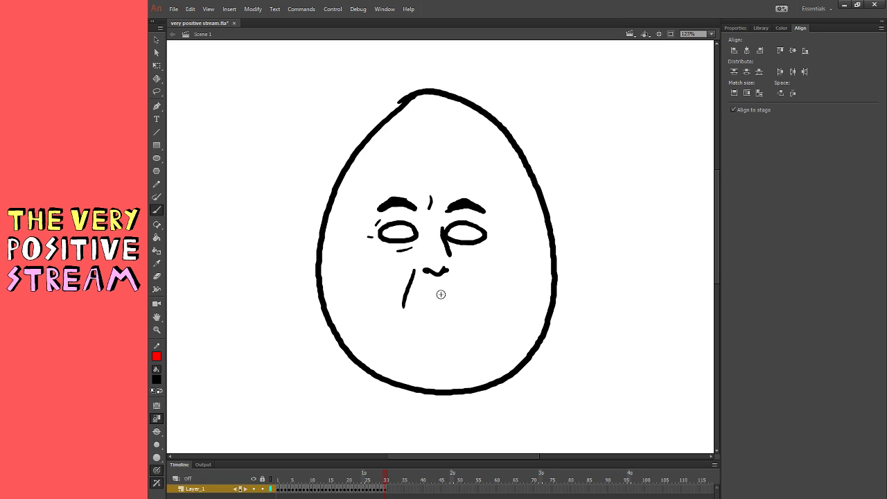
drag(457, 267, 476, 313)
mouse_move(411, 303)
mouse_down()
mouse_move(465, 298)
mouse_move(457, 311)
mouse_move(434, 288)
mouse_up()
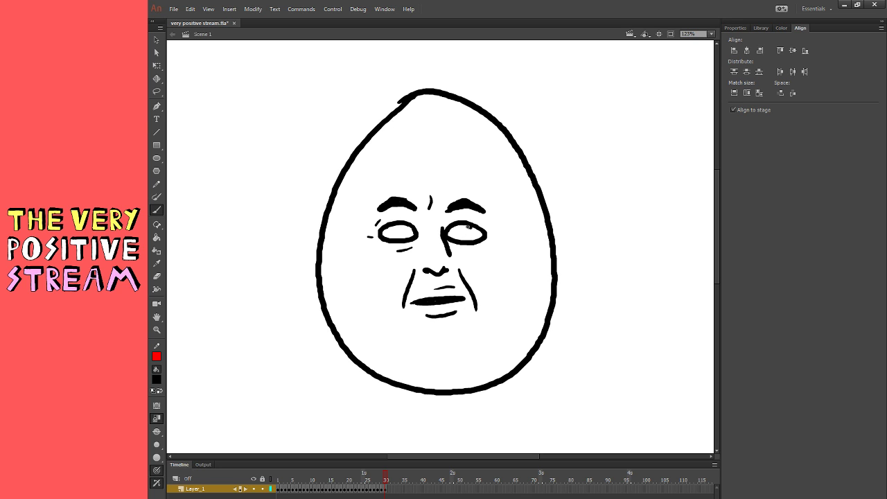
- Add irises and dark pupils looking right to both eyes, and a short crease on each cheek
drag(474, 231, 475, 235)
mouse_move(402, 226)
mouse_down()
mouse_move(402, 240)
mouse_move(409, 234)
mouse_up()
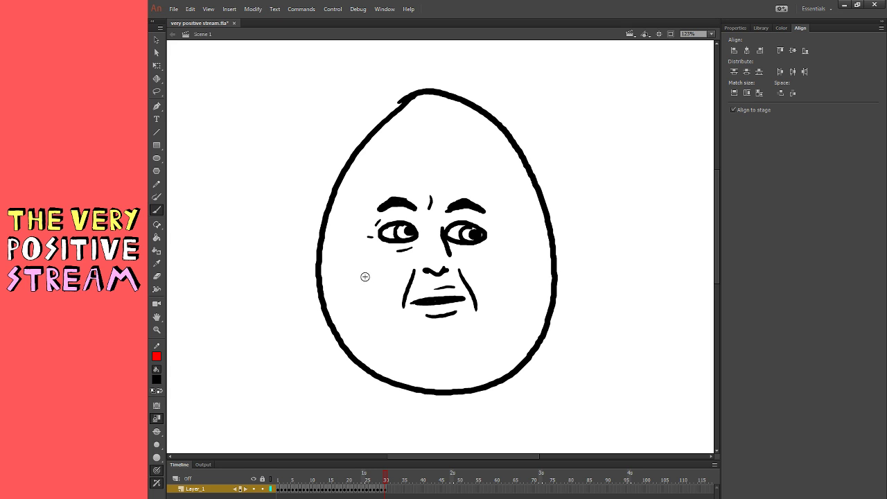
drag(365, 276, 375, 283)
drag(498, 276, 493, 281)
- Dot black stubble over the chin, jaw, upper lip and lower cheeks
drag(424, 337, 449, 346)
click(428, 341)
click(429, 352)
click(441, 354)
click(431, 348)
click(432, 364)
click(444, 361)
click(456, 355)
click(420, 340)
click(409, 345)
click(402, 344)
drag(413, 282, 401, 299)
click(452, 281)
click(458, 281)
drag(471, 282, 480, 308)
click(446, 333)
click(447, 322)
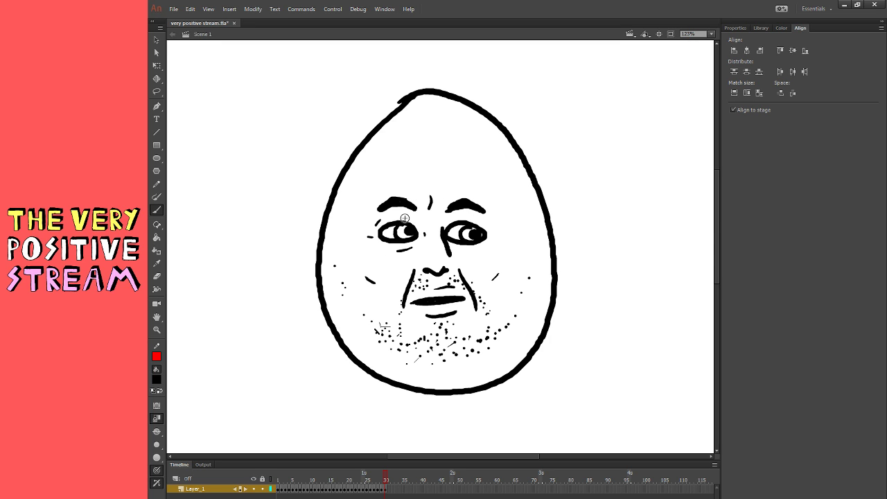
- Erase the overlapping line end at the top of the egg's outline
click(158, 275)
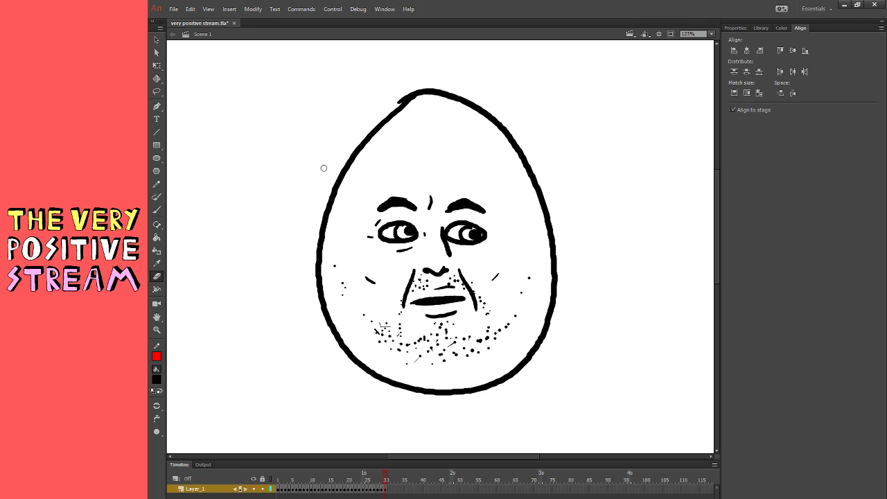
drag(394, 104, 425, 91)
- Draw an outlined letter M on the egg's forehead
click(158, 209)
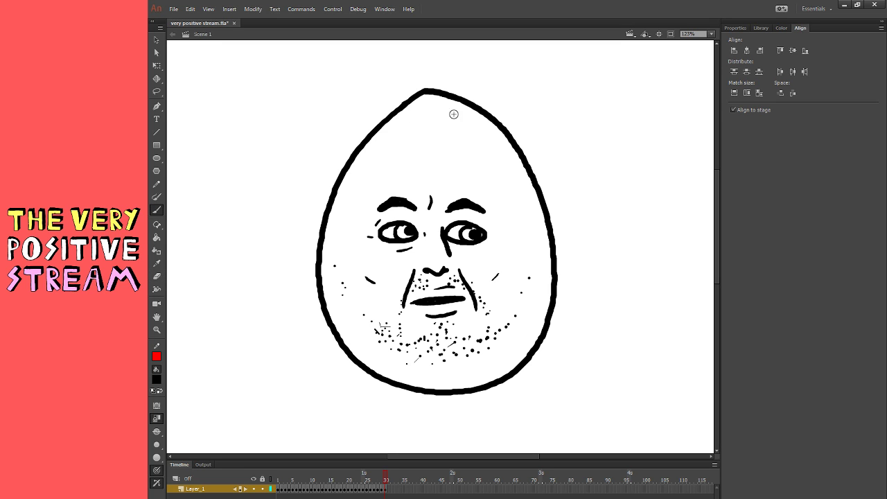
mouse_move(408, 173)
mouse_down()
mouse_move(417, 125)
mouse_move(462, 167)
mouse_up()
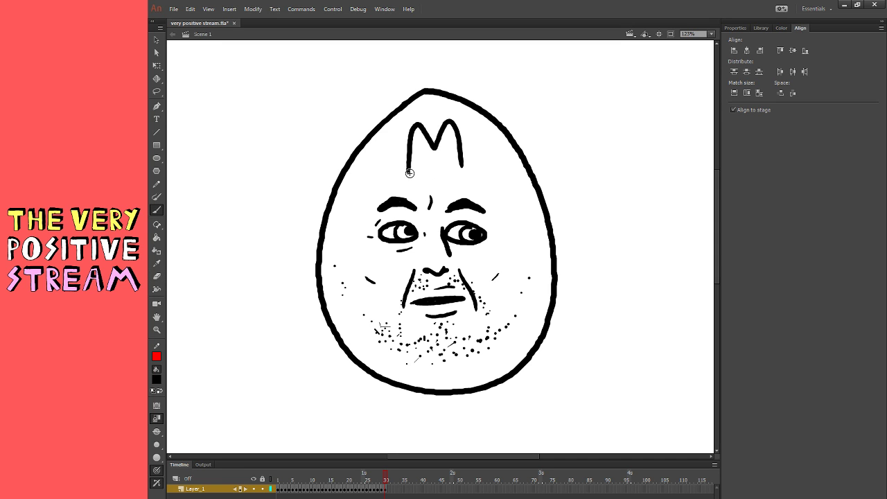
mouse_move(408, 175)
mouse_down()
mouse_move(422, 150)
mouse_move(461, 166)
mouse_up()
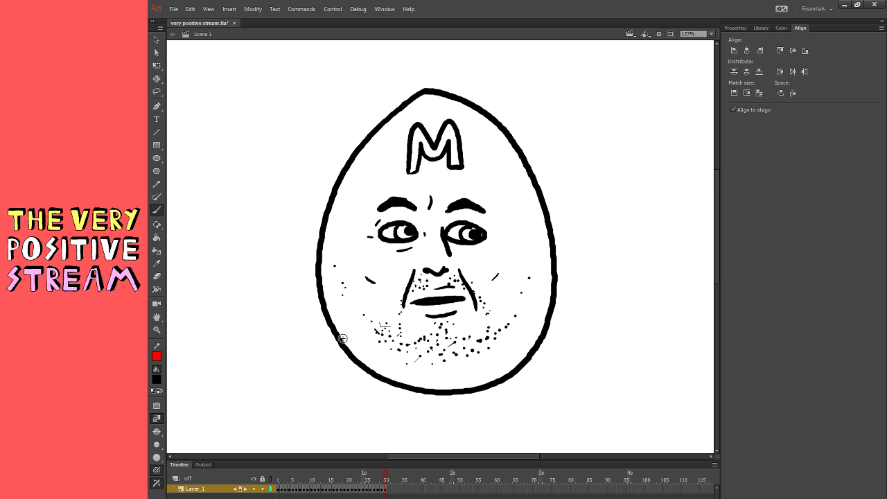
drag(458, 292, 454, 255)
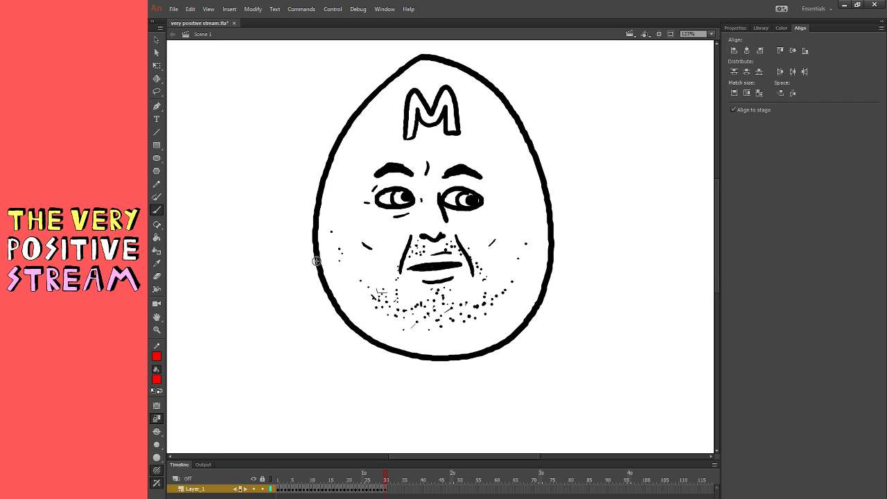
drag(319, 251, 323, 296)
key(ctrl+z)
mouse_move(321, 247)
mouse_down()
mouse_move(294, 269)
mouse_move(331, 280)
mouse_move(310, 269)
mouse_up()
key(ctrl+z)
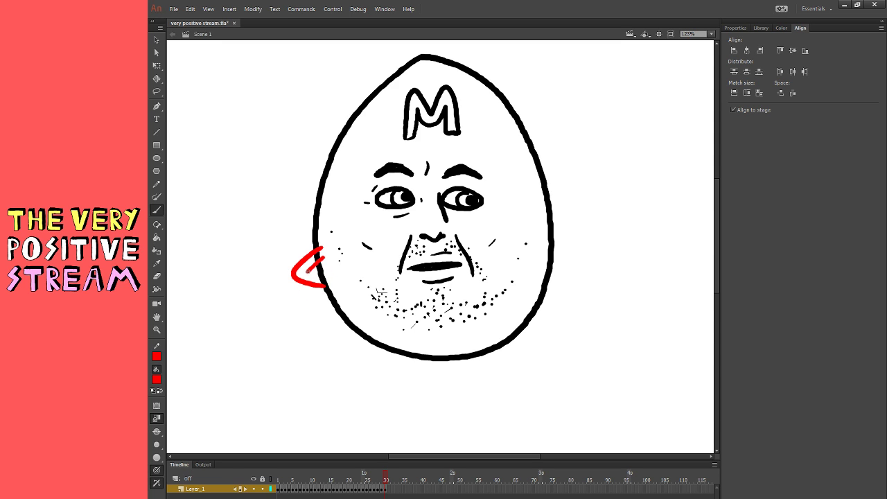
key(ctrl+z)
drag(319, 238, 307, 268)
key(ctrl+z)
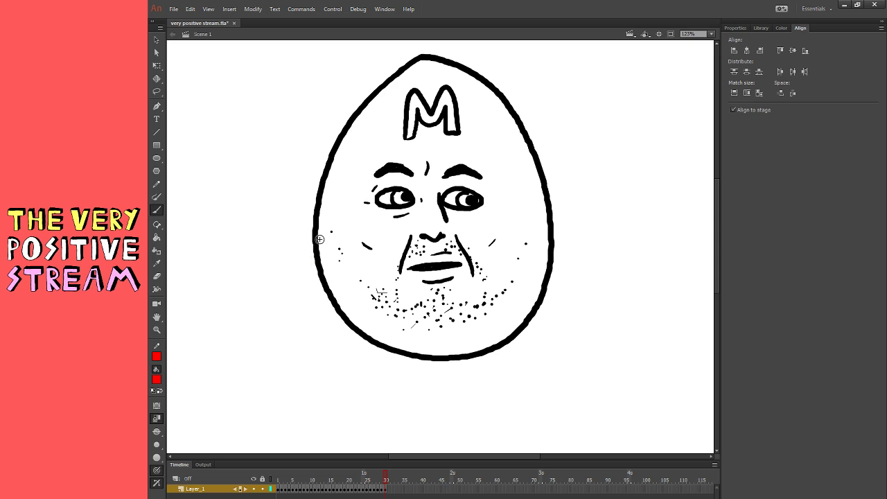
- Draw both edges of an arm hanging down from the egg's left side in red
mouse_move(318, 238)
mouse_down()
mouse_move(303, 285)
mouse_move(321, 302)
mouse_up()
key(ctrl+z)
mouse_move(327, 271)
mouse_down()
mouse_move(319, 299)
mouse_move(299, 299)
mouse_move(302, 316)
mouse_up()
key(ctrl+z)
mouse_move(305, 284)
mouse_down()
mouse_move(300, 308)
mouse_move(320, 323)
mouse_up()
key(ctrl+z)
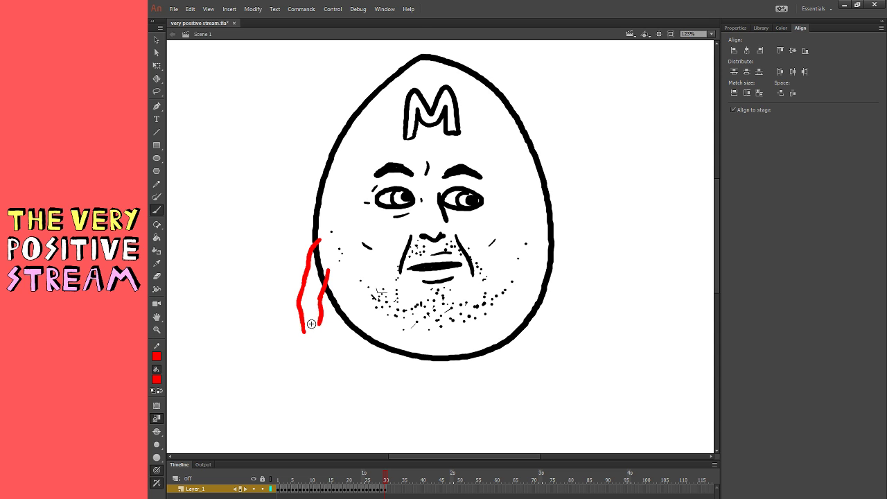
key(ctrl+z)
key(ctrl+z)
mouse_move(320, 298)
mouse_down()
mouse_move(320, 320)
mouse_move(307, 327)
mouse_up()
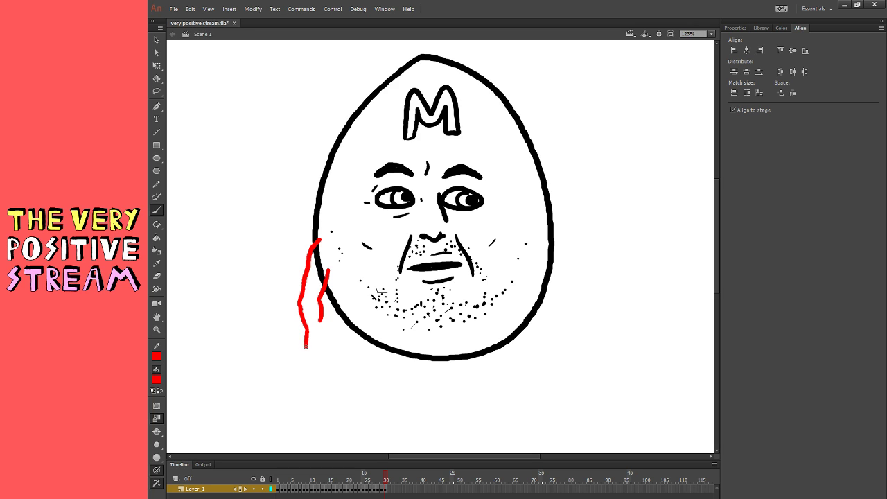
- Draw a red hand with fingers and a thumb at the end of the arm
key(ctrl+z)
mouse_move(307, 328)
mouse_down()
mouse_move(305, 349)
mouse_move(326, 338)
mouse_move(328, 347)
mouse_move(323, 332)
mouse_move(303, 342)
mouse_move(304, 363)
mouse_move(321, 370)
mouse_move(315, 362)
mouse_up()
key(ctrl+z)
key(ctrl+z)
key(ctrl+z)
key(ctrl+z)
key(ctrl+z)
key(ctrl+z)
key(ctrl+z)
key(ctrl+z)
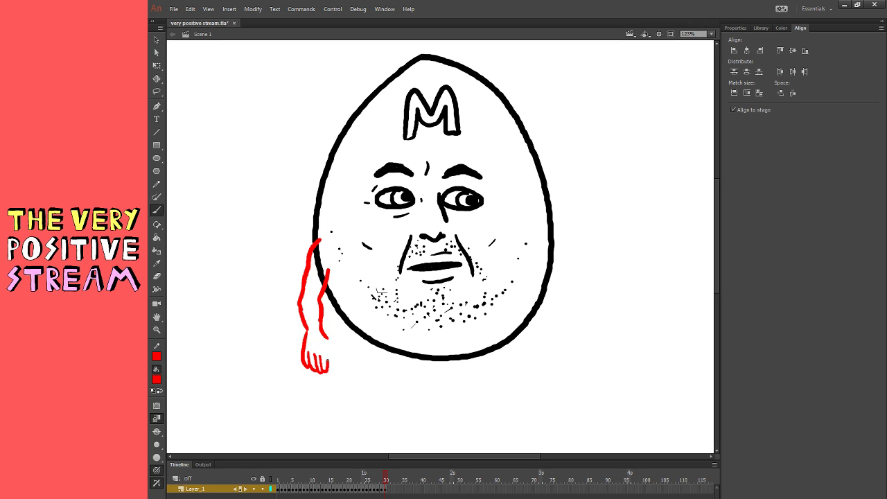
key(ctrl+z)
drag(336, 348, 325, 337)
key(ctrl+z)
- Draw a red leg with a toed foot below the left part of the egg
drag(369, 340, 375, 382)
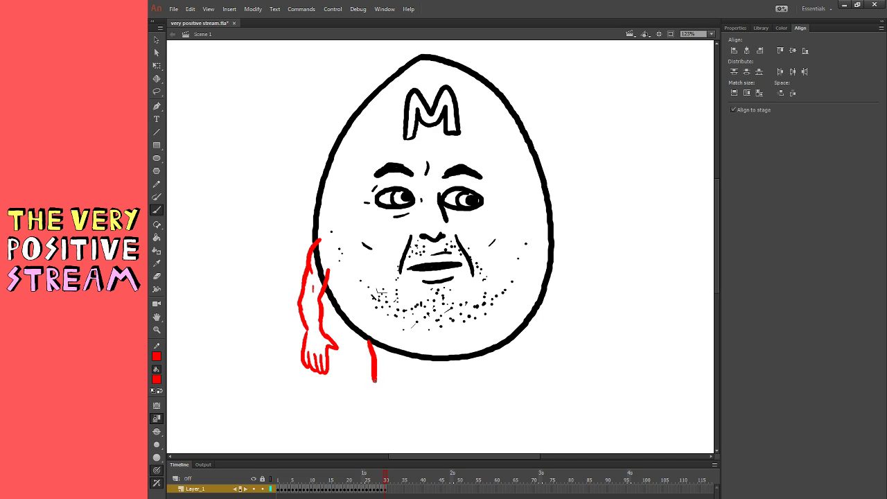
mouse_move(396, 352)
mouse_down()
mouse_move(395, 386)
mouse_move(374, 403)
mouse_move(390, 411)
mouse_move(398, 396)
mouse_move(420, 405)
mouse_move(399, 414)
mouse_move(421, 412)
mouse_up()
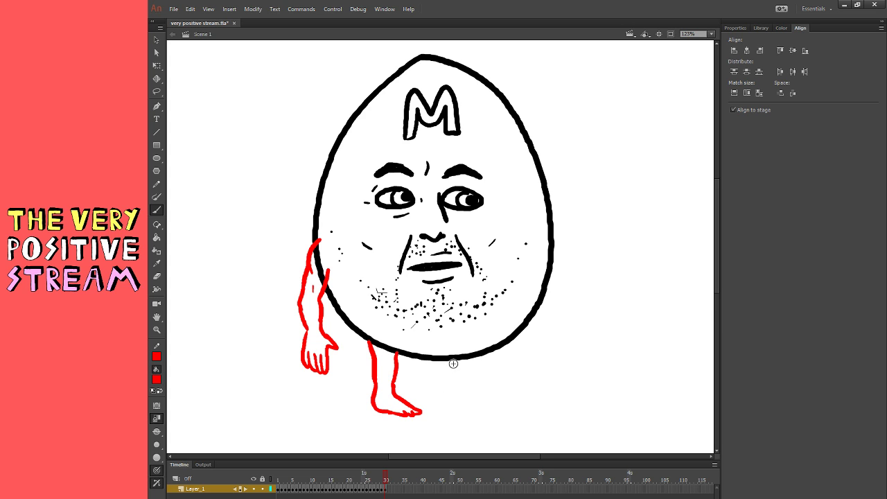
- Draw a second red leg with a toed foot below the egg and add ankle and knee creases to both legs
mouse_move(454, 361)
mouse_down()
mouse_move(477, 367)
mouse_move(472, 392)
mouse_move(452, 382)
mouse_move(450, 407)
mouse_move(483, 419)
mouse_move(451, 411)
mouse_move(505, 417)
mouse_up()
key(ctrl+z)
key(ctrl+z)
key(ctrl+z)
key(ctrl+z)
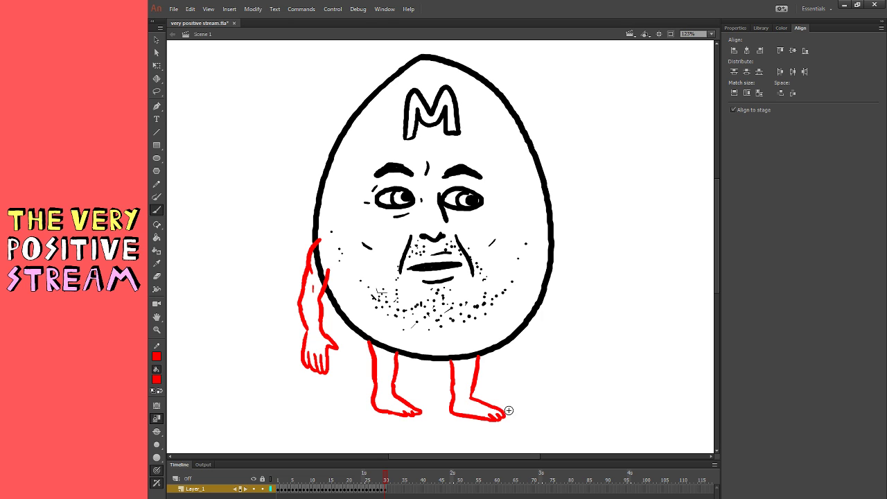
drag(381, 394, 382, 398)
drag(458, 399, 458, 402)
drag(387, 363, 394, 361)
click(391, 365)
- Draw both edges of an arm hanging down from the egg's right side in red
mouse_move(550, 247)
mouse_down()
mouse_move(563, 266)
mouse_move(554, 303)
mouse_up()
key(ctrl+z)
drag(554, 244, 574, 294)
key(ctrl+z)
drag(553, 242, 572, 298)
key(ctrl+z)
drag(554, 239, 578, 287)
key(ctrl+z)
mouse_move(553, 238)
mouse_down()
mouse_move(572, 299)
mouse_move(554, 316)
mouse_move(552, 337)
mouse_up()
key(ctrl+z)
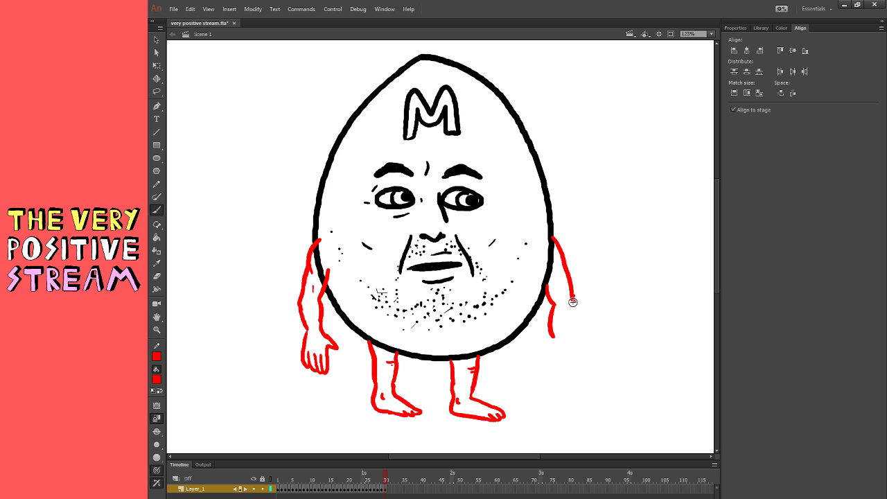
drag(575, 302, 570, 339)
key(ctrl+z)
drag(573, 299, 570, 344)
- Draw a red hand with thumb and fingers on the egg's right arm, rework its wrist edge and add arm creases
drag(552, 339, 556, 333)
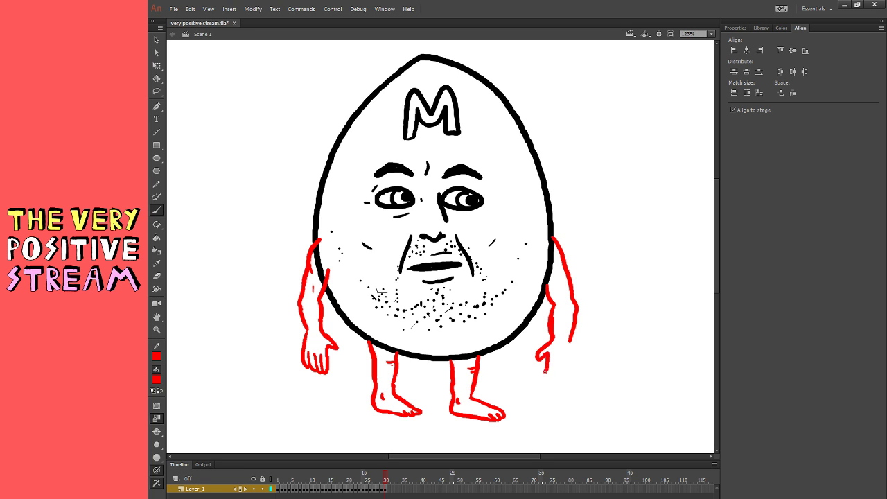
key(ctrl+z)
drag(545, 375, 561, 365)
mouse_move(562, 367)
mouse_down()
mouse_move(558, 375)
mouse_move(568, 358)
mouse_up()
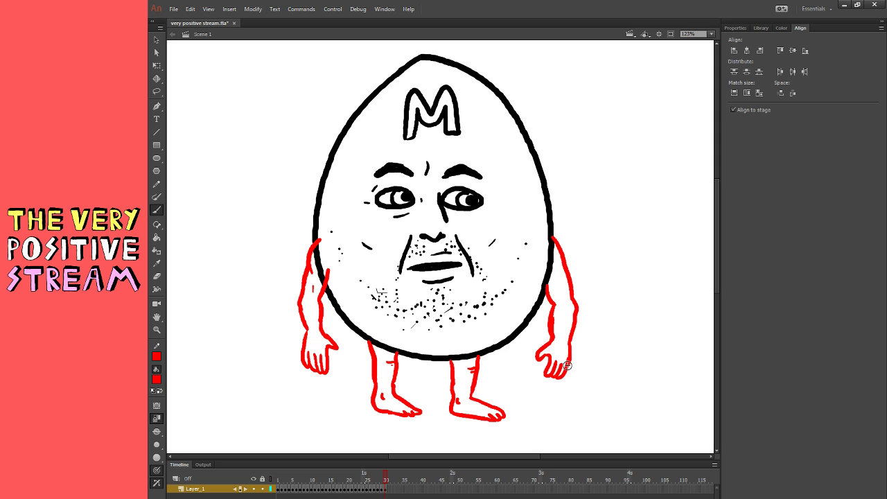
click(157, 277)
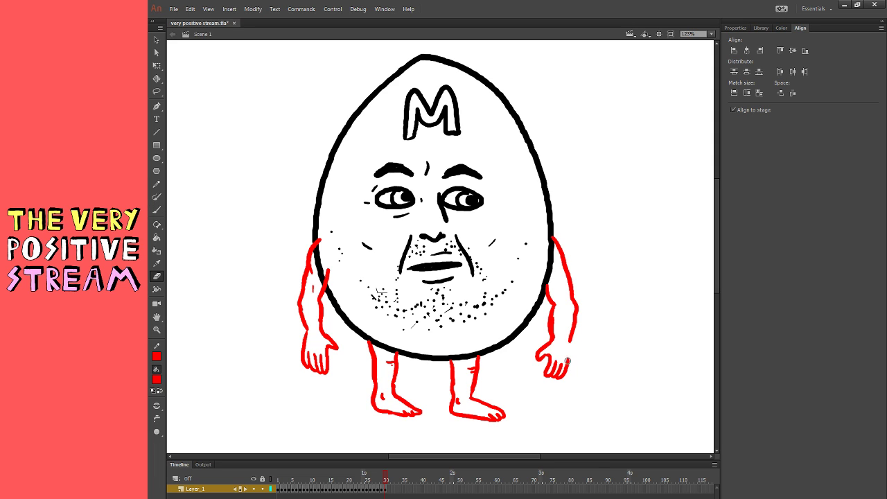
key(b)
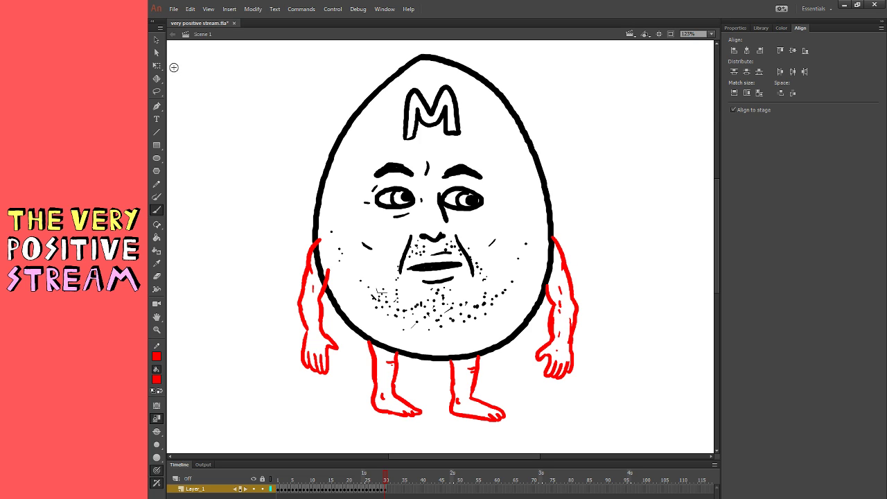
- Delete the piece of egg outline that crosses the top of the left arm
click(156, 39)
click(321, 270)
key(Delete)
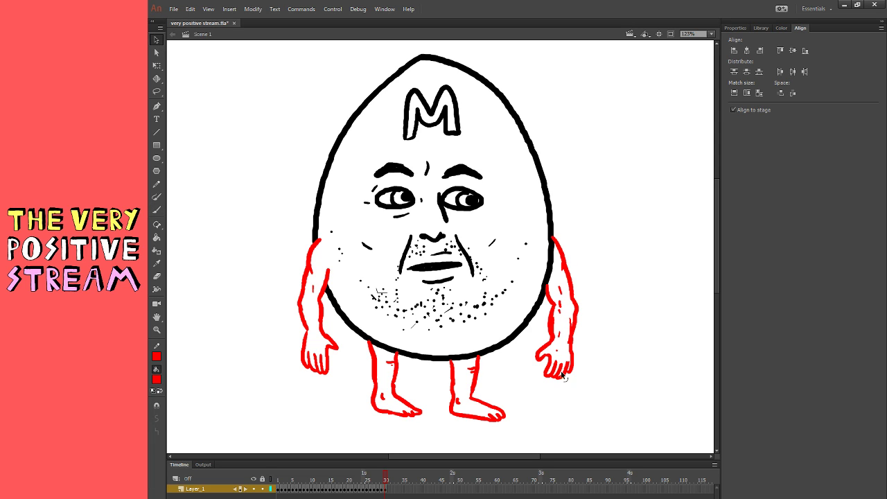
- Erase the toe lines on both feet and draw a red sock line across each ankle
key(b)
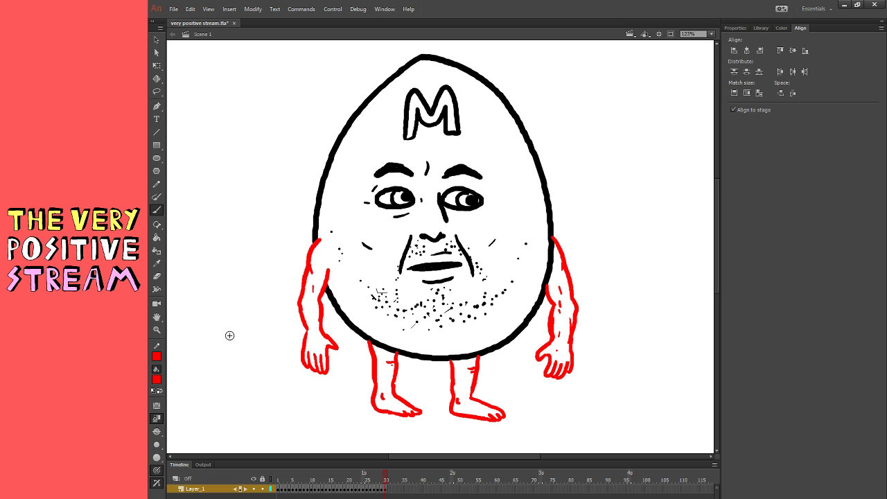
key(e)
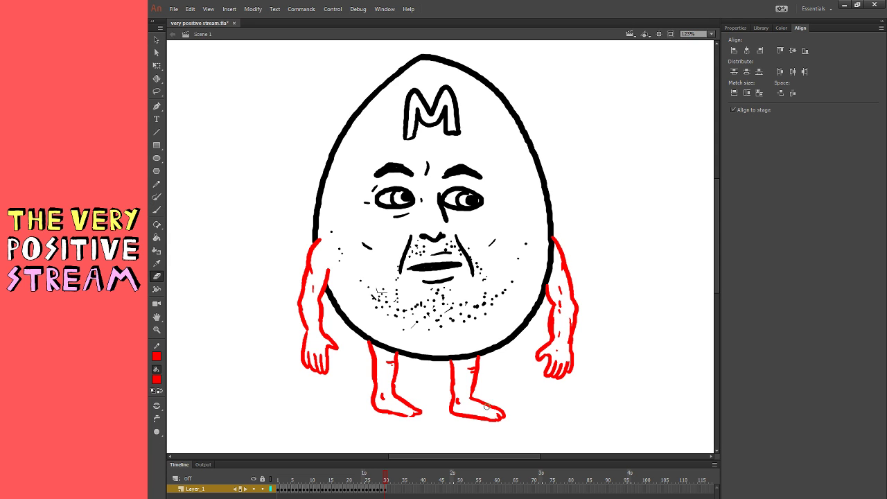
key(b)
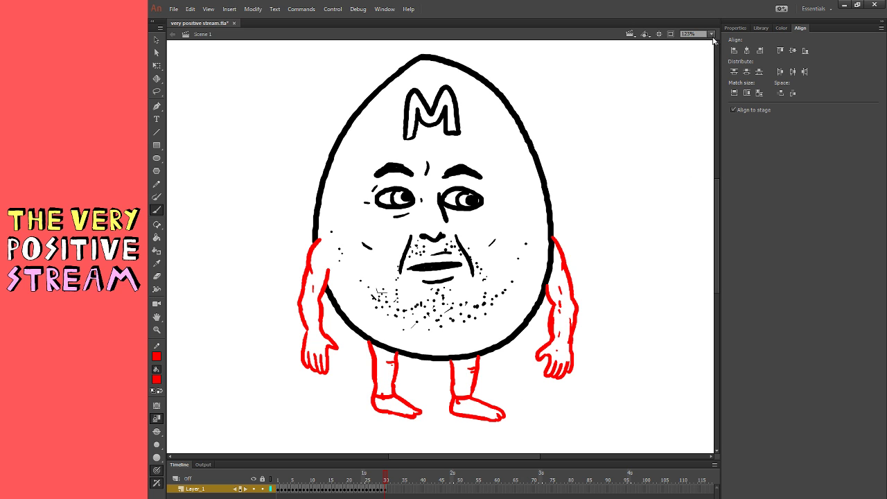
- Recolour the whole character's linework black and enlarge it in the left half of the stage
key(ctrl+minus)
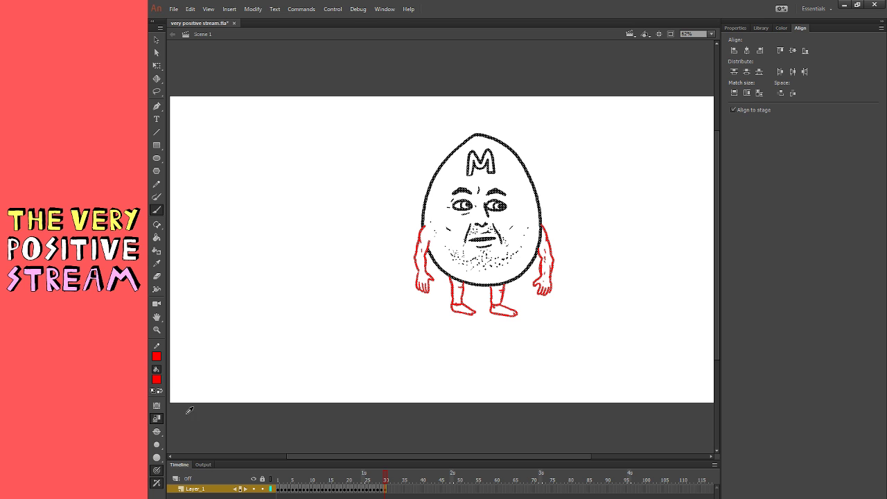
click(186, 395)
click(157, 65)
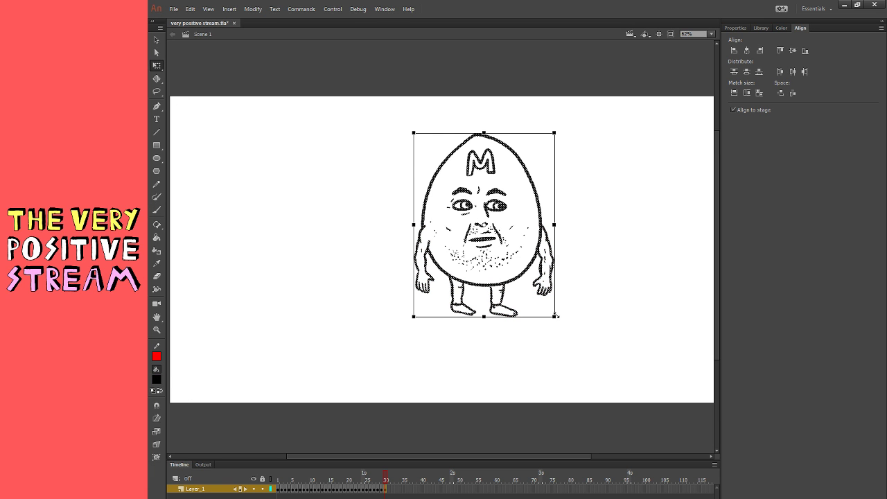
drag(555, 316, 578, 349)
drag(484, 318, 354, 357)
click(348, 410)
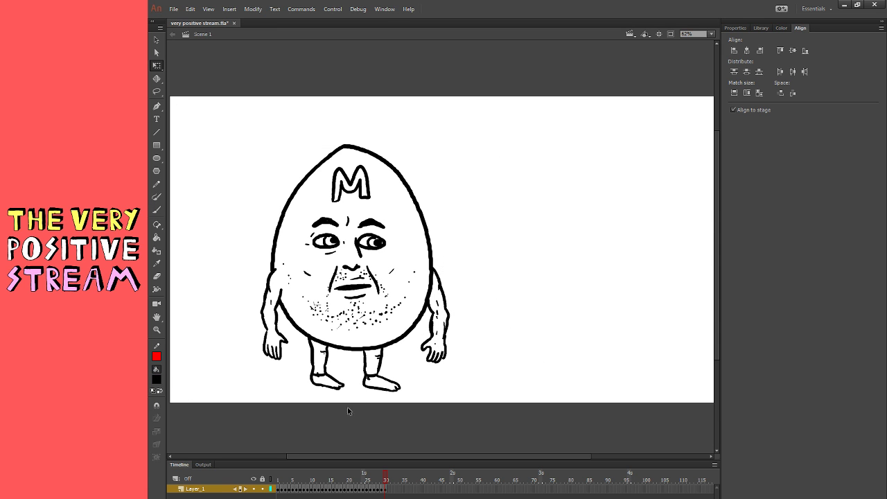
drag(348, 410, 412, 355)
click(214, 282)
- Fill the egg's body and both arms with light red, leaving the M and eyes white
key(k)
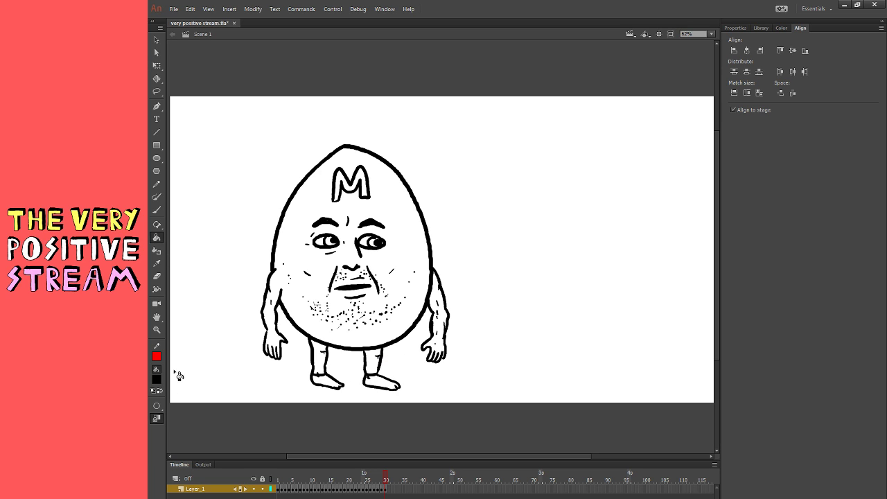
click(376, 341)
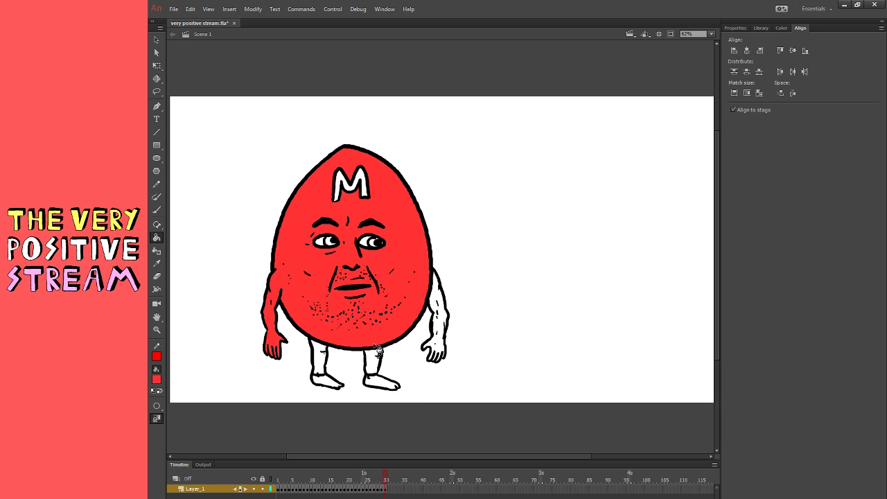
click(437, 304)
click(440, 306)
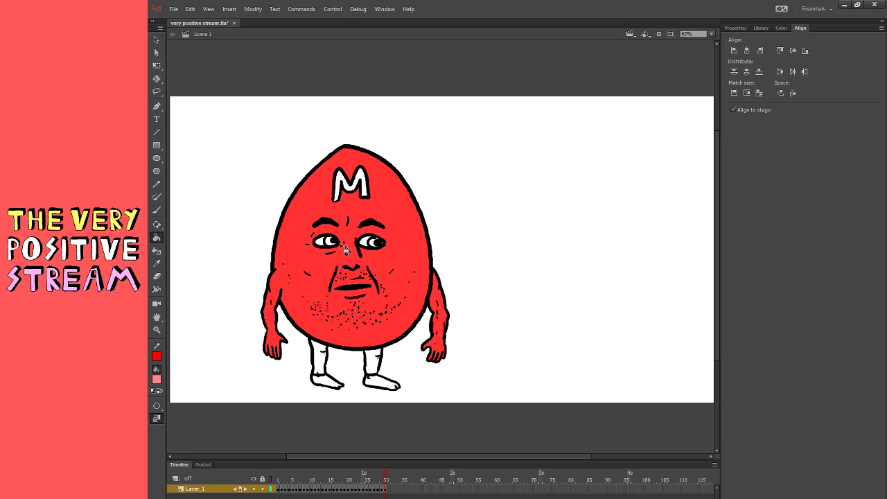
- Fill both irises with pink and both legs with the body's light red, leaving the feet white
click(329, 242)
click(374, 243)
click(193, 435)
click(156, 263)
click(328, 332)
click(321, 360)
click(373, 371)
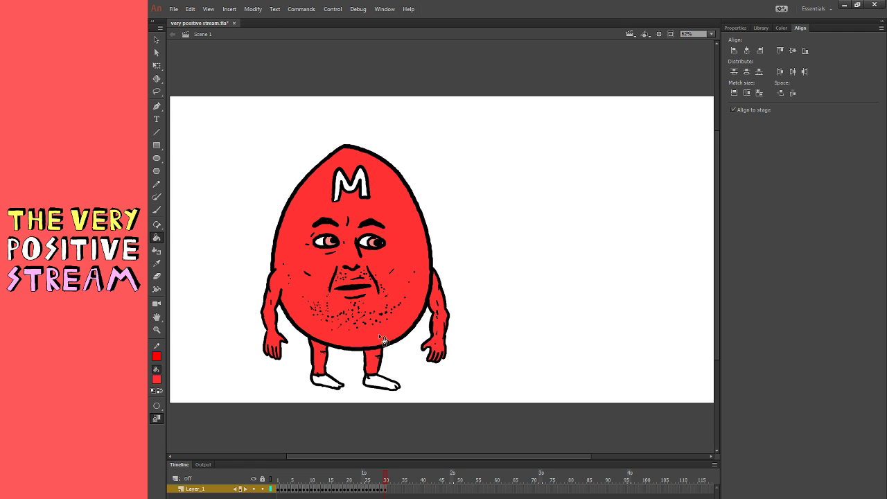
- Move the whole egg character towards the left edge of the stage
click(156, 66)
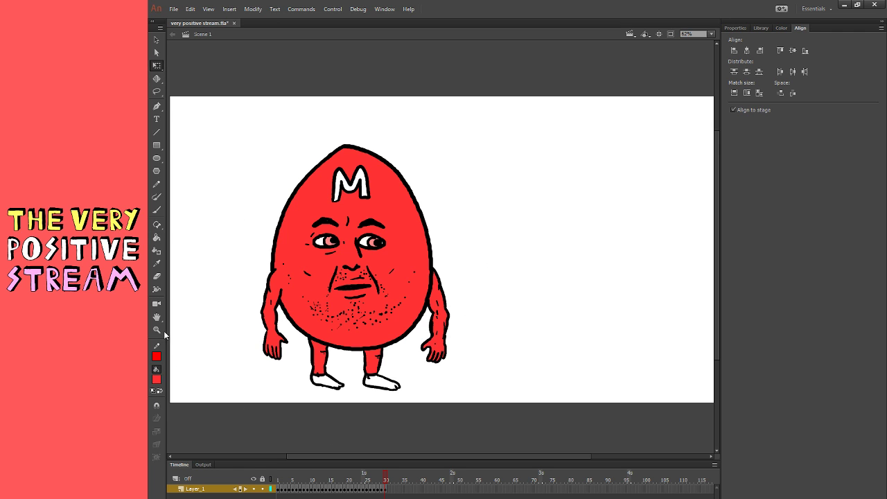
key(ctrl+a)
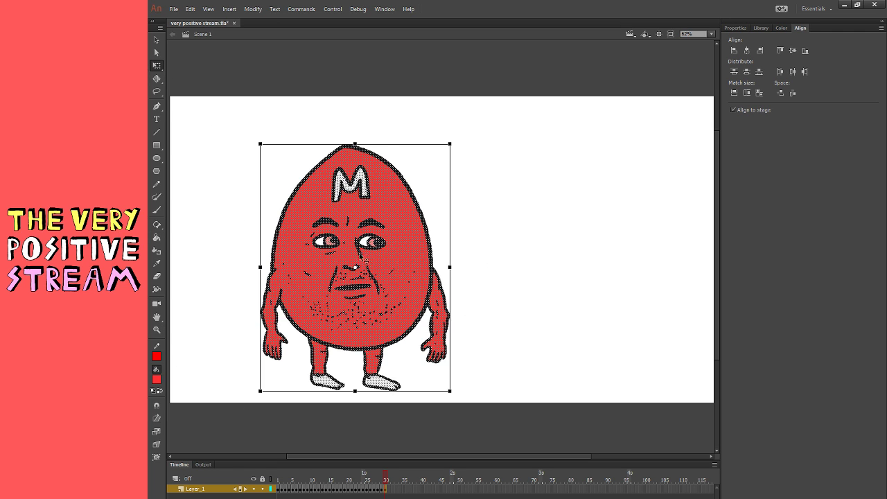
drag(359, 253, 294, 240)
click(381, 314)
key(b)
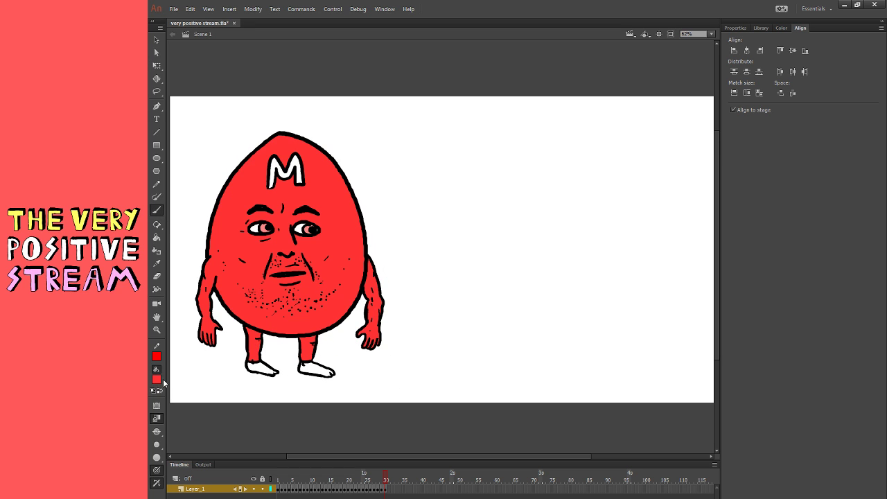
- Move the whole egg character to the middle of the stage
click(189, 403)
key(q)
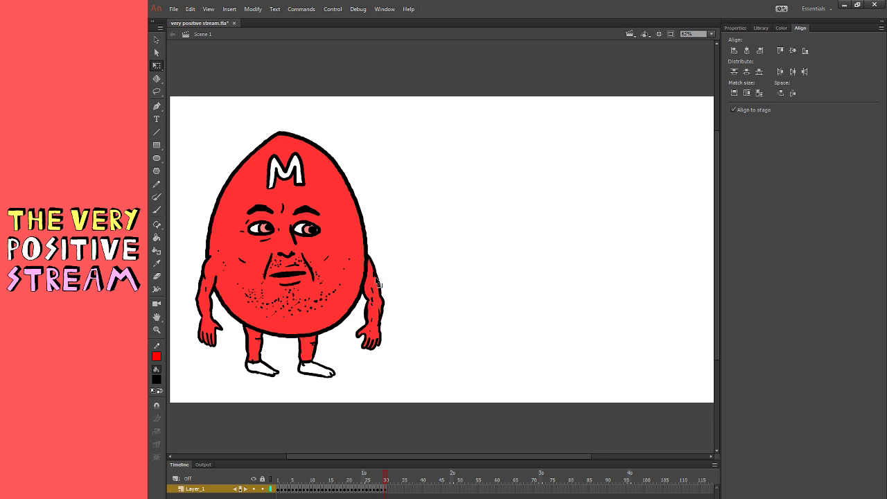
key(ctrl+a)
drag(352, 282, 496, 265)
click(547, 268)
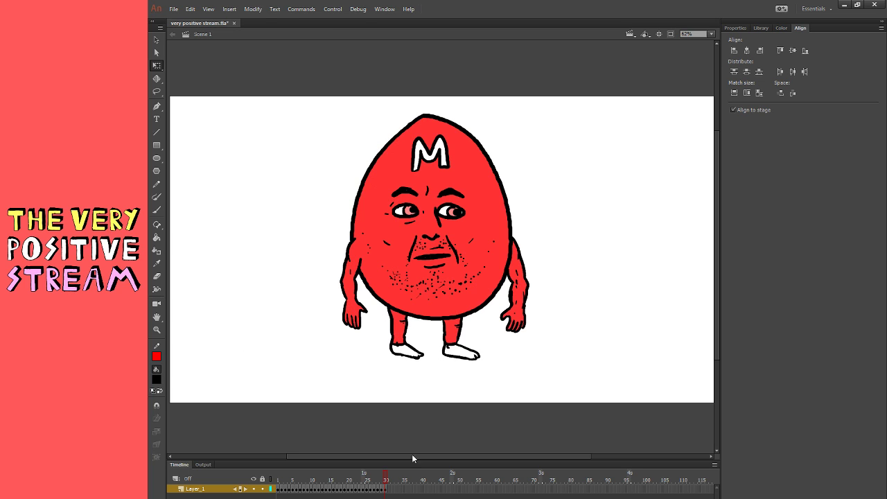
- Start frame 31 with an empty stage by deleting the copied egg character
key(ctrl+a)
key(Delete)
click(158, 210)
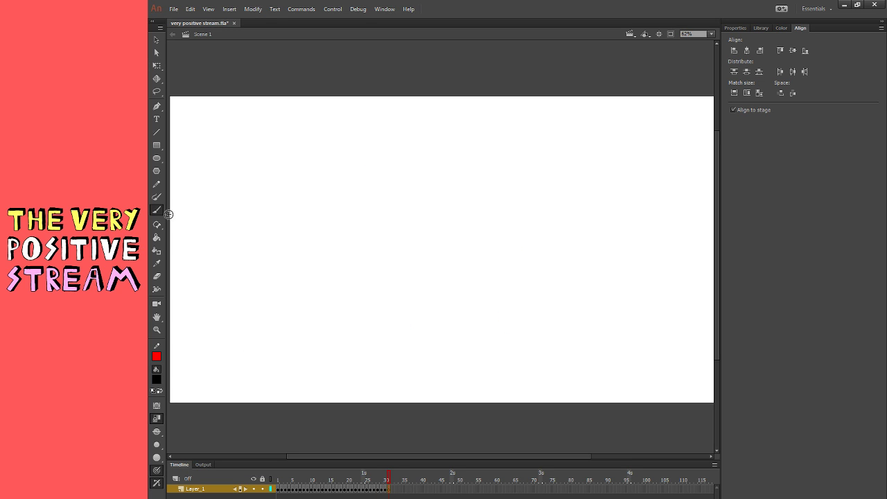
- Draw a tall round-topped body in black with a raised bent leg on its left side
click(158, 445)
drag(437, 220, 456, 298)
key(ctrl+z)
drag(398, 199, 405, 241)
key(ctrl+z)
drag(447, 248, 459, 266)
key(ctrl+z)
drag(389, 276, 402, 312)
key(ctrl+z)
mouse_move(452, 301)
mouse_down()
mouse_move(459, 232)
mouse_move(452, 190)
mouse_move(414, 170)
mouse_move(401, 268)
mouse_move(363, 274)
mouse_move(356, 306)
mouse_move(377, 319)
mouse_move(378, 291)
mouse_move(424, 282)
mouse_move(445, 262)
mouse_move(433, 273)
mouse_move(432, 338)
mouse_up()
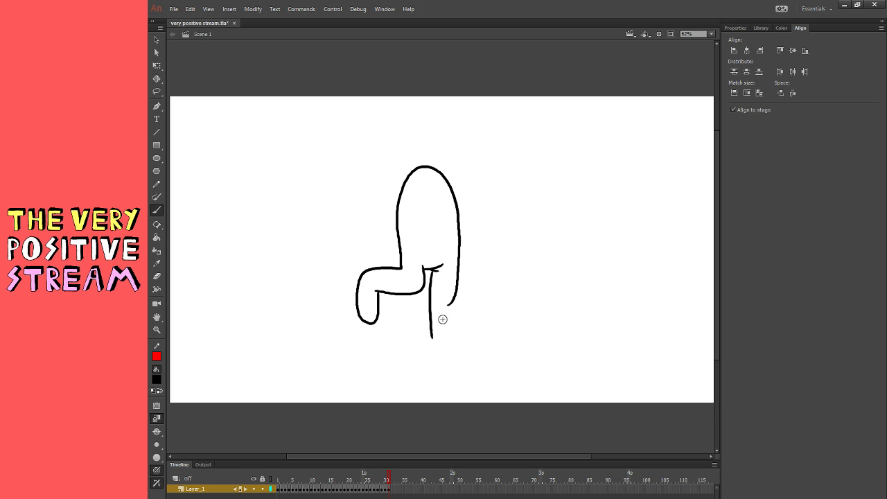
- Complete the standing leg with a creased knee and a long pointed foot extending to the right
mouse_move(455, 298)
mouse_down()
mouse_move(445, 338)
mouse_move(491, 357)
mouse_up()
drag(446, 337, 499, 344)
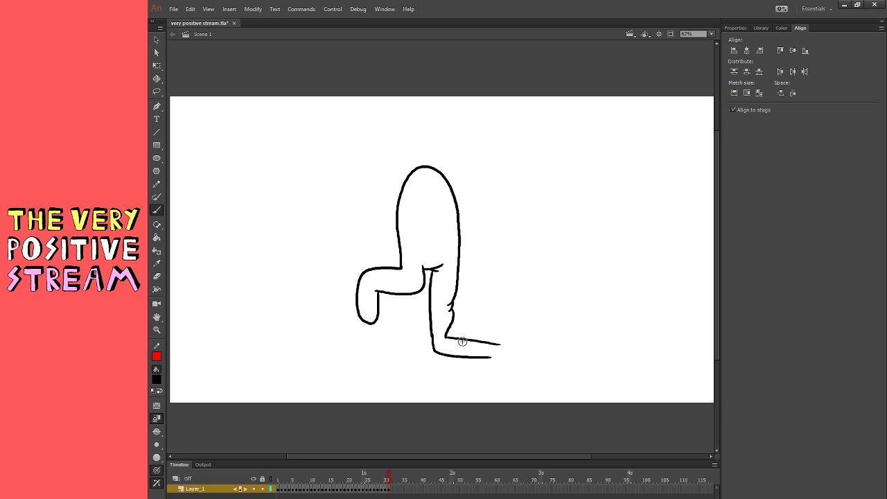
key(ctrl+z)
drag(446, 338, 492, 356)
key(ctrl+z)
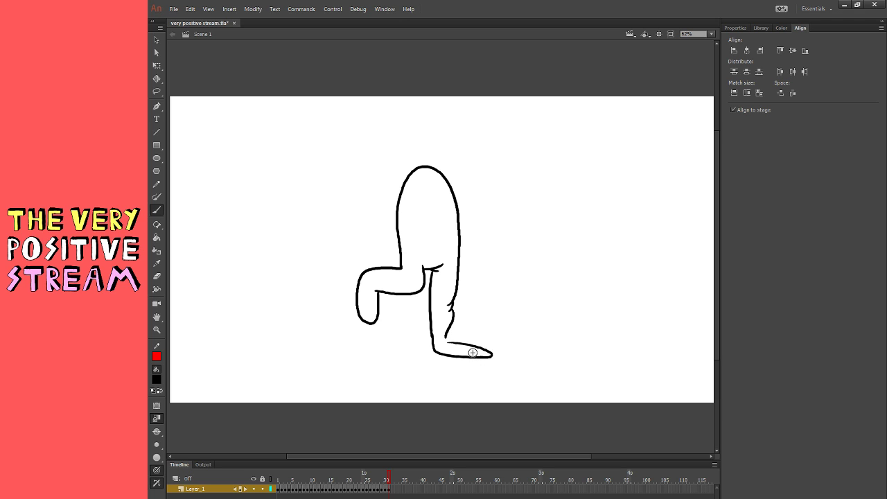
key(ctrl+z)
drag(446, 338, 493, 357)
- Draw two sideways-glancing eyes and a slanted mouth with a chin line on the new character
mouse_move(420, 194)
mouse_down()
mouse_move(407, 205)
mouse_move(420, 195)
mouse_move(412, 198)
mouse_move(435, 199)
mouse_up()
key(ctrl+z)
key(ctrl+z)
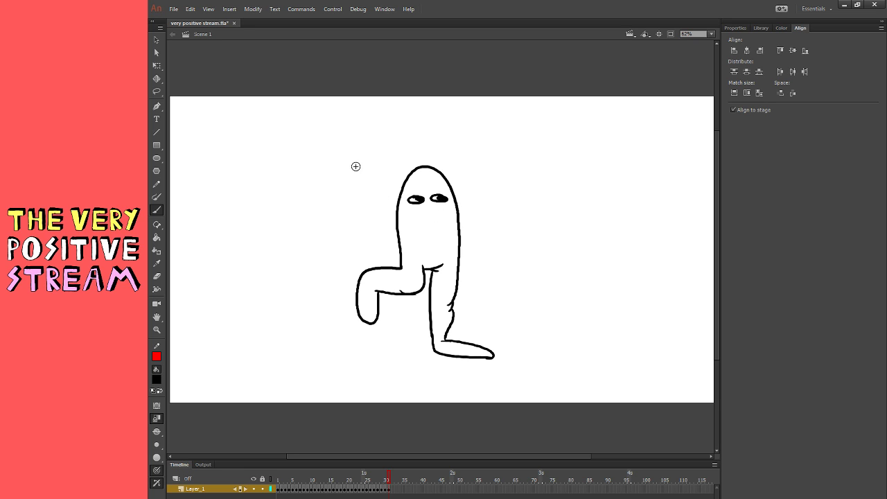
mouse_move(448, 215)
mouse_down()
mouse_move(407, 217)
mouse_move(447, 213)
mouse_up()
key(ctrl+z)
drag(418, 224, 434, 223)
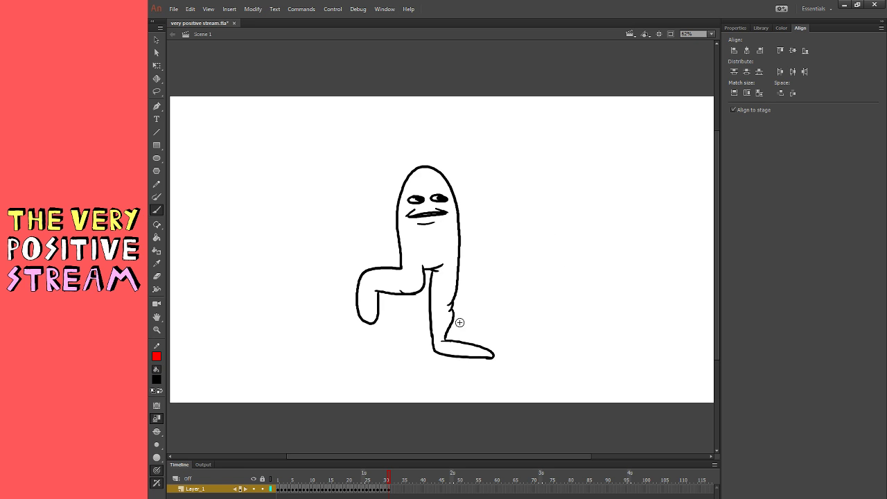
drag(461, 234, 487, 231)
key(ctrl+z)
mouse_move(402, 231)
mouse_down()
mouse_move(367, 250)
mouse_move(468, 244)
mouse_up()
key(ctrl+z)
key(ctrl+z)
- Draw a bent red arm with a fist across the chest and a second red fist beside the body
click(193, 447)
mouse_move(406, 245)
mouse_down()
mouse_move(432, 276)
mouse_move(409, 249)
mouse_move(456, 255)
mouse_move(434, 271)
mouse_move(445, 261)
mouse_up()
key(ctrl+z)
key(ctrl+z)
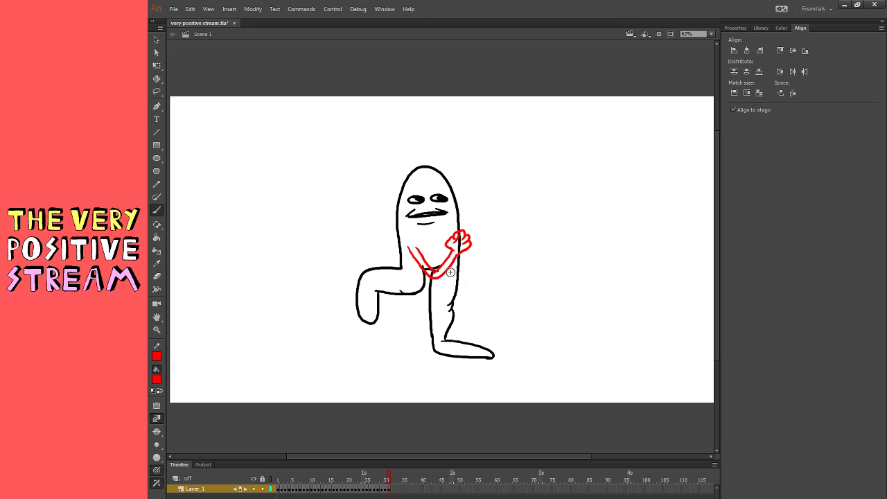
mouse_move(457, 288)
mouse_down()
mouse_move(488, 281)
mouse_move(478, 296)
mouse_up()
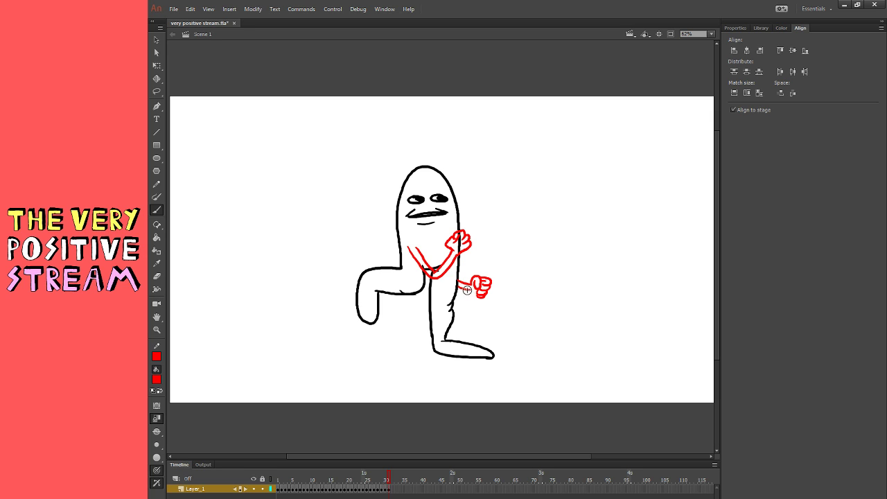
click(157, 65)
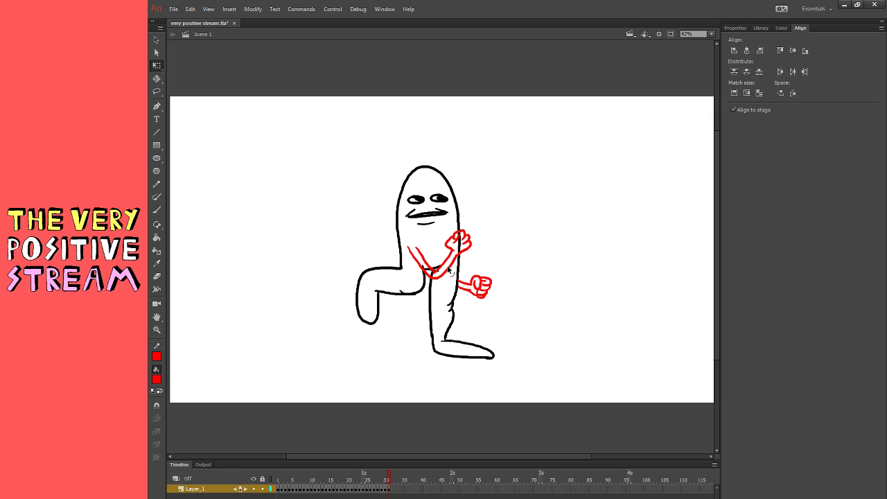
click(449, 269)
click(487, 287)
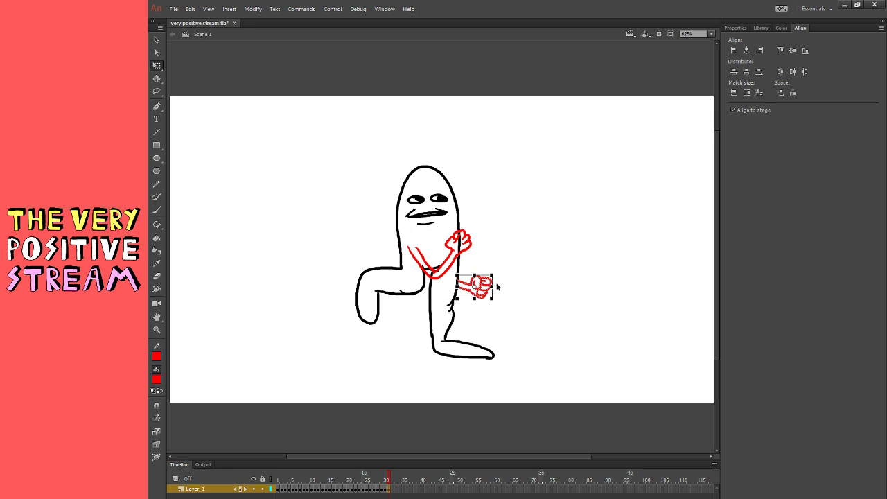
shift+click(455, 264)
- Undo the drawing of both red arms and their fists
key(ctrl+z)
key(ctrl+z)
key(ctrl+z)
key(ctrl+z)
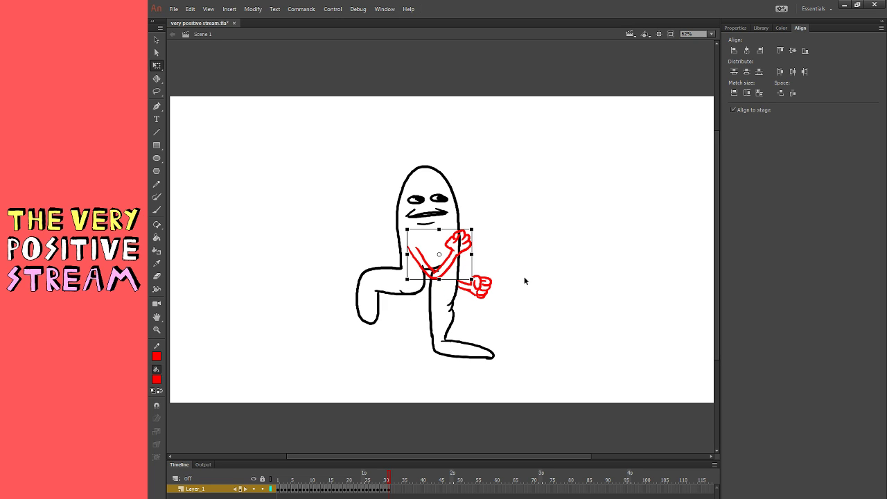
key(ctrl+z)
key(ctrl+z)
key(ctrl+z)
key(ctrl+z)
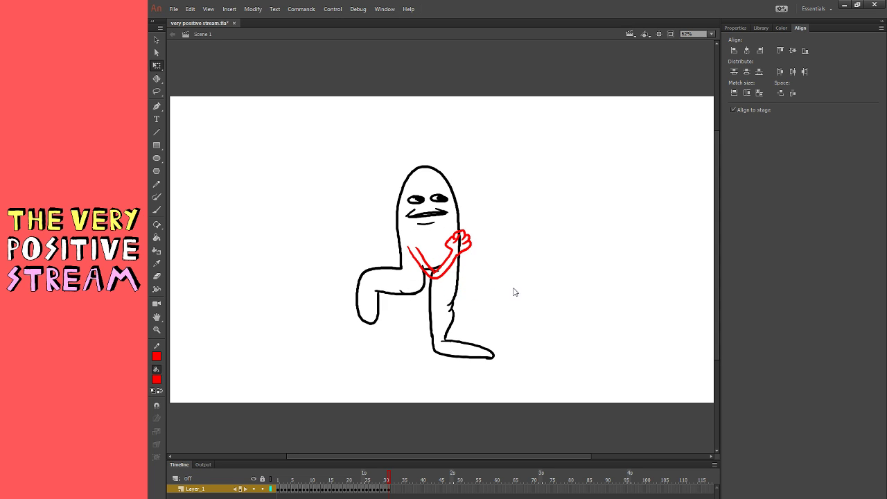
key(ctrl+z)
key(ctrl+z)
key(ctrl+z)
key(ctrl+z)
key(ctrl+z)
key(ctrl+z)
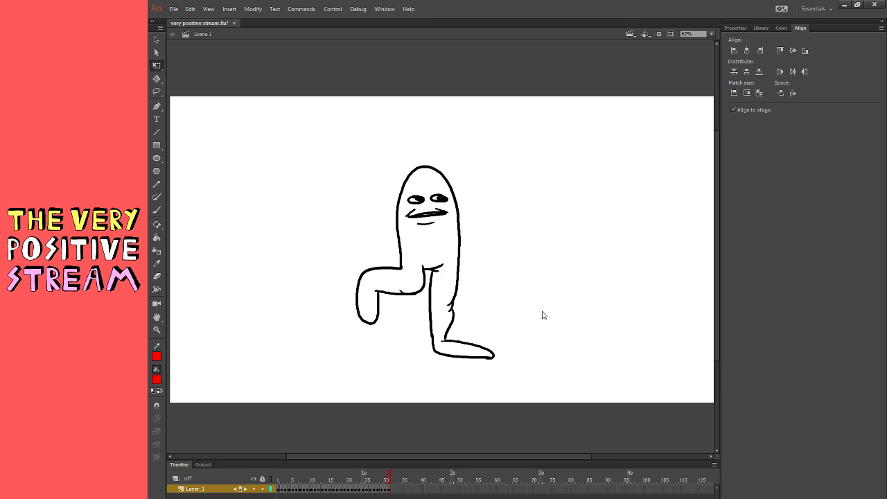
- Paste both red arms back in place and rotate the bent arm across the character's chest
key(ctrl+shift+v)
click(540, 299)
click(486, 297)
drag(481, 289, 477, 298)
click(501, 296)
mouse_move(452, 267)
mouse_down()
mouse_move(444, 267)
mouse_move(461, 289)
mouse_move(440, 271)
mouse_up()
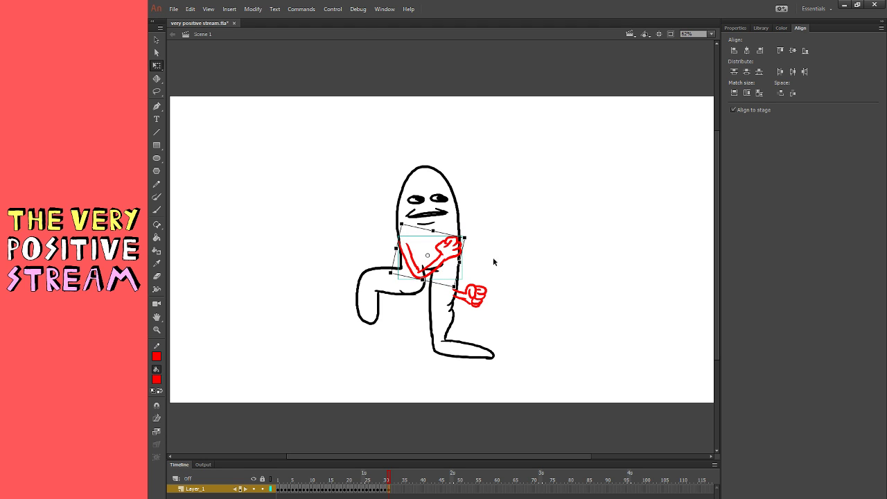
- Rotate the second red fist downward and nudge it into place beside the standing leg
click(568, 302)
click(479, 305)
drag(495, 315, 472, 314)
key(ctrl+y)
key(ctrl+y)
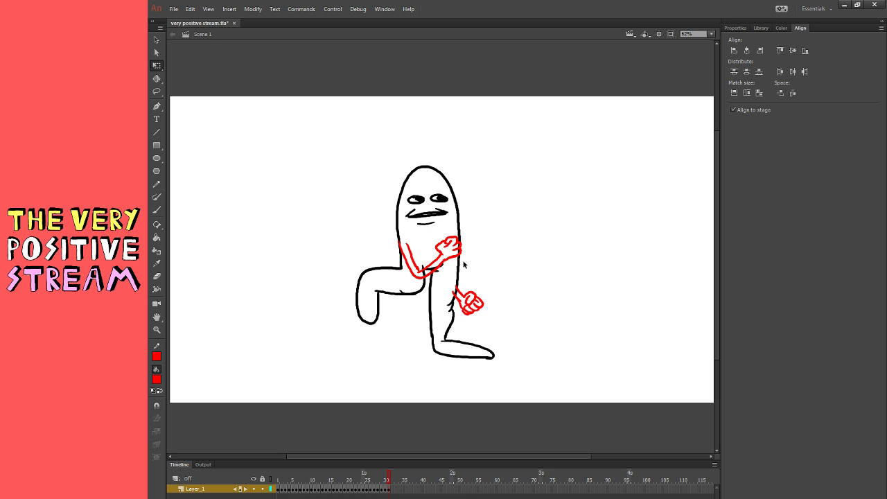
click(157, 276)
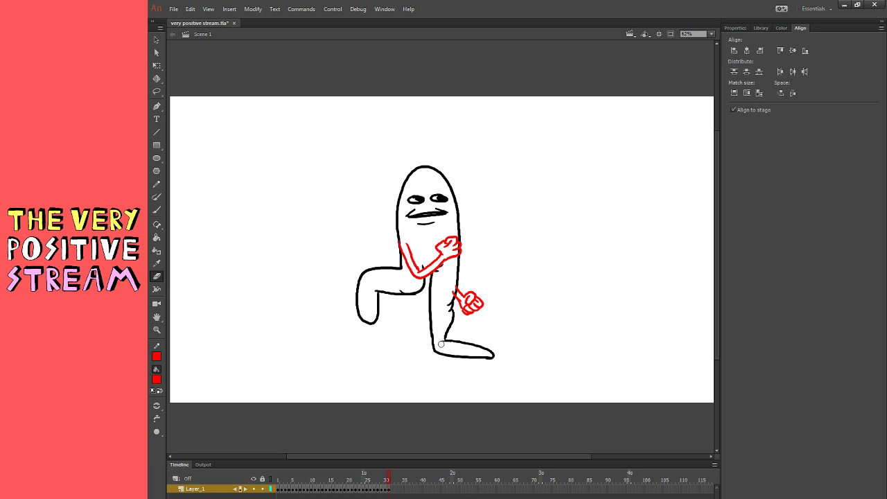
click(157, 65)
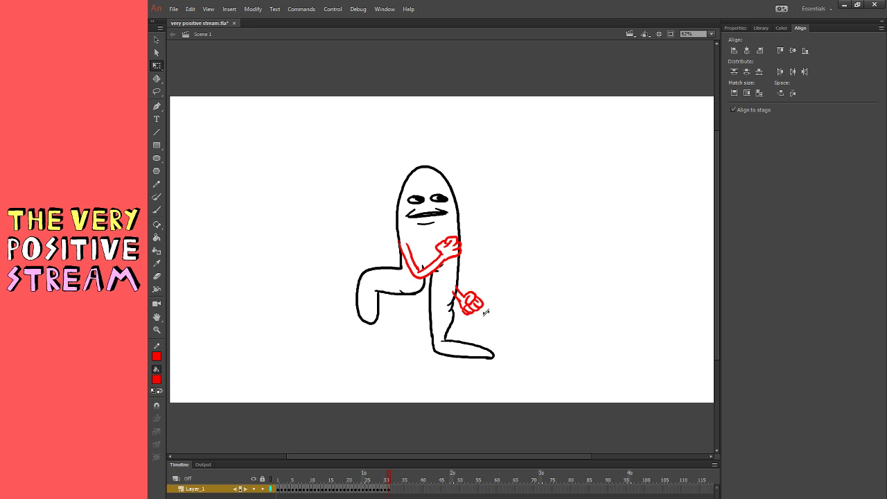
drag(486, 312, 480, 315)
key(ctrl+a)
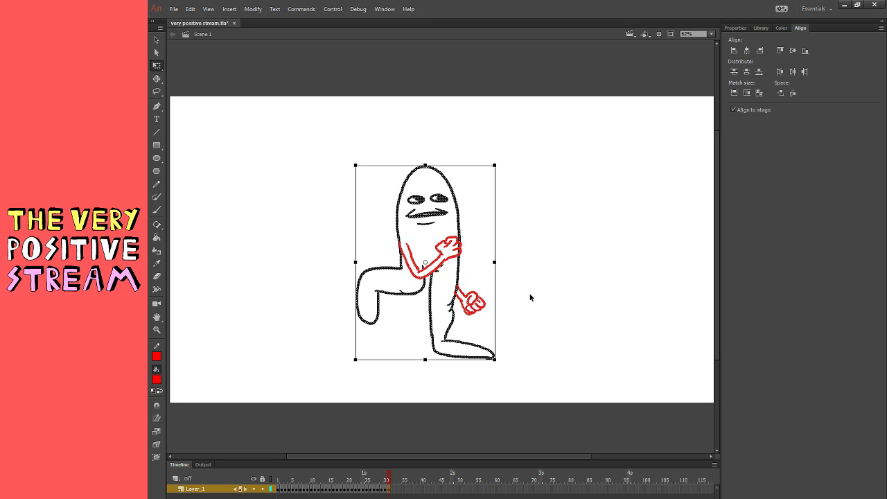
click(517, 299)
click(458, 248)
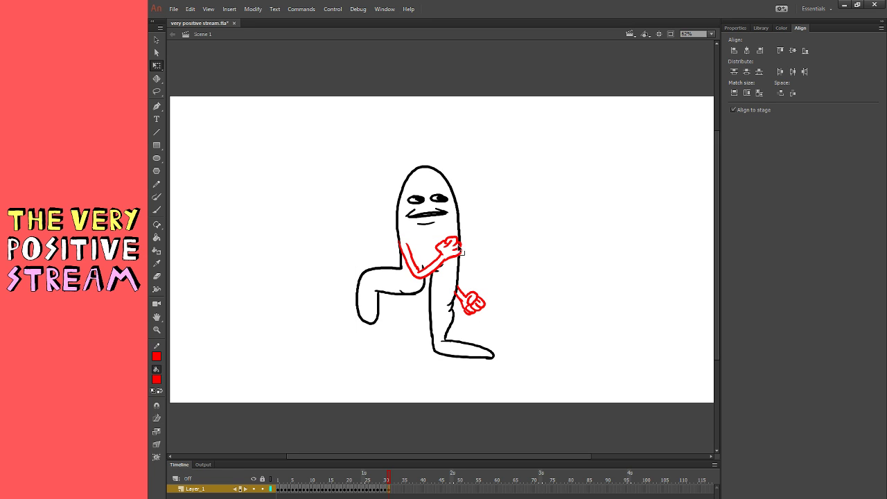
key(ctrl+z)
key(ctrl+y)
click(477, 243)
click(458, 248)
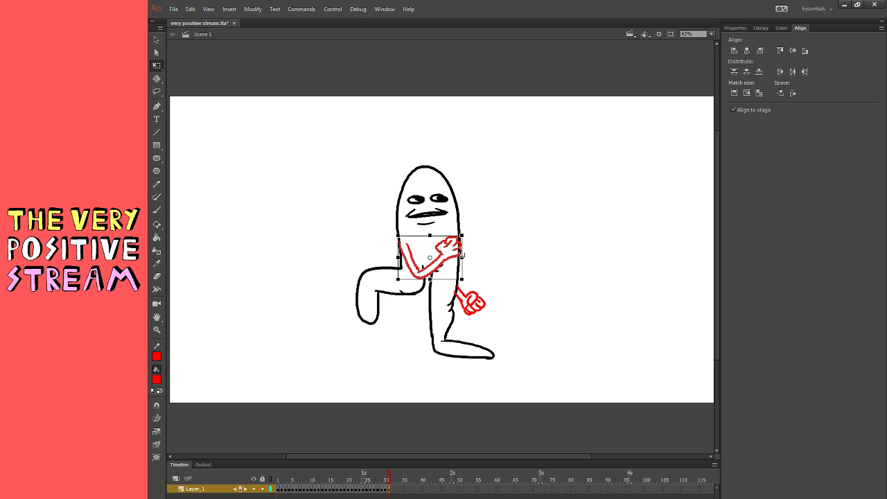
click(462, 247)
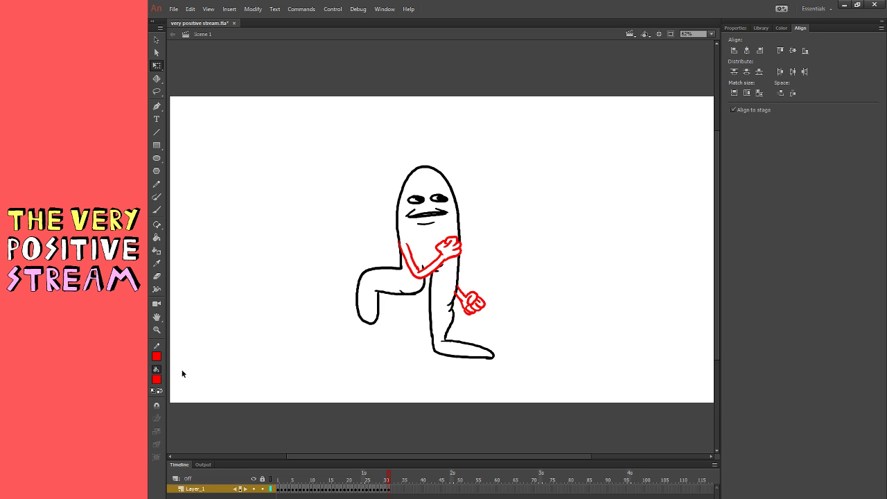
- Recolour all lines of the character, including the red arms, to black
key(ctrl+a)
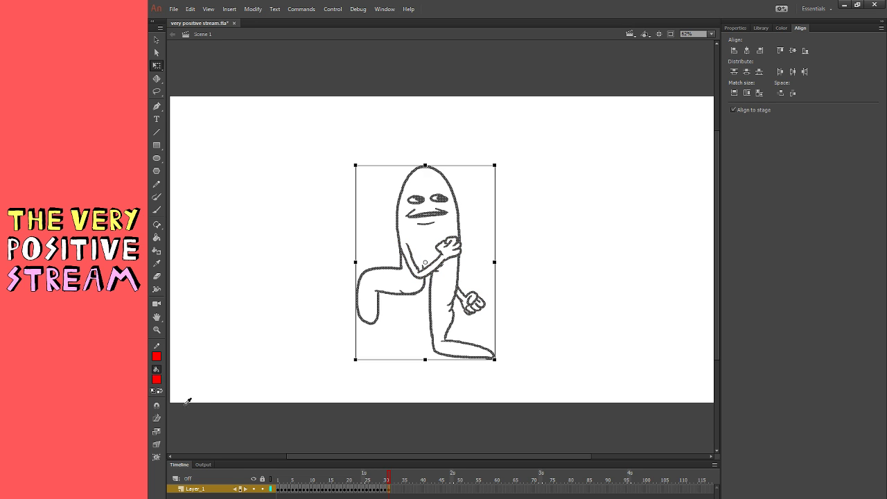
click(186, 403)
click(225, 359)
click(158, 237)
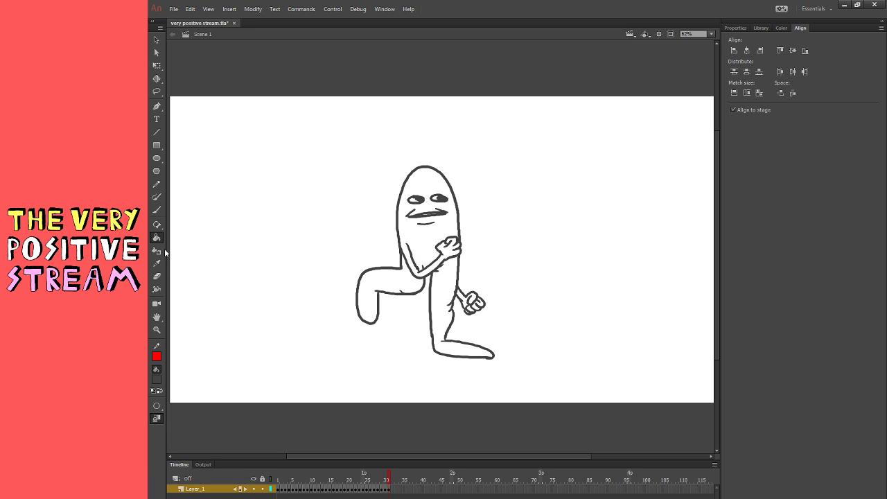
click(158, 381)
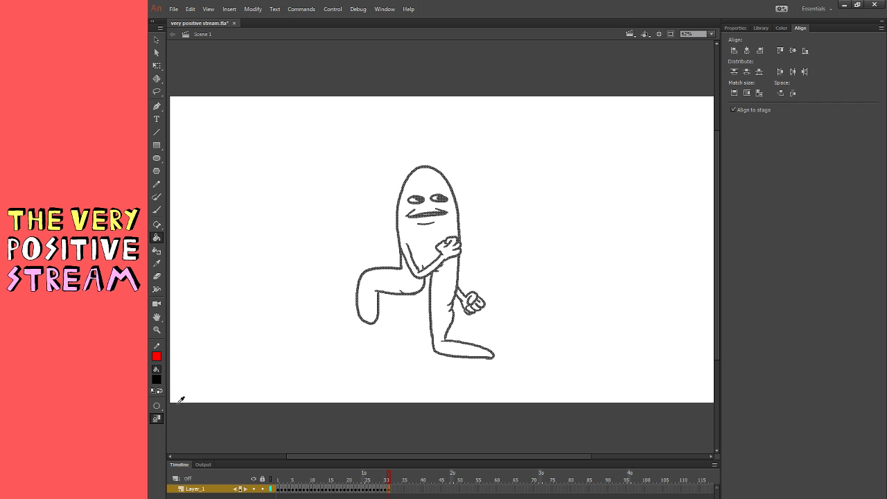
click(180, 404)
- Fill the character's body, legs, arms and fists with light blue
click(157, 380)
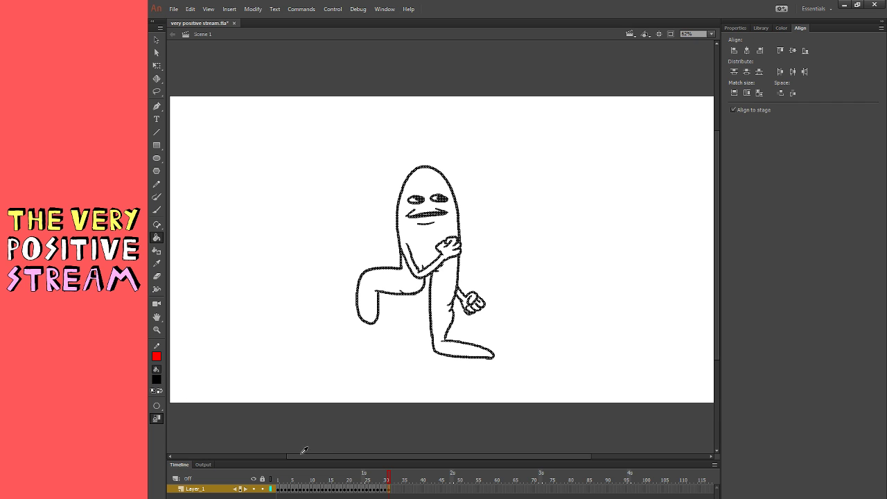
click(312, 441)
key(ctrl+z)
click(412, 289)
click(431, 276)
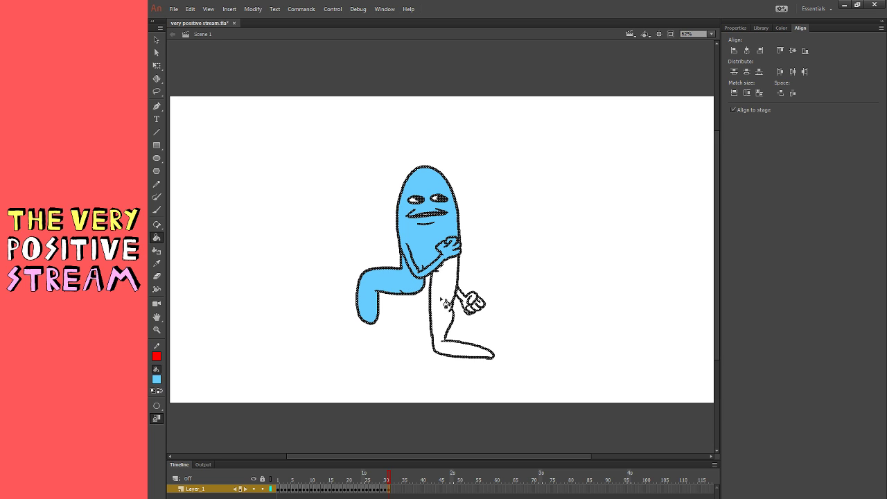
click(446, 305)
click(459, 302)
click(479, 312)
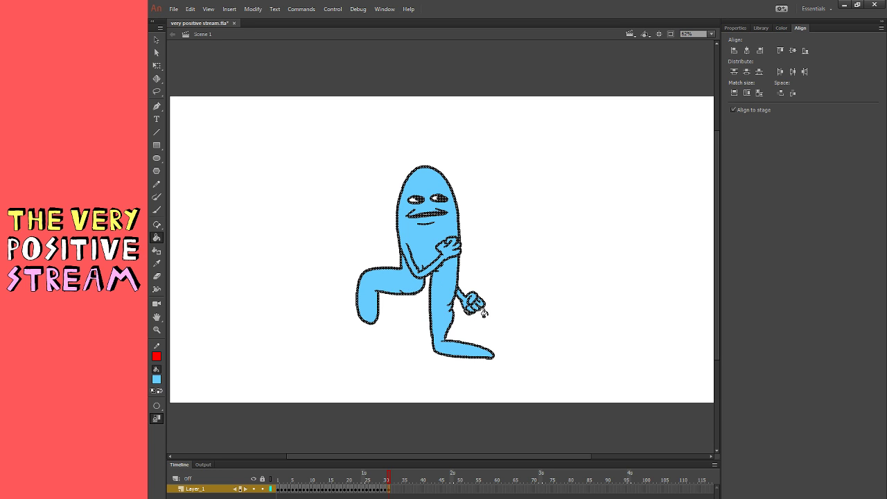
- Move the whole blue character slightly to the right and up on the stage
key(b)
click(158, 432)
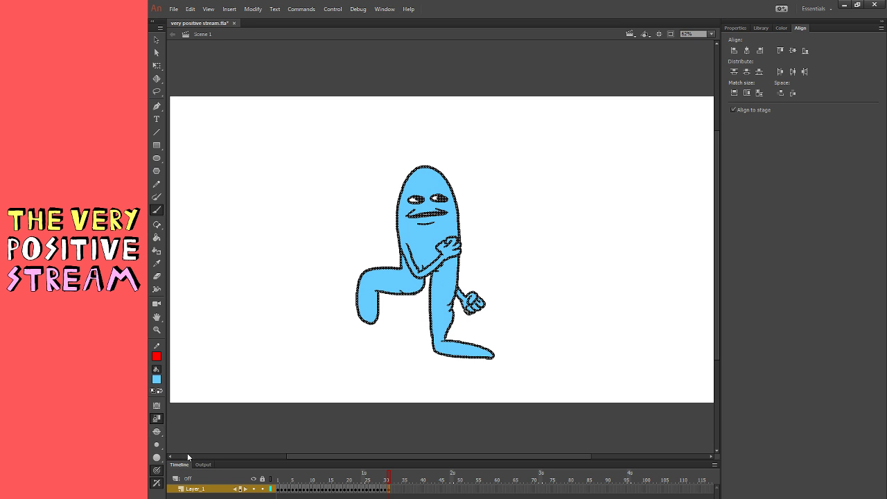
click(187, 453)
key(ctrl+shift+a)
key(q)
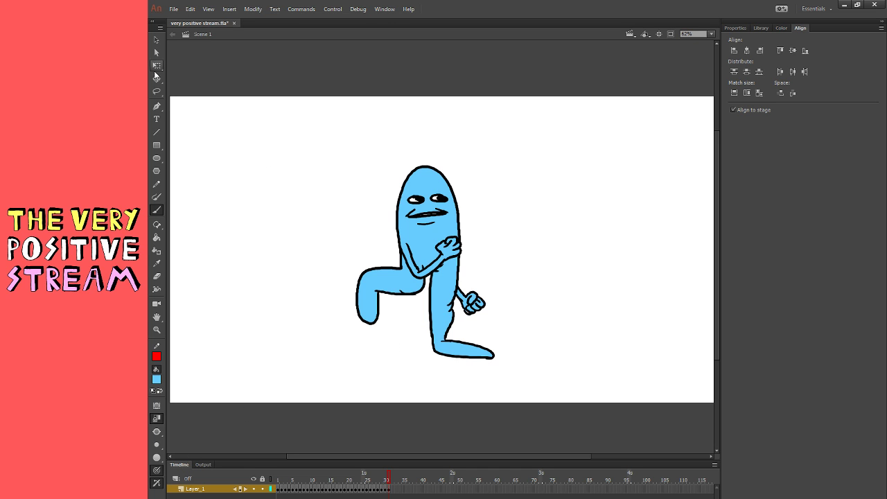
key(ctrl+a)
drag(456, 311, 471, 309)
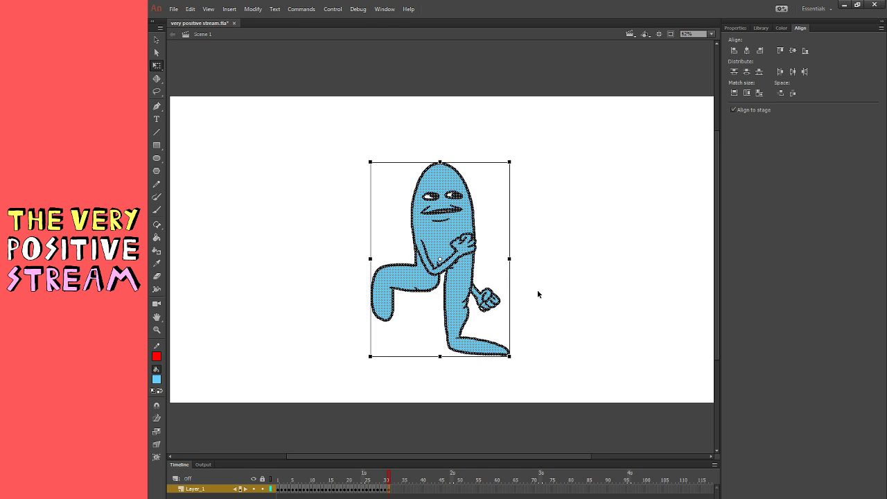
key(ctrl+shift+a)
- Advance to blank frame 32 and set the brush colour to black
key(.)
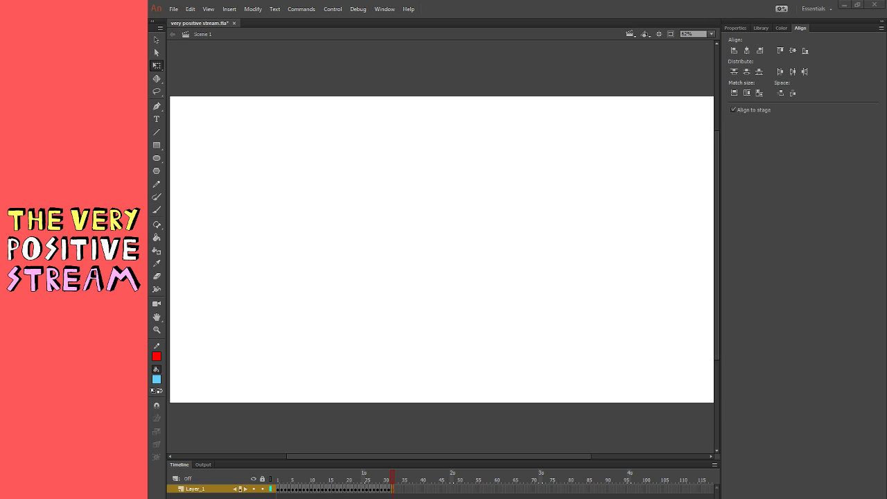
key(b)
click(182, 410)
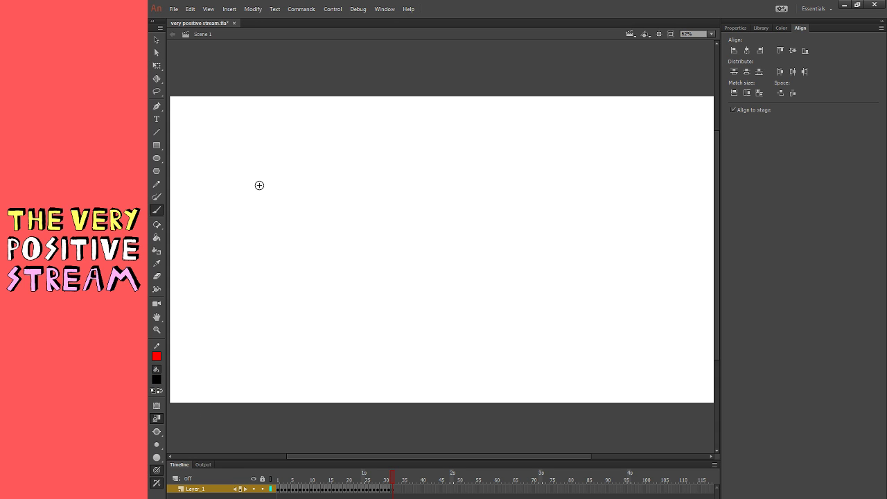
- Try a rough face with a long drooping nose, wavy lips and a cheek line, and delete the whole sketch
mouse_move(457, 198)
mouse_down()
mouse_move(392, 281)
mouse_move(447, 204)
mouse_move(405, 268)
mouse_up()
key(ctrl+z)
key(ctrl+z)
mouse_move(457, 177)
mouse_down()
mouse_move(405, 249)
mouse_move(441, 244)
mouse_move(493, 217)
mouse_move(484, 206)
mouse_move(460, 218)
mouse_move(477, 203)
mouse_up()
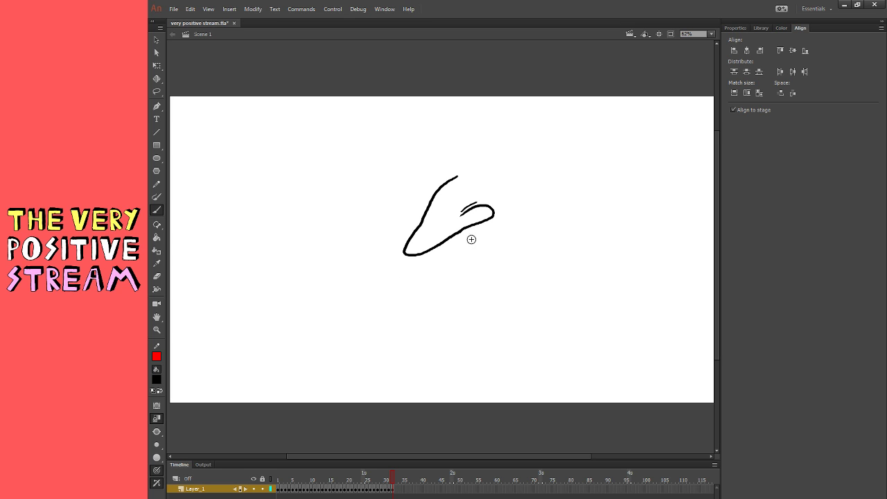
mouse_move(457, 234)
mouse_down()
mouse_move(443, 265)
mouse_move(490, 257)
mouse_up()
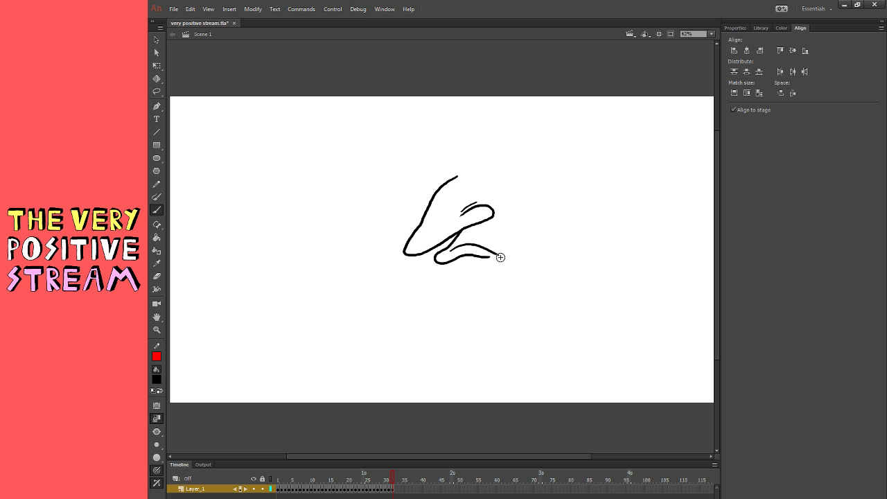
key(ctrl+z)
mouse_move(460, 231)
mouse_down()
mouse_move(450, 264)
mouse_move(476, 259)
mouse_move(462, 235)
mouse_move(437, 258)
mouse_move(472, 255)
mouse_move(461, 231)
mouse_move(442, 269)
mouse_move(494, 260)
mouse_move(528, 272)
mouse_up()
key(ctrl+z)
key(ctrl+z)
mouse_move(475, 253)
mouse_down()
mouse_move(529, 264)
mouse_move(472, 252)
mouse_up()
key(ctrl+z)
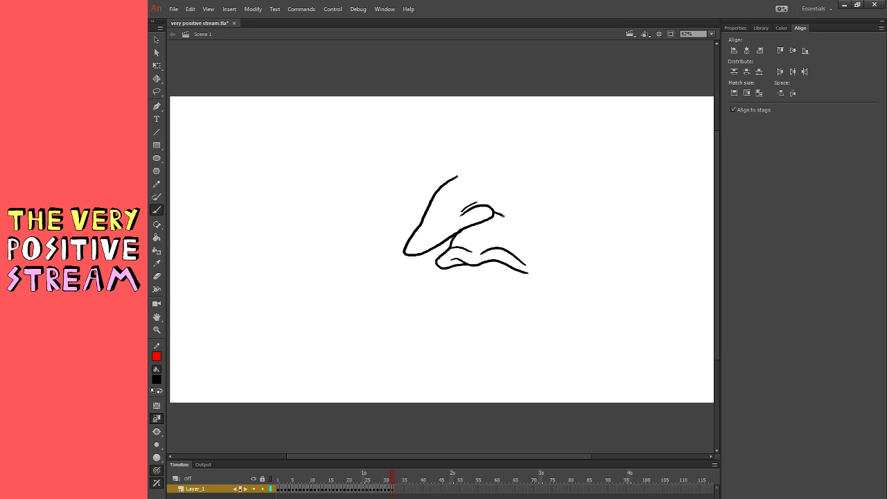
drag(494, 211, 535, 270)
key(ctrl+a)
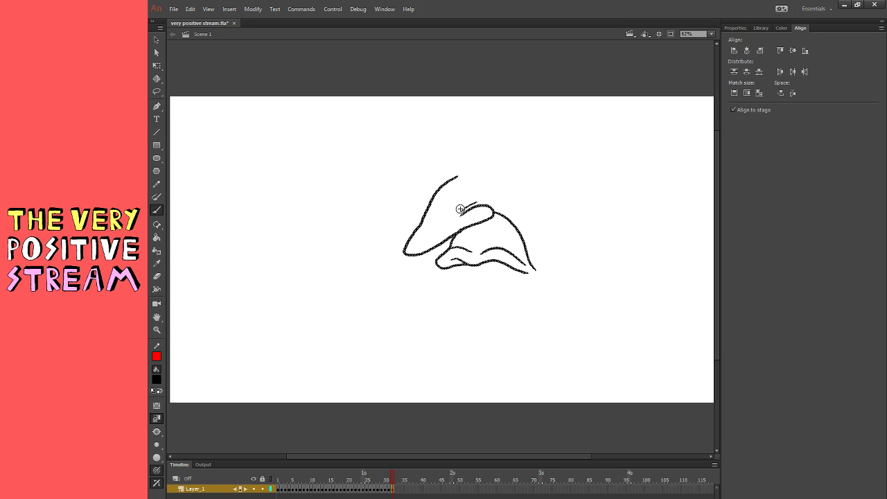
key(Delete)
mouse_move(451, 168)
mouse_down()
mouse_move(422, 192)
mouse_move(407, 249)
mouse_move(463, 198)
mouse_move(461, 207)
mouse_up()
key(ctrl+z)
key(ctrl+z)
key(ctrl+z)
mouse_move(462, 212)
mouse_down()
mouse_move(476, 207)
mouse_move(470, 186)
mouse_move(426, 179)
mouse_move(403, 230)
mouse_up()
key(ctrl+z)
key(ctrl+z)
key(ctrl+z)
key(ctrl+z)
key(ctrl+z)
- Draw a long drooping nose with a dark nostril, an upper lip edge and a curved cheek line
mouse_move(451, 163)
mouse_down()
mouse_move(422, 188)
mouse_move(404, 240)
mouse_move(466, 206)
mouse_move(444, 197)
mouse_move(460, 179)
mouse_up()
mouse_move(446, 214)
mouse_down()
mouse_move(440, 230)
mouse_move(449, 243)
mouse_move(475, 224)
mouse_move(445, 217)
mouse_move(429, 247)
mouse_move(461, 229)
mouse_move(436, 235)
mouse_move(431, 248)
mouse_move(476, 231)
mouse_move(503, 236)
mouse_up()
key(ctrl+z)
key(ctrl+z)
mouse_move(478, 187)
mouse_down()
mouse_move(501, 210)
mouse_move(520, 243)
mouse_up()
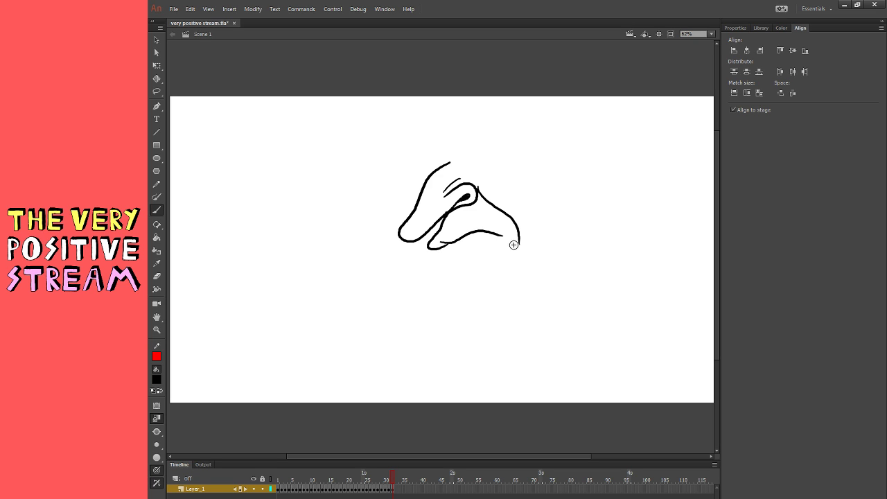
- Draw full, pouting lips below the nose with creases above the mouth
drag(458, 229, 496, 227)
mouse_move(463, 221)
mouse_down()
mouse_move(478, 213)
mouse_move(451, 229)
mouse_up()
mouse_move(499, 235)
mouse_down()
mouse_move(444, 248)
mouse_move(439, 266)
mouse_move(497, 244)
mouse_up()
mouse_move(458, 270)
mouse_down()
mouse_move(485, 262)
mouse_move(459, 253)
mouse_move(461, 240)
mouse_move(445, 249)
mouse_up()
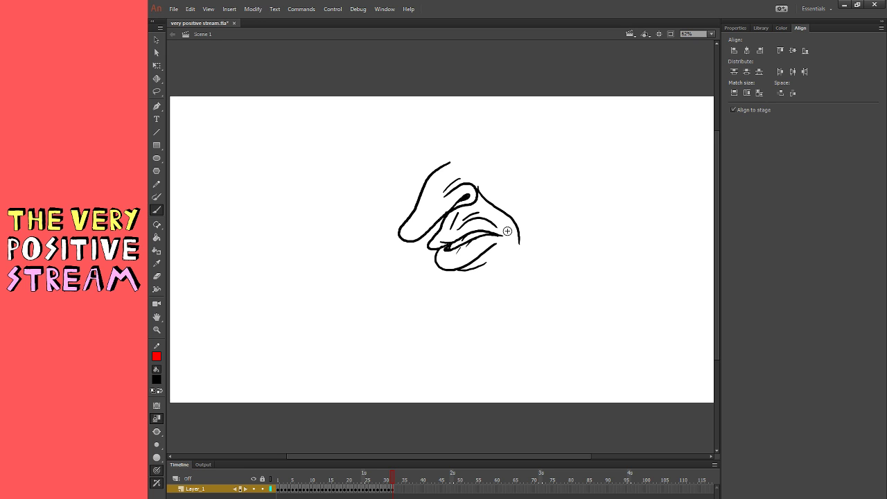
- Draw two frowning eyebrows and narrowed eyes around the nose bridge, with wrinkles at the outer eye corner
drag(458, 166, 440, 189)
key(ctrl+z)
mouse_move(458, 159)
mouse_down()
mouse_move(504, 152)
mouse_move(428, 162)
mouse_move(423, 176)
mouse_move(478, 175)
mouse_up()
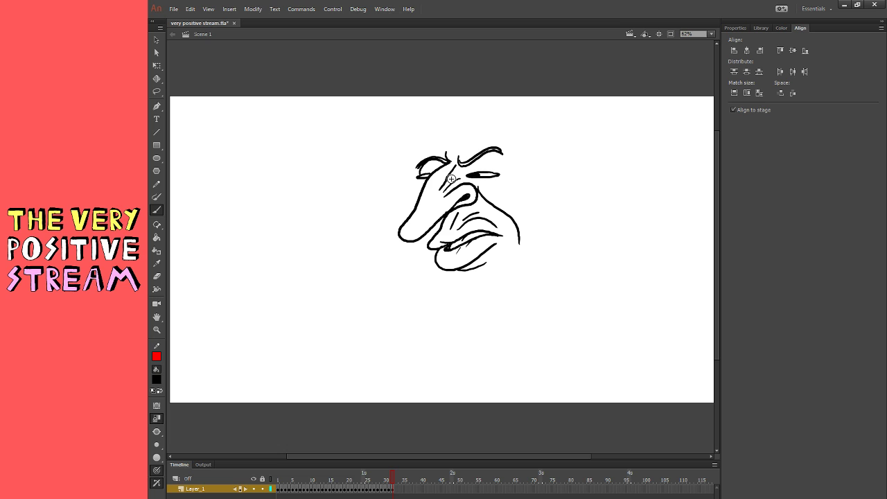
mouse_move(419, 178)
mouse_down()
mouse_move(431, 169)
mouse_move(515, 172)
mouse_up()
key(ctrl+z)
drag(504, 177, 521, 175)
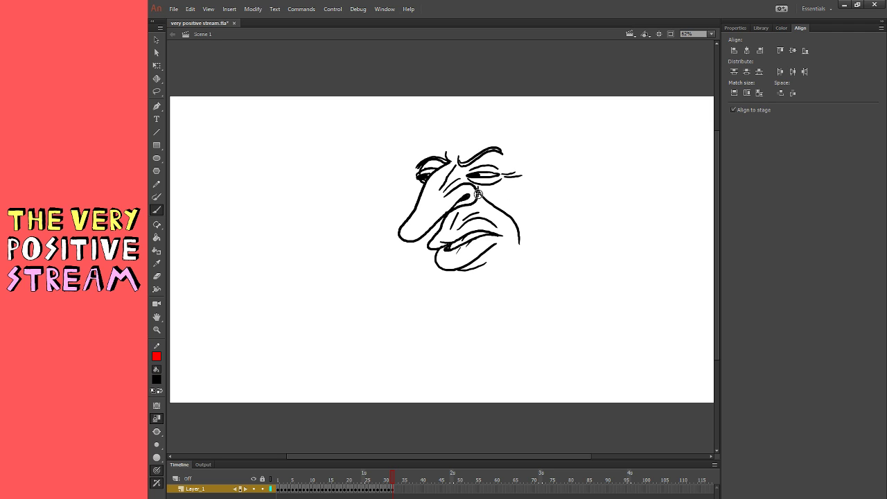
- Add a second cheek crease beside the nostril and small pore dots on the nose tip
drag(477, 195, 521, 223)
mouse_move(461, 272)
mouse_down()
mouse_move(488, 272)
mouse_move(498, 240)
mouse_move(448, 246)
mouse_up()
key(ctrl+z)
click(418, 228)
click(408, 229)
- Draw a jutting, creased chin below the lips, a cheek fold and the start of the lower jawline
mouse_move(456, 270)
mouse_down()
mouse_move(459, 291)
mouse_move(463, 281)
mouse_move(480, 306)
mouse_move(519, 288)
mouse_move(471, 289)
mouse_move(471, 297)
mouse_move(530, 275)
mouse_up()
key(ctrl+z)
key(ctrl+z)
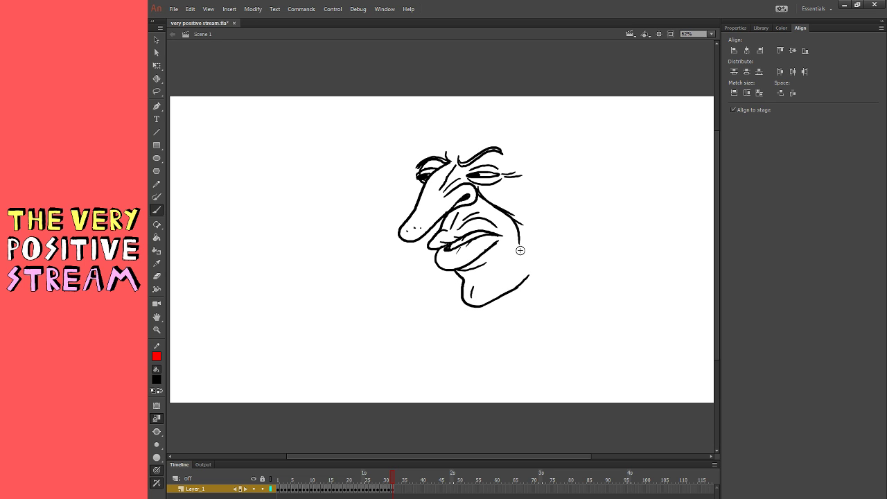
drag(532, 227, 528, 261)
mouse_move(481, 306)
mouse_down()
mouse_move(524, 313)
mouse_move(548, 305)
mouse_up()
- Draw a large ear with an inner fold and shaggy hair with a swept fringe around the head
mouse_move(608, 246)
mouse_down()
mouse_move(571, 187)
mouse_move(583, 215)
mouse_move(584, 182)
mouse_move(548, 185)
mouse_move(563, 216)
mouse_up()
key(ctrl+z)
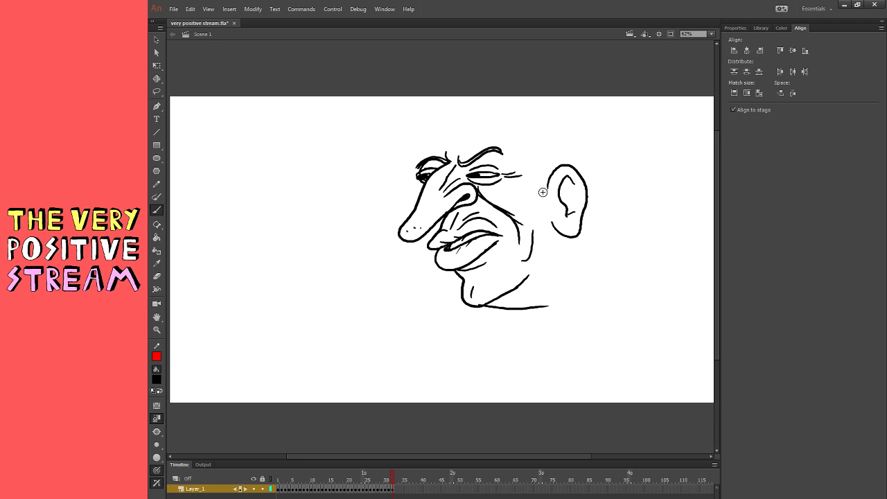
mouse_move(547, 177)
mouse_down()
mouse_move(541, 203)
mouse_move(523, 127)
mouse_move(424, 158)
mouse_move(406, 175)
mouse_move(472, 97)
mouse_up()
mouse_move(400, 139)
mouse_down()
mouse_move(454, 81)
mouse_move(553, 89)
mouse_move(526, 91)
mouse_up()
mouse_move(506, 77)
mouse_down()
mouse_move(558, 113)
mouse_move(603, 163)
mouse_up()
key(ctrl+z)
mouse_move(561, 108)
mouse_down()
mouse_move(609, 184)
mouse_move(608, 237)
mouse_move(586, 265)
mouse_up()
drag(584, 243, 585, 261)
drag(549, 172, 558, 166)
- Extend the jawline to the nape and move the whole head left and down on the stage
mouse_move(596, 256)
mouse_down()
mouse_move(588, 247)
mouse_move(610, 245)
mouse_move(617, 257)
mouse_up()
mouse_move(535, 310)
mouse_down()
mouse_move(614, 246)
mouse_move(525, 304)
mouse_move(594, 326)
mouse_up()
click(157, 66)
key(ctrl+a)
click(586, 291)
click(157, 210)
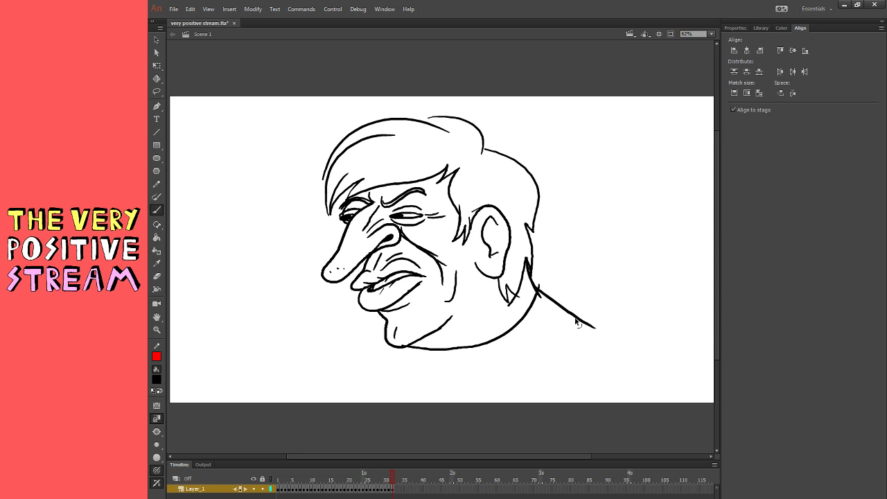
- Redraw the back as a curve sloping from the nape past the stage's lower edge, and add jaw creases
key(ctrl+z)
mouse_move(538, 289)
mouse_down()
mouse_move(634, 395)
mouse_move(643, 433)
mouse_move(575, 321)
mouse_move(638, 425)
mouse_up()
key(ctrl+z)
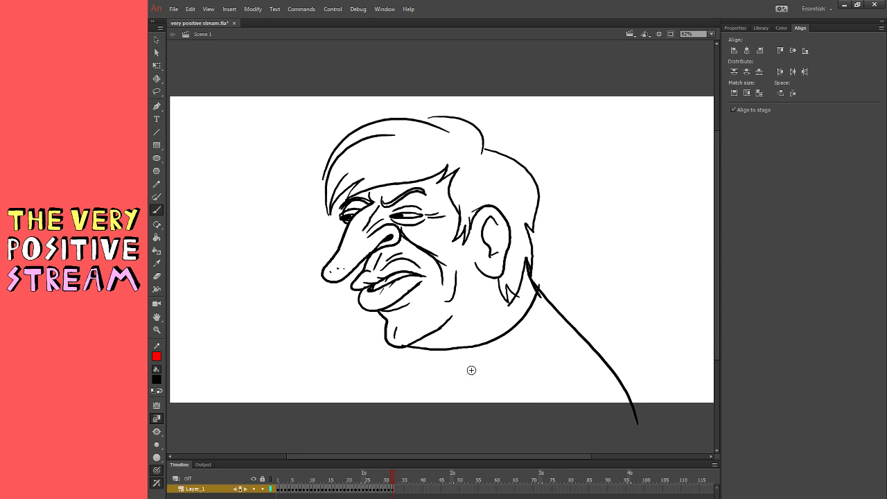
key(ctrl+z)
drag(537, 288, 631, 425)
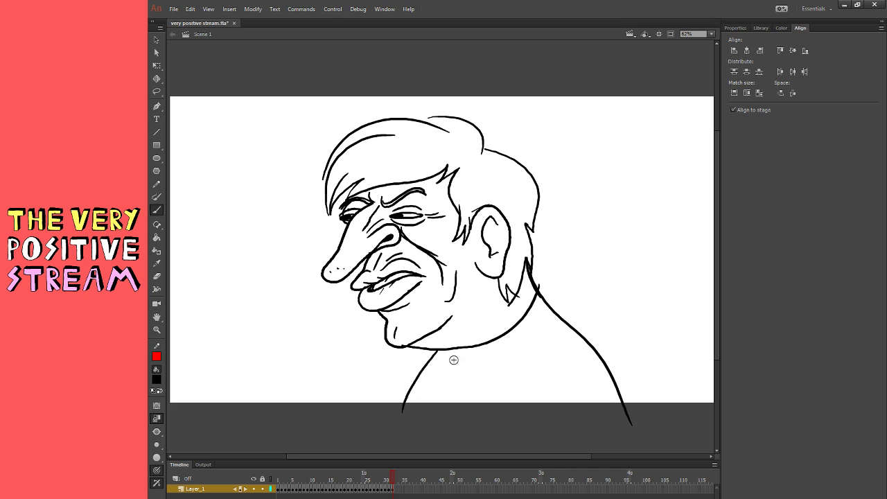
drag(440, 327, 463, 305)
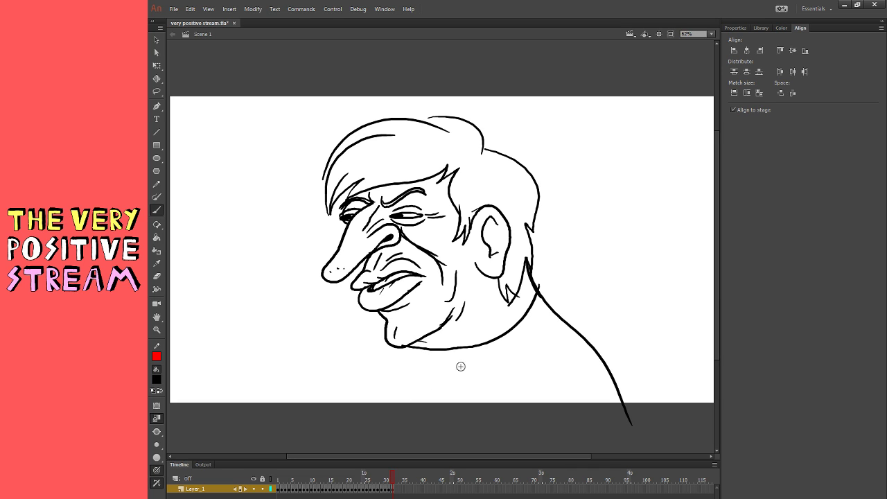
drag(428, 350, 378, 428)
key(ctrl+z)
mouse_move(450, 351)
mouse_down()
mouse_move(442, 394)
mouse_move(482, 414)
mouse_move(465, 383)
mouse_up()
key(ctrl+z)
key(ctrl+z)
key(ctrl+z)
- Draw the chest line below the chin and a small bent arm with a stubby-fingered hand on the torso
mouse_move(431, 351)
mouse_down()
mouse_move(481, 389)
mouse_move(471, 391)
mouse_move(477, 398)
mouse_up()
drag(465, 387, 445, 428)
key(ctrl+z)
drag(466, 385, 445, 420)
drag(548, 341, 563, 383)
mouse_move(533, 358)
mouse_down()
mouse_move(534, 373)
mouse_move(561, 366)
mouse_move(523, 392)
mouse_move(564, 381)
mouse_up()
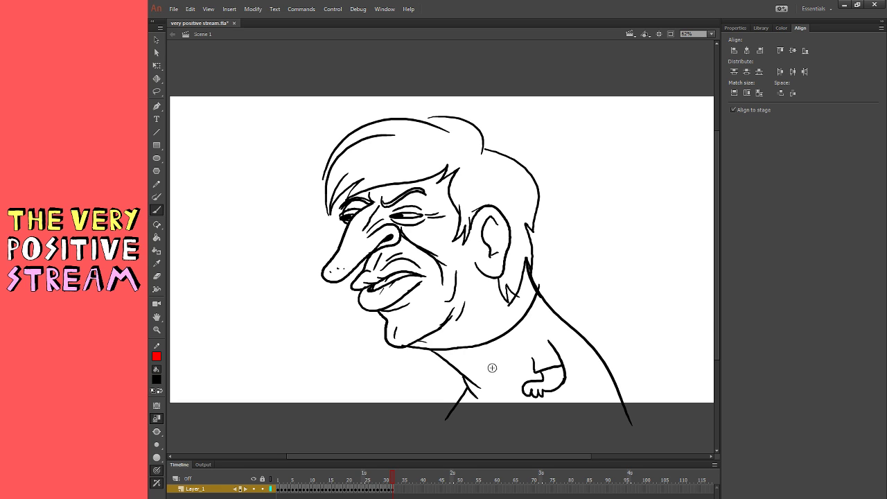
- Draw a short sleeve and a thin outstretched arm whose hand grips a round head in front of the character
drag(438, 357, 358, 373)
key(ctrl+z)
mouse_move(394, 346)
mouse_down()
mouse_move(321, 345)
mouse_move(312, 371)
mouse_move(333, 376)
mouse_move(407, 358)
mouse_move(407, 371)
mouse_move(445, 366)
mouse_up()
drag(320, 335, 309, 414)
- Give the round head a neck line, X-shaped eyes, scribbled hair, an ear mark and a flat mouth
drag(335, 378, 336, 409)
drag(290, 366, 300, 381)
mouse_move(300, 366)
mouse_down()
mouse_move(289, 381)
mouse_move(261, 383)
mouse_move(275, 385)
mouse_up()
drag(268, 353, 276, 339)
drag(264, 353, 314, 334)
drag(316, 381, 330, 375)
mouse_move(313, 395)
mouse_down()
mouse_move(328, 386)
mouse_move(305, 392)
mouse_up()
drag(275, 400, 291, 398)
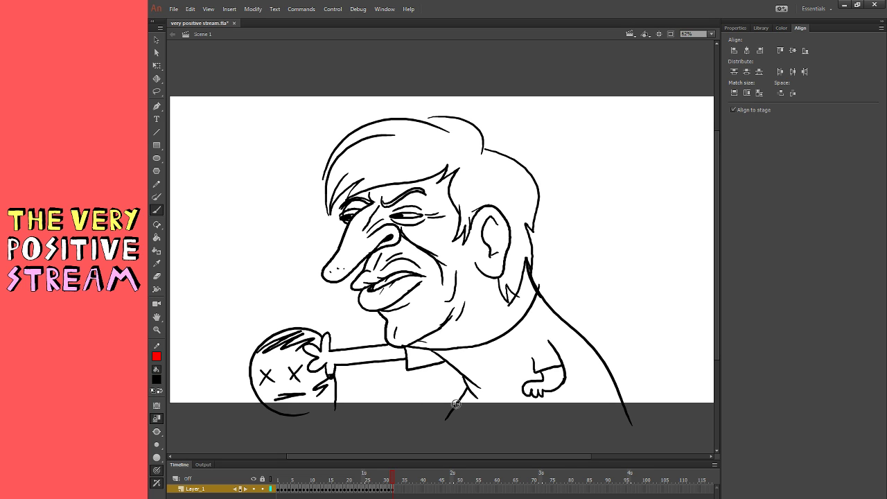
- Add a blank keyframe at frame 33 and draw a tall round-topped body outline right of the stage's centre
click(395, 489)
key(F7)
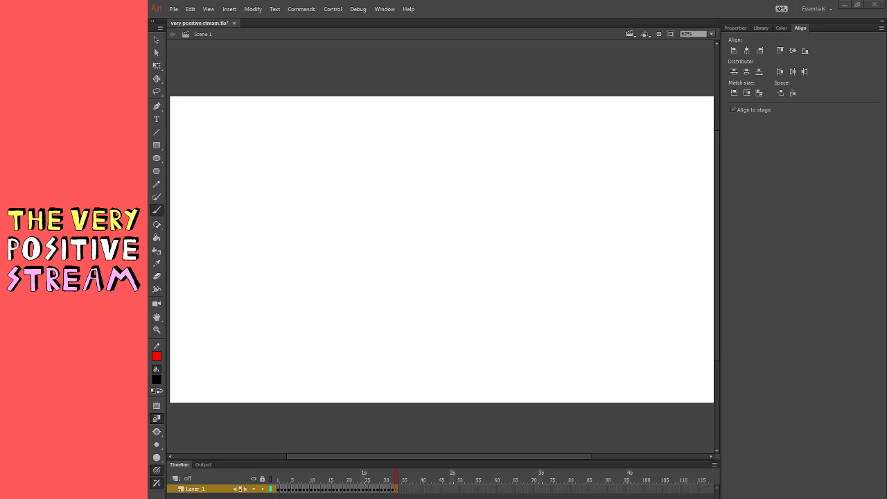
mouse_move(380, 198)
mouse_down()
mouse_move(422, 264)
mouse_move(424, 287)
mouse_up()
key(ctrl+z)
mouse_move(578, 407)
mouse_down()
mouse_move(531, 190)
mouse_move(466, 356)
mouse_move(471, 415)
mouse_up()
key(ctrl+z)
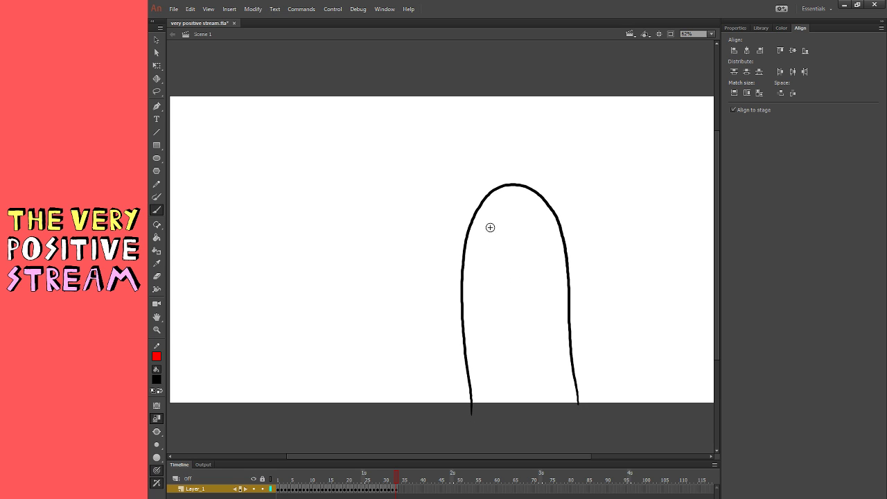
- Give the figure a pointed hairline, glaring eyes, nose, creased flat mouth, chin line and two small ears
mouse_move(477, 206)
mouse_down()
mouse_move(553, 213)
mouse_move(510, 198)
mouse_up()
key(ctrl+z)
mouse_move(511, 207)
mouse_down()
mouse_move(508, 200)
mouse_move(537, 223)
mouse_move(496, 239)
mouse_move(503, 232)
mouse_up()
key(ctrl+z)
mouse_move(489, 235)
mouse_down()
mouse_move(539, 233)
mouse_move(526, 230)
mouse_up()
mouse_move(525, 237)
mouse_down()
mouse_move(498, 259)
mouse_move(525, 253)
mouse_move(475, 294)
mouse_move(547, 282)
mouse_move(488, 270)
mouse_move(528, 281)
mouse_move(522, 266)
mouse_up()
drag(490, 303, 528, 301)
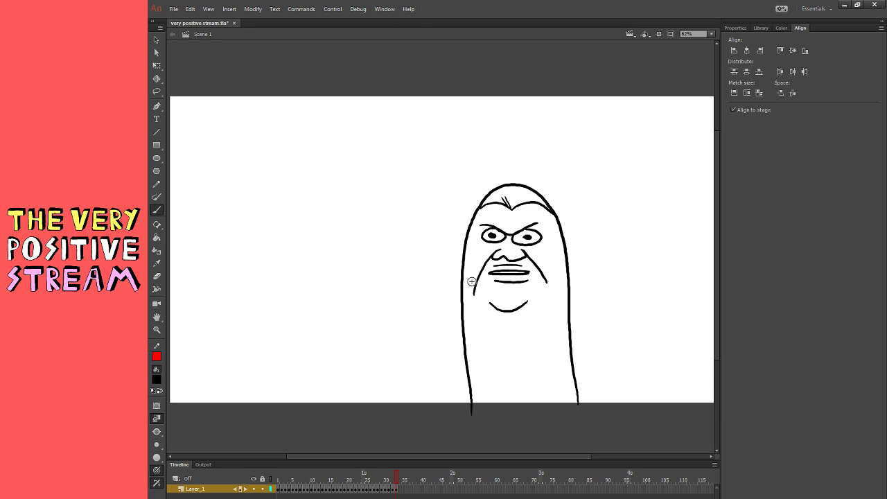
drag(463, 239, 467, 272)
mouse_move(562, 244)
mouse_down()
mouse_move(570, 278)
mouse_move(565, 246)
mouse_up()
key(ctrl+z)
- Draw a second tall round-topped body with widening shoulders beside the first figure and add its ears
mouse_move(418, 413)
mouse_down()
mouse_move(412, 275)
mouse_move(377, 197)
mouse_move(317, 210)
mouse_move(311, 299)
mouse_move(288, 419)
mouse_up()
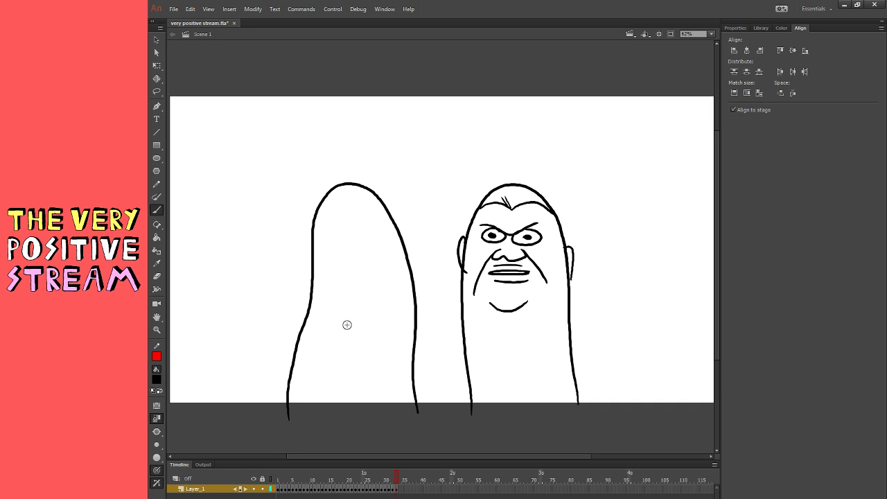
drag(310, 237, 311, 266)
drag(404, 253, 400, 229)
- Draw the second figure's eyes, flat brows, long nose, scribbled beard and open mouth
mouse_move(333, 222)
mouse_down()
mouse_move(380, 220)
mouse_move(345, 238)
mouse_move(379, 236)
mouse_move(343, 238)
mouse_move(363, 256)
mouse_move(354, 266)
mouse_move(363, 262)
mouse_move(337, 268)
mouse_move(378, 270)
mouse_move(331, 295)
mouse_move(350, 321)
mouse_move(380, 322)
mouse_move(375, 269)
mouse_move(383, 282)
mouse_move(332, 303)
mouse_move(323, 276)
mouse_up()
key(ctrl+z)
key(ctrl+z)
key(ctrl+z)
key(ctrl+z)
key(ctrl+z)
key(ctrl+z)
key(ctrl+z)
key(ctrl+z)
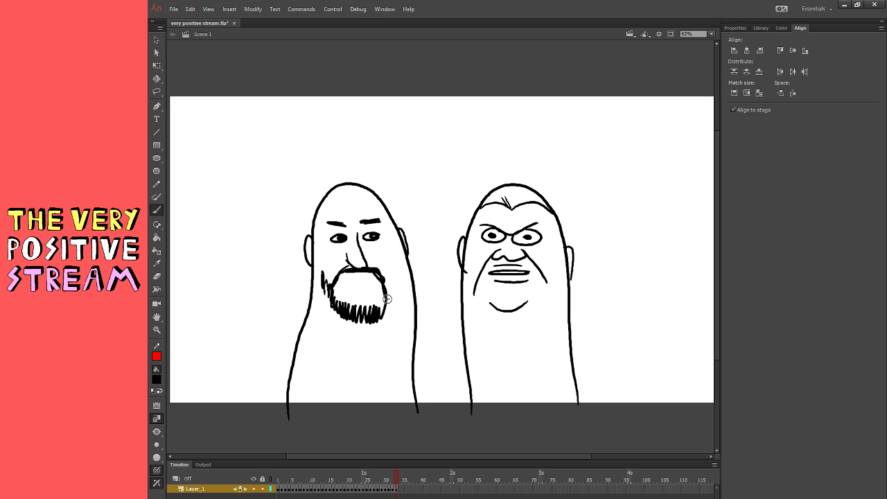
mouse_move(387, 301)
mouse_down()
mouse_move(398, 276)
mouse_move(345, 280)
mouse_up()
drag(344, 280, 371, 287)
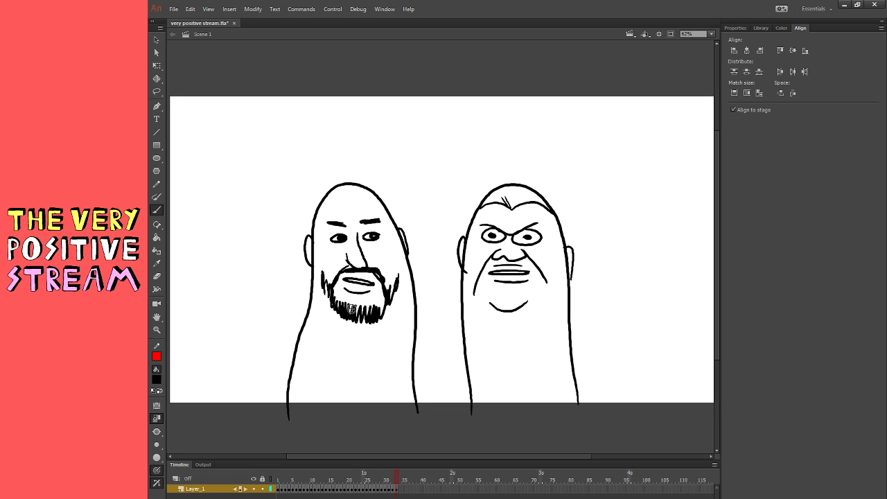
- Add a jaw curve below the beard, a chin fold and neck creases along both sides of the second figure
drag(331, 312, 394, 314)
drag(379, 351, 347, 349)
drag(313, 295, 316, 339)
drag(413, 325, 400, 366)
drag(414, 356, 402, 387)
- Scribble short spiky hair over the bearded figure's crown and down both sides, and add an inner ear mark
drag(308, 243, 311, 252)
mouse_move(316, 220)
mouse_down()
mouse_move(314, 238)
mouse_move(335, 184)
mouse_move(355, 204)
mouse_up()
drag(356, 185, 367, 203)
drag(367, 189, 374, 195)
mouse_move(351, 182)
mouse_down()
mouse_move(360, 178)
mouse_move(326, 191)
mouse_move(323, 209)
mouse_move(339, 200)
mouse_up()
drag(323, 195, 312, 236)
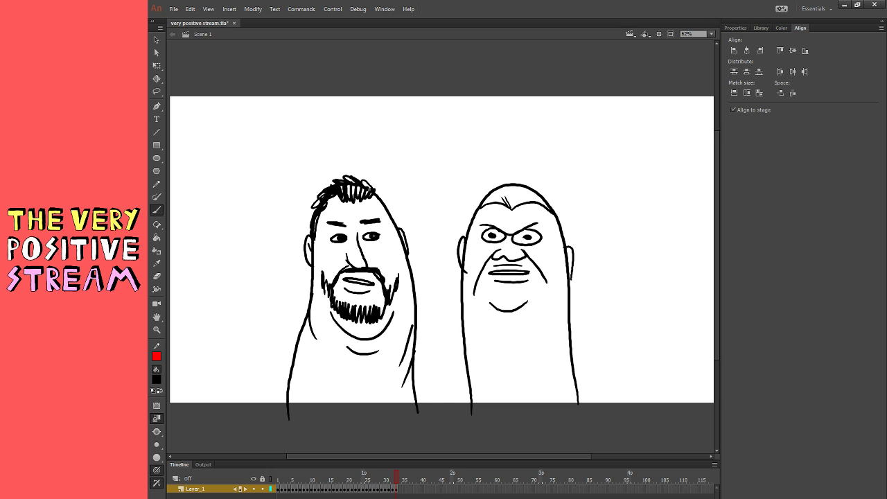
drag(373, 186, 397, 233)
- Add a blank keyframe at frame 34 for a new drawing
key(period)
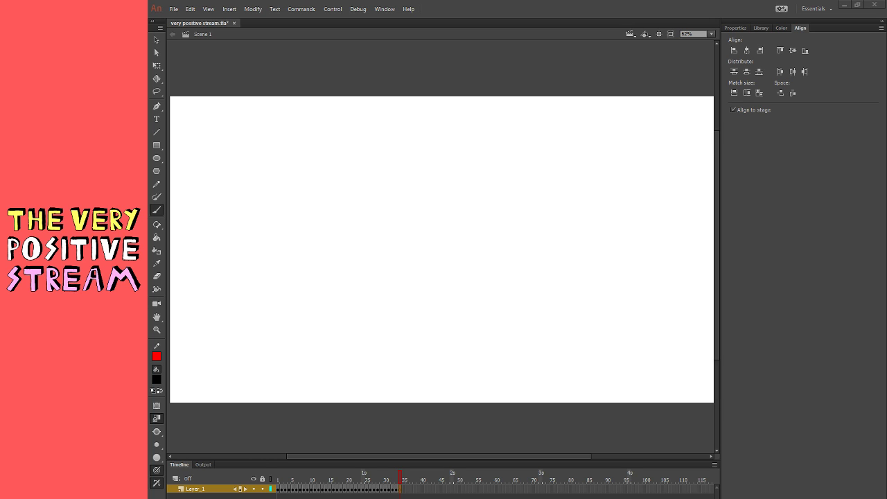
drag(437, 239, 461, 268)
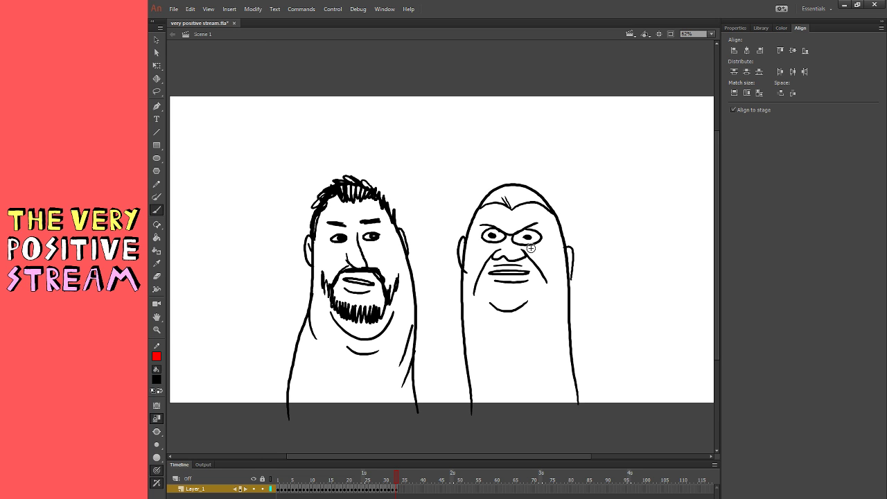
click(400, 488)
key(F7)
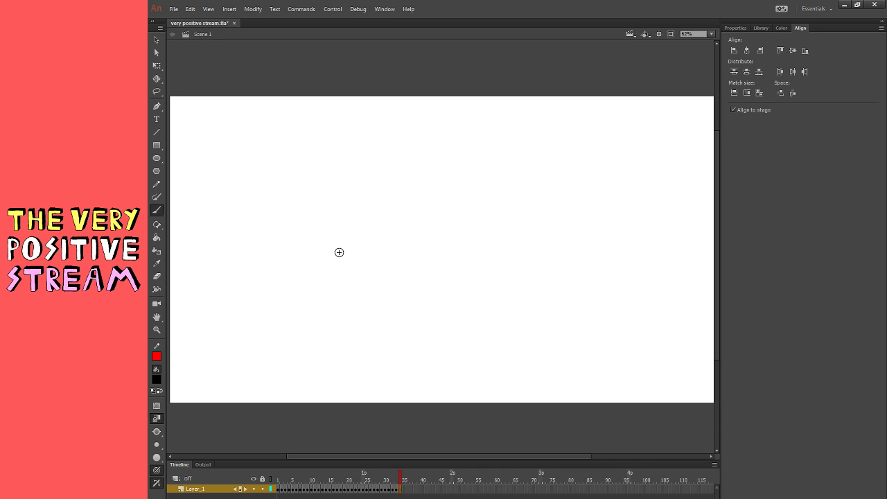
drag(326, 271, 355, 249)
key(ctrl+z)
drag(344, 286, 373, 255)
key(ctrl+z)
key(ctrl+z)
mouse_move(533, 231)
mouse_down()
mouse_move(526, 309)
mouse_move(521, 290)
mouse_up()
key(ctrl+z)
key(ctrl+z)
- Draw a drooping hand with long fingers and a bent elbow line right of the stage's centre
drag(531, 233, 524, 275)
mouse_move(514, 246)
mouse_down()
mouse_move(517, 255)
mouse_move(497, 267)
mouse_move(468, 265)
mouse_move(454, 276)
mouse_move(441, 302)
mouse_move(445, 326)
mouse_move(456, 303)
mouse_up()
key(ctrl+z)
key(ctrl+z)
mouse_move(506, 258)
mouse_down()
mouse_move(470, 269)
mouse_move(485, 263)
mouse_move(476, 281)
mouse_move(475, 271)
mouse_move(459, 285)
mouse_move(456, 298)
mouse_move(474, 282)
mouse_move(469, 310)
mouse_move(482, 288)
mouse_move(485, 313)
mouse_move(516, 295)
mouse_up()
key(ctrl+z)
click(156, 66)
click(557, 284)
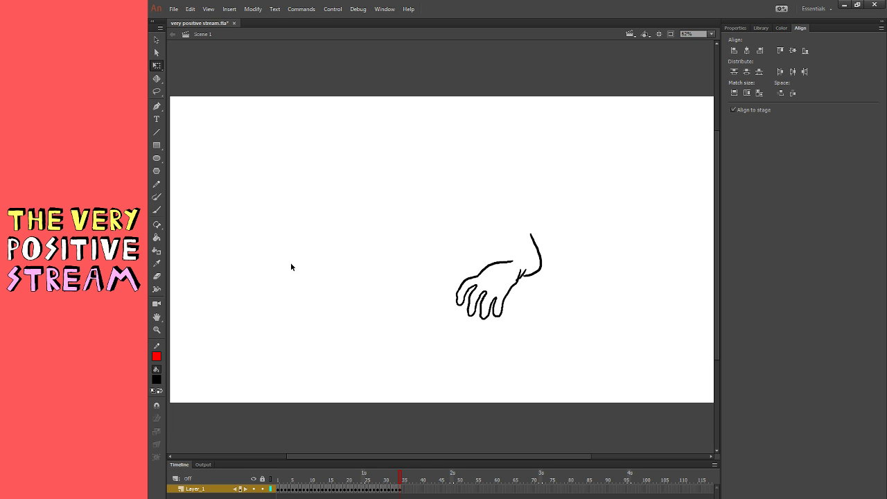
- Join the hand's wrist to the elbow, extend the upper-arm lines and add a crease beside the hand
key(b)
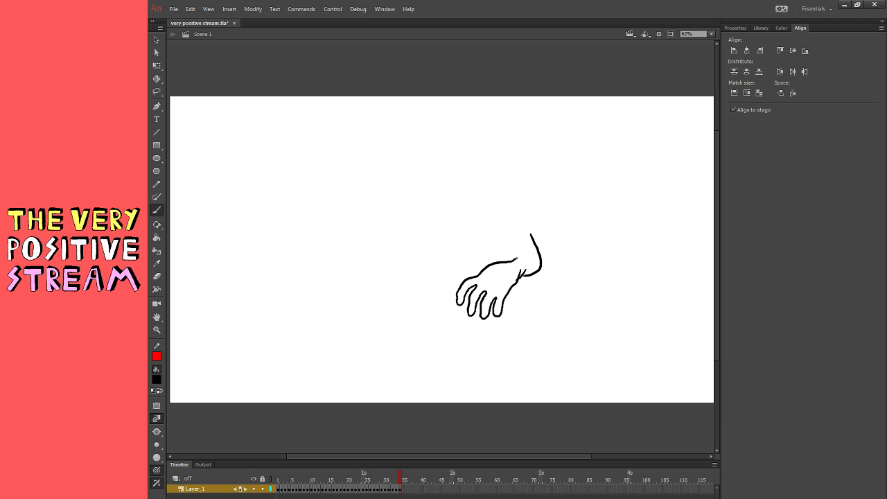
mouse_move(516, 240)
mouse_down()
mouse_move(520, 256)
mouse_move(523, 226)
mouse_up()
key(ctrl+z)
drag(509, 294, 516, 290)
- Draw a second drooping hand with a thumb, curled fingers and fingernails to the left of the first
mouse_move(443, 269)
mouse_down()
mouse_move(426, 291)
mouse_move(416, 293)
mouse_move(432, 271)
mouse_move(401, 279)
mouse_move(392, 295)
mouse_move(395, 268)
mouse_move(385, 292)
mouse_move(404, 271)
mouse_up()
key(ctrl+z)
key(ctrl+z)
key(ctrl+z)
key(ctrl+z)
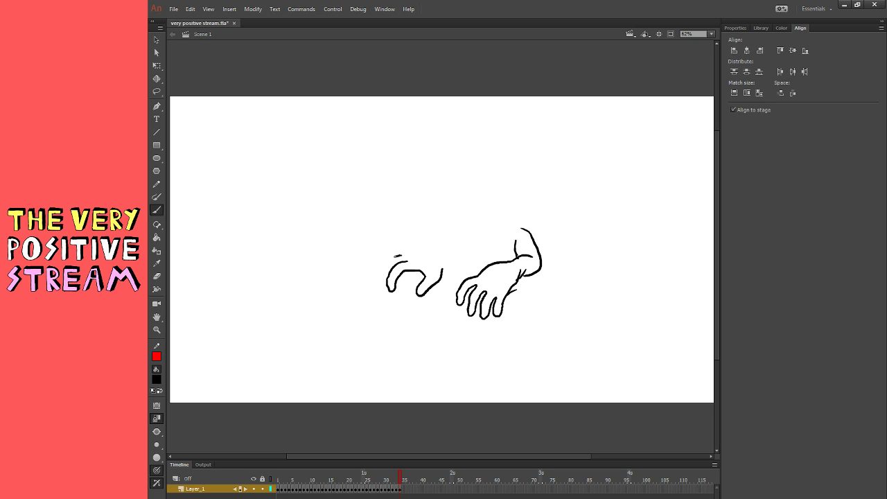
drag(381, 288, 387, 281)
mouse_move(398, 250)
mouse_down()
mouse_move(378, 258)
mouse_move(379, 277)
mouse_move(390, 246)
mouse_move(429, 250)
mouse_up()
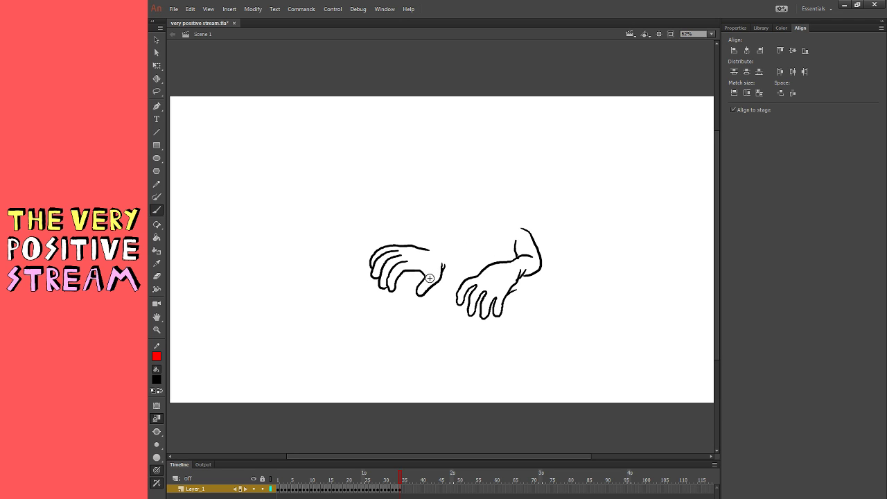
drag(422, 288, 423, 294)
key(ctrl+z)
- Rotate the second hand slightly counterclockwise and extend its upper wrist line
click(156, 65)
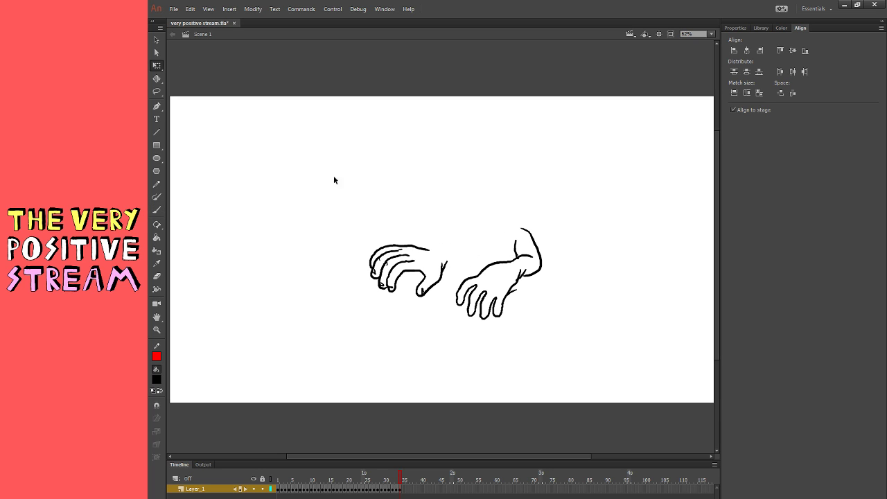
mouse_move(308, 202)
mouse_down()
mouse_move(430, 305)
mouse_move(465, 294)
mouse_move(471, 278)
mouse_move(457, 254)
mouse_up()
click(471, 228)
click(158, 210)
key(ctrl+z)
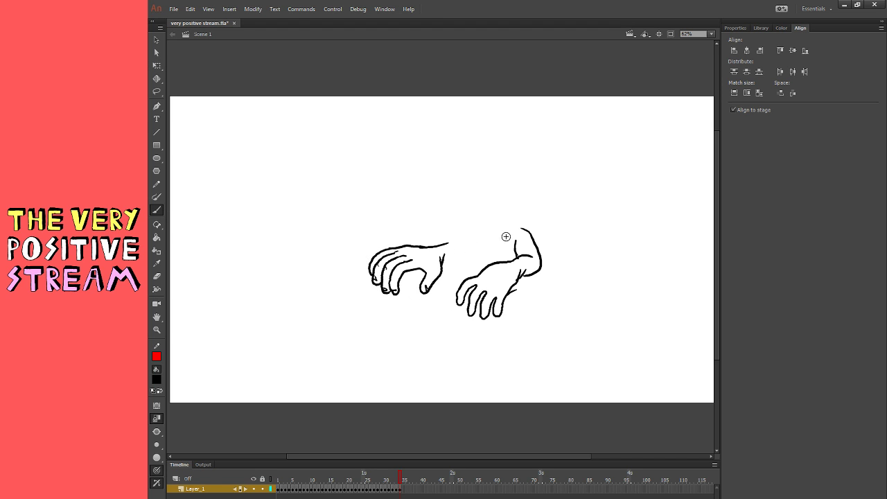
- Draw a domed head and shoulders joining both arms, and a wide lumpy mound beneath the hands
drag(461, 211, 434, 244)
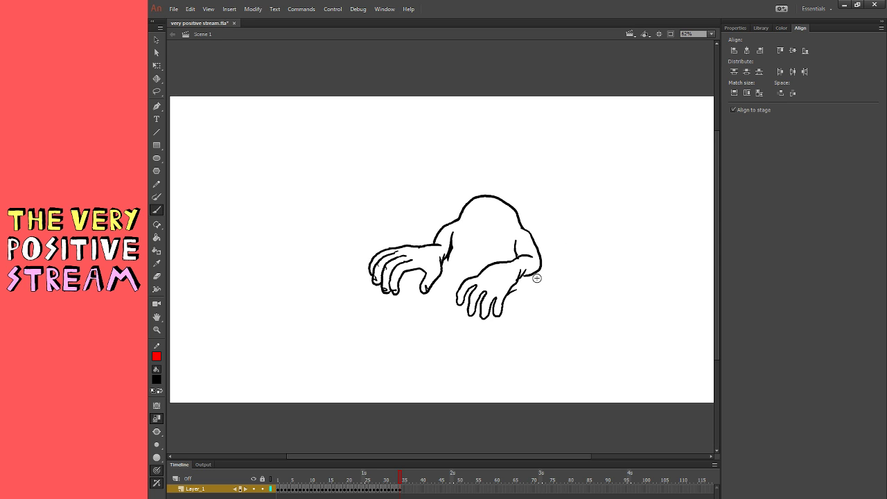
drag(443, 261, 490, 265)
key(ctrl+z)
mouse_move(379, 253)
mouse_down()
mouse_move(336, 280)
mouse_move(351, 306)
mouse_move(510, 326)
mouse_move(555, 318)
mouse_move(566, 289)
mouse_move(539, 271)
mouse_up()
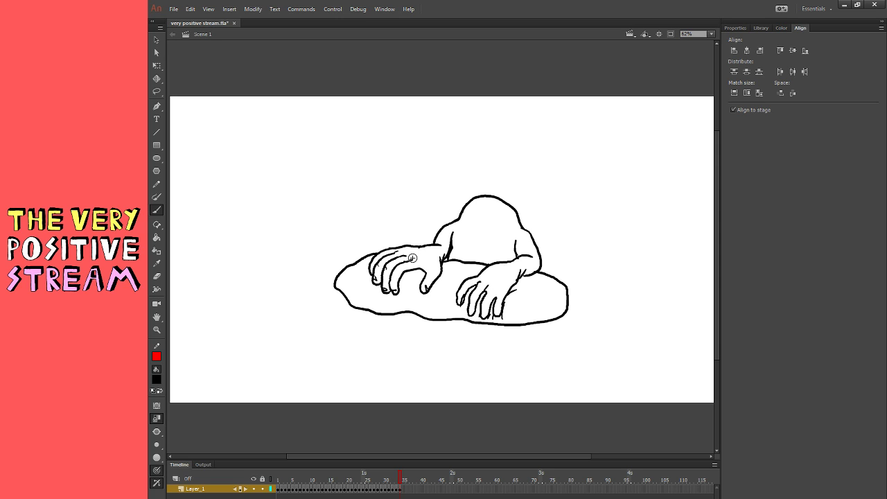
- Add knuckle lines to the hands and draw sideways-looking eyes and a wide mouth on the domed head
drag(409, 255, 426, 251)
mouse_move(499, 216)
mouse_down()
mouse_move(466, 217)
mouse_move(507, 229)
mouse_move(499, 233)
mouse_up()
key(ctrl+z)
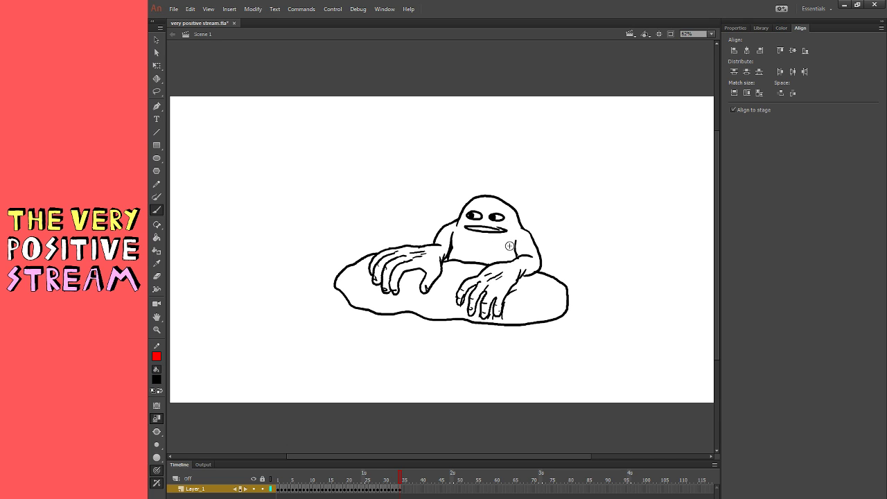
- Rework the mouth with a dark interior and add chest folds and an outer line behind the right arm
key(ctrl+z)
mouse_move(505, 230)
mouse_down()
mouse_move(476, 229)
mouse_move(513, 252)
mouse_move(471, 250)
mouse_up()
key(ctrl+z)
key(ctrl+z)
drag(538, 254, 548, 276)
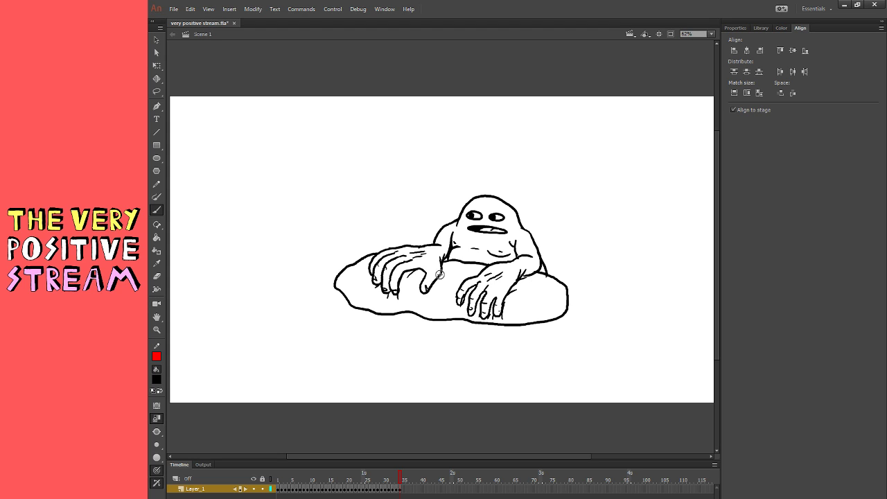
- Add short crease lines and a small dot across the surface of the lumpy mound
mouse_move(418, 304)
mouse_down()
mouse_move(443, 307)
mouse_move(436, 301)
mouse_up()
key(ctrl+z)
drag(430, 308, 445, 307)
drag(359, 295, 370, 310)
key(ctrl+z)
click(522, 312)
- Select the whole creature drawing and skew its right side slightly upward
key(q)
key(ctrl+a)
drag(571, 307, 570, 300)
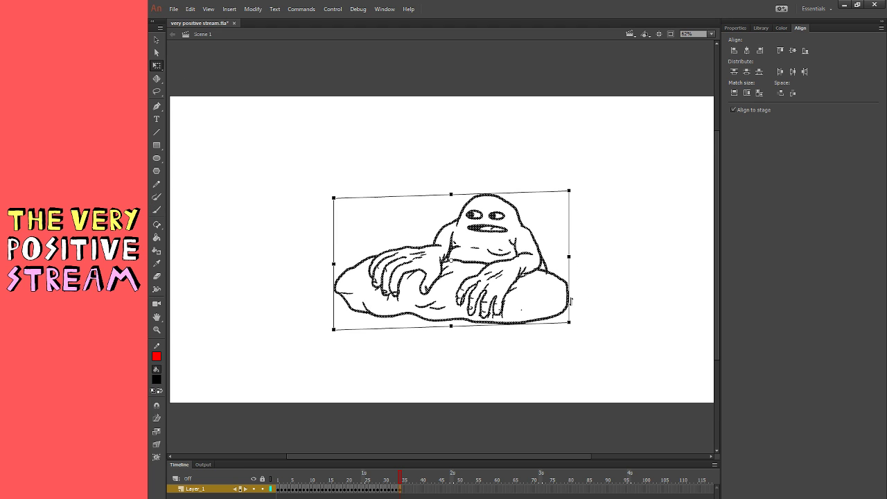
click(591, 252)
- Draw a straight horizon line behind the mound, reaching both side edges of the stage
click(156, 210)
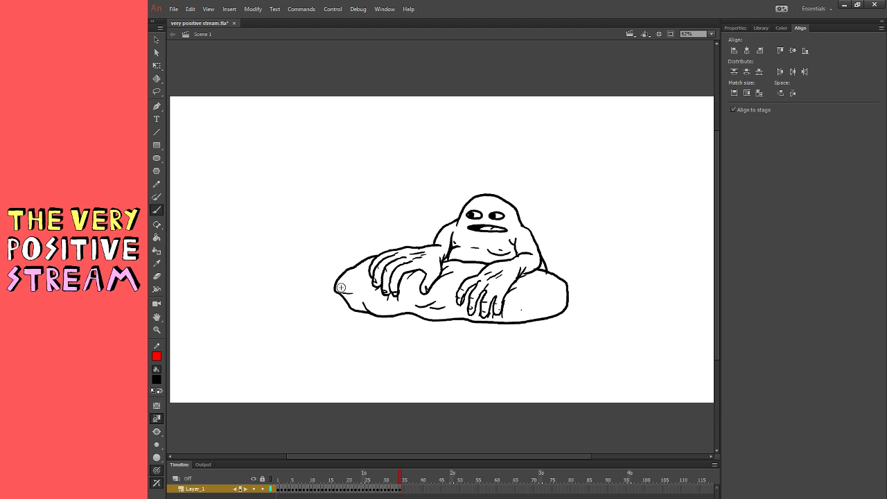
drag(334, 288, 189, 287)
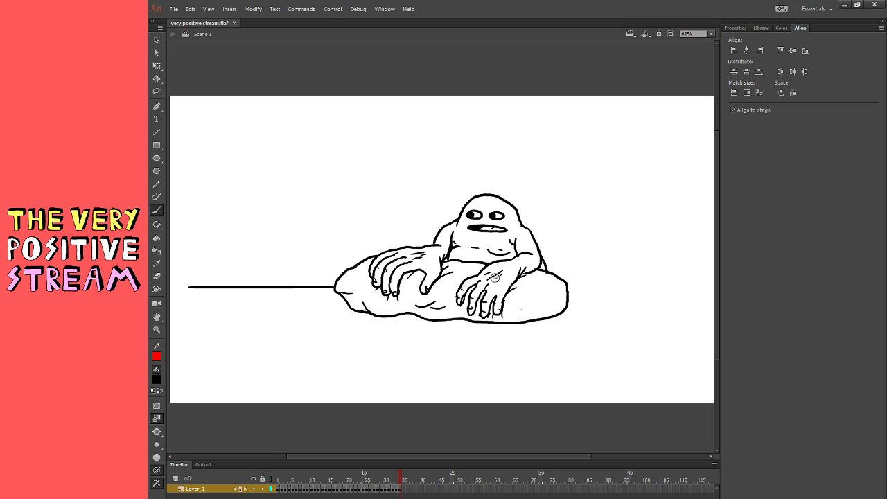
mouse_move(334, 289)
mouse_down()
mouse_move(570, 293)
mouse_move(714, 287)
mouse_up()
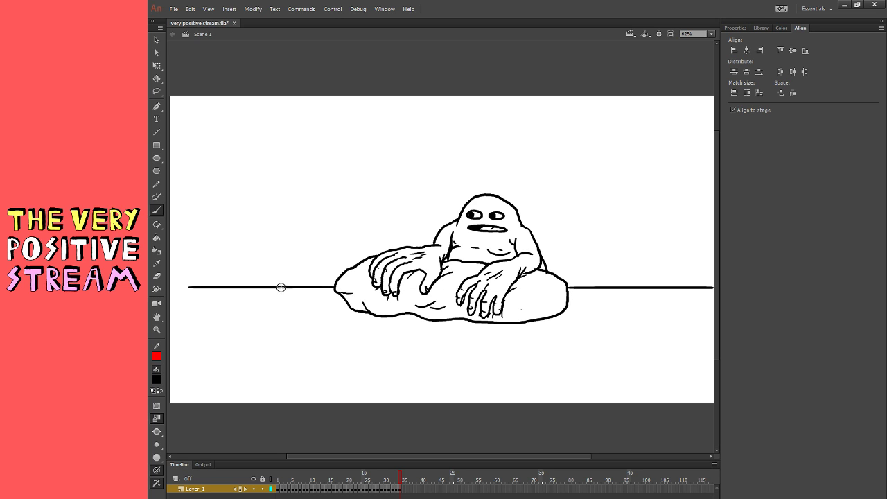
drag(280, 288, 168, 288)
mouse_move(309, 286)
mouse_down()
mouse_move(328, 194)
mouse_move(298, 192)
mouse_move(287, 242)
mouse_move(306, 240)
mouse_move(286, 287)
mouse_up()
- Draw a thin figure left of the mound with a long head, bulging eyes, drooping lip and narrow neck
click(328, 201)
key(ctrl+z)
key(ctrl+z)
key(ctrl+z)
key(ctrl+z)
key(ctrl+z)
mouse_move(331, 197)
mouse_down()
mouse_move(306, 199)
mouse_move(298, 226)
mouse_up()
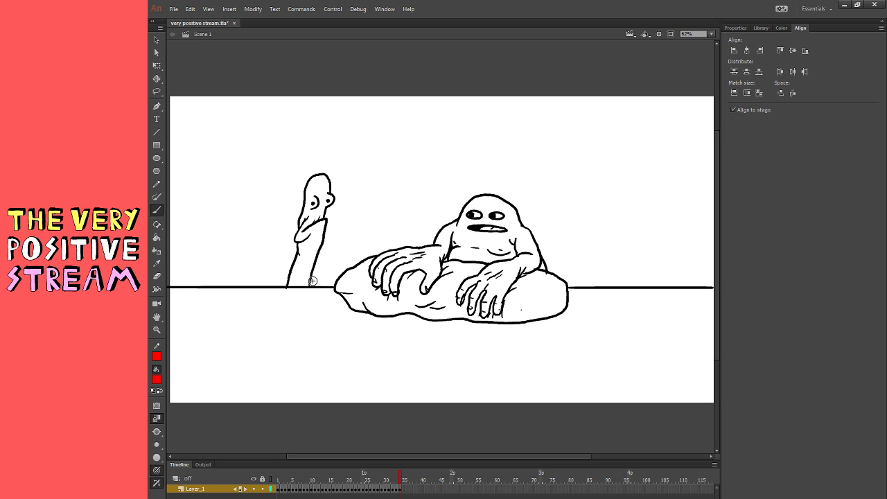
- Draw the thin figure's bent arm and curled hand in red below the horizon line
mouse_move(310, 276)
mouse_down()
mouse_move(318, 297)
mouse_move(296, 309)
mouse_up()
key(ctrl+z)
mouse_move(311, 278)
mouse_down()
mouse_move(314, 303)
mouse_move(284, 314)
mouse_up()
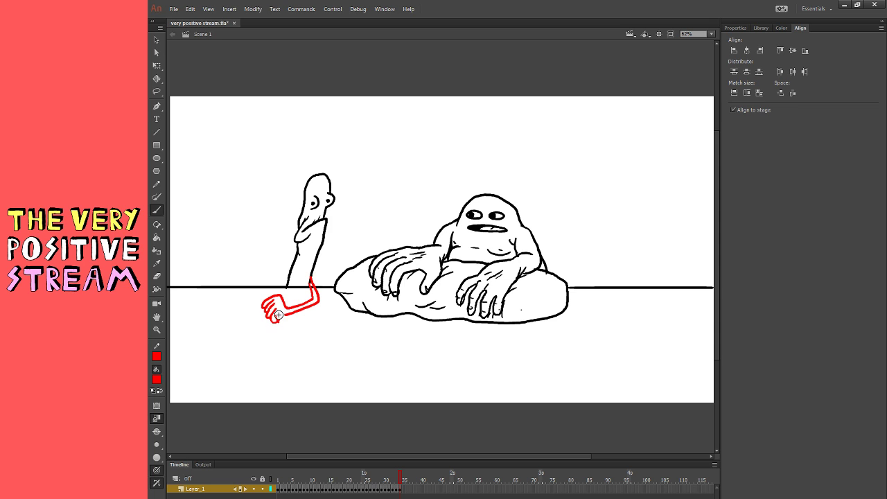
- Draw a red bowl with a utensil held in the hand, and a second red arm reaching around it
drag(277, 315, 280, 323)
mouse_move(265, 318)
mouse_down()
mouse_move(268, 355)
mouse_move(316, 311)
mouse_move(274, 354)
mouse_move(314, 309)
mouse_up()
key(ctrl+z)
key(ctrl+z)
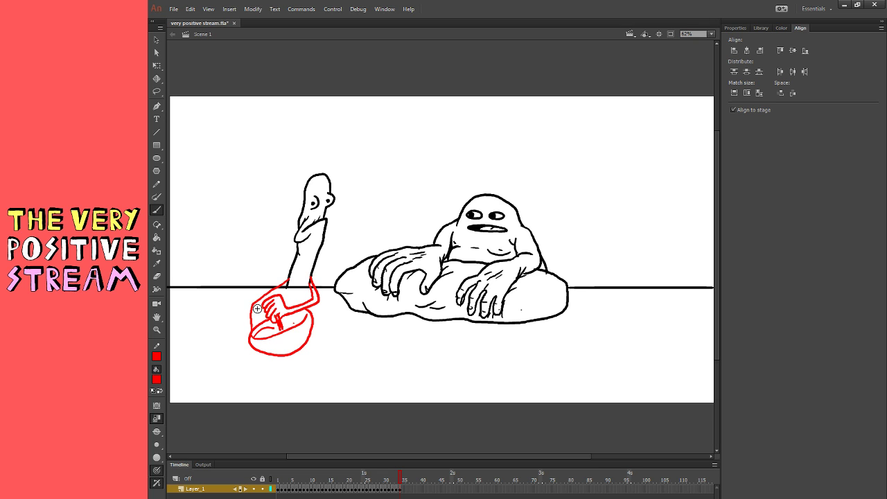
drag(257, 308, 256, 325)
key(ctrl+z)
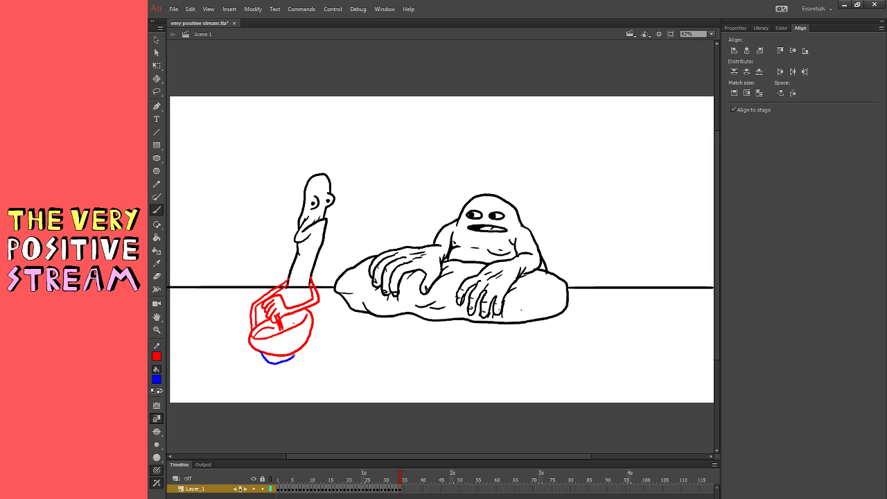
- Draw a blue palm curve beneath the red bowl with fingers wrapping up its side
key(ctrl+z)
drag(264, 354, 289, 361)
key(ctrl+z)
mouse_move(289, 362)
mouse_down()
mouse_move(301, 340)
mouse_move(299, 348)
mouse_up()
key(ctrl+z)
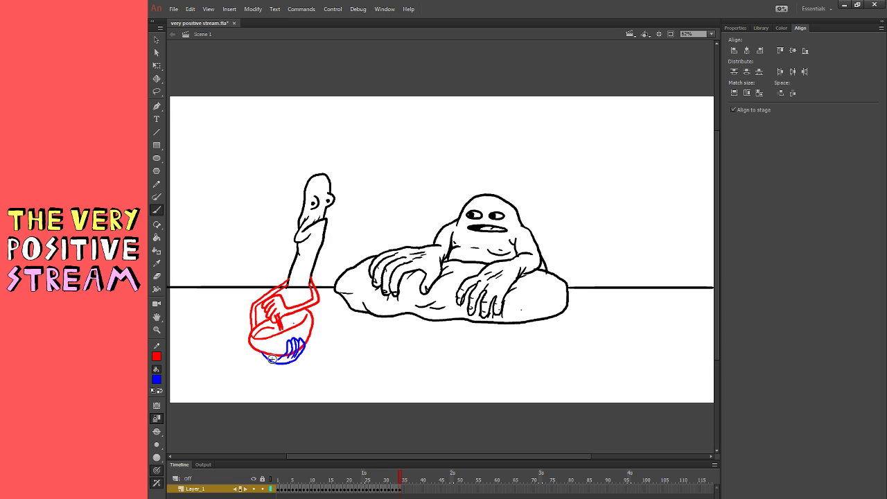
- Erase the blue palm line under the bowl and redraw it as a fuller hand outline
drag(263, 352, 290, 363)
key(ctrl+z)
key(ctrl+z)
click(157, 276)
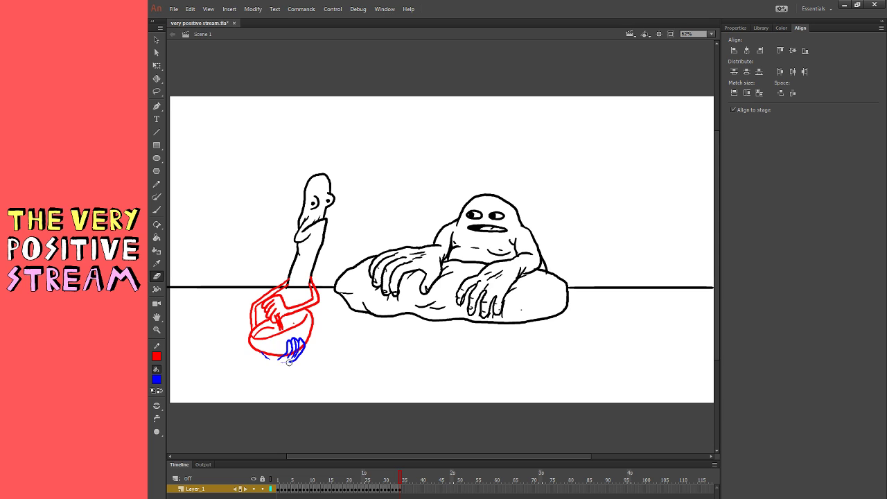
click(157, 210)
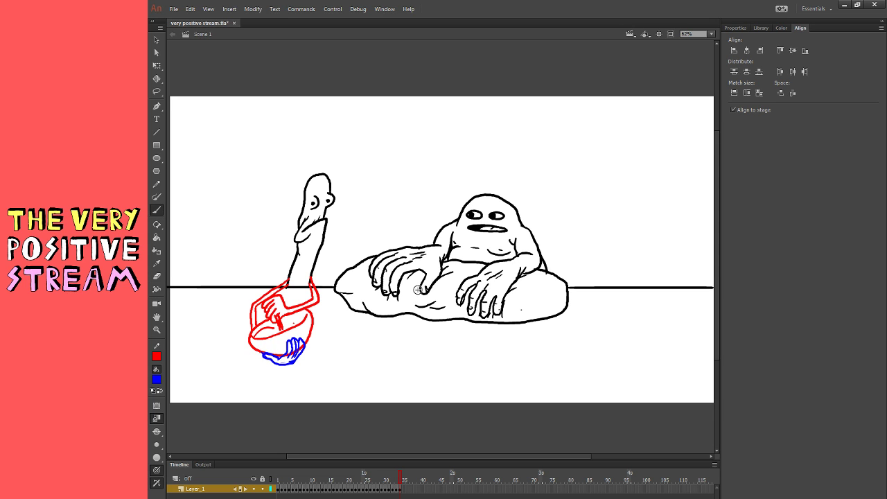
- Select the entire drawing and recolour its red and blue lines black
click(157, 39)
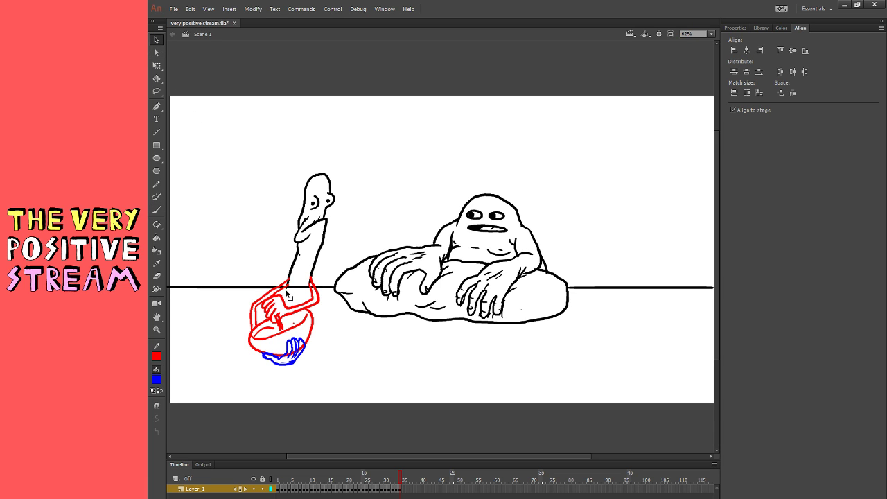
drag(315, 292, 319, 292)
key(ctrl+a)
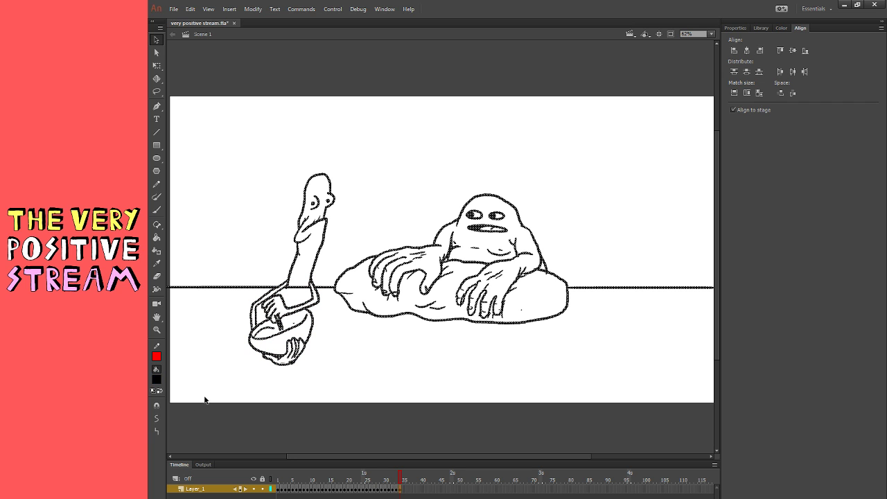
- Move the whole drawing down and to the right, and extend the horizon line back to the stage's left edge
mouse_move(430, 325)
mouse_down()
mouse_move(472, 370)
mouse_move(458, 366)
mouse_up()
click(282, 393)
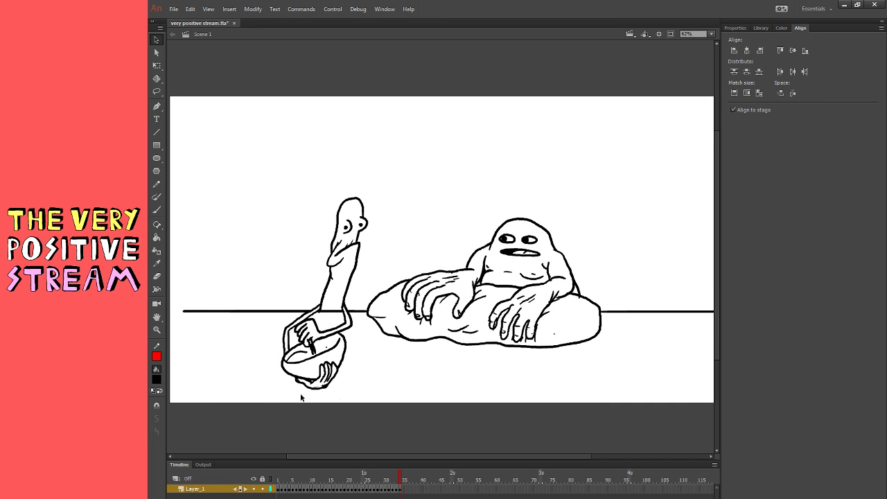
key(b)
drag(200, 311, 168, 311)
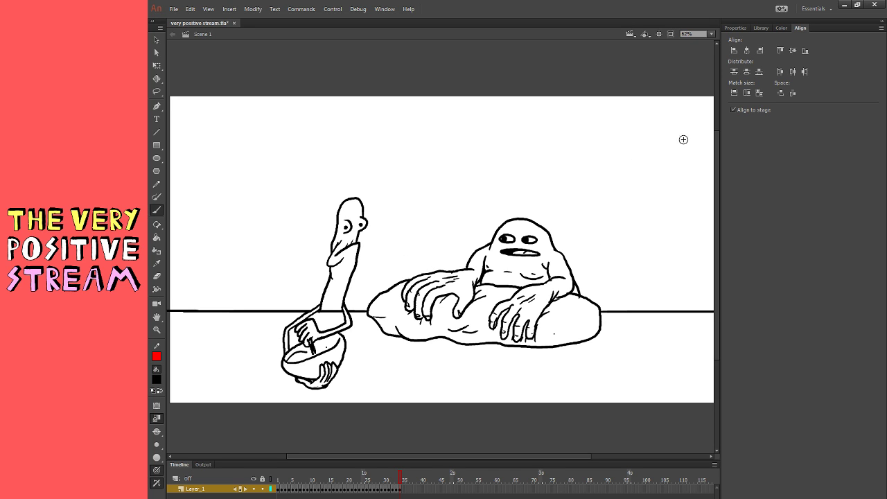
- Draw a tilted box television in the stage's upper right corner with BREXIT HAPPENED lettered on its screen
mouse_move(683, 139)
mouse_down()
mouse_move(592, 122)
mouse_move(576, 186)
mouse_move(582, 194)
mouse_move(576, 192)
mouse_move(678, 215)
mouse_move(687, 140)
mouse_up()
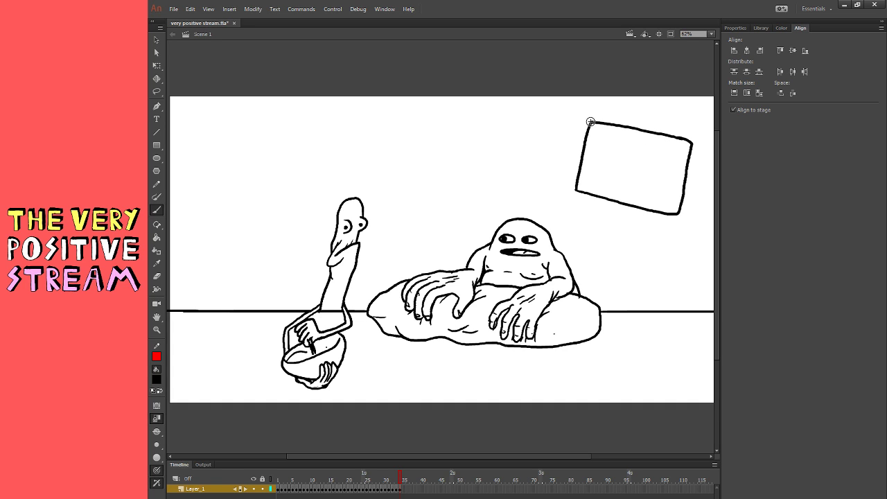
drag(589, 123, 624, 118)
mouse_move(680, 214)
mouse_down()
mouse_move(703, 179)
mouse_move(706, 139)
mouse_move(662, 123)
mouse_move(628, 118)
mouse_move(586, 185)
mouse_move(654, 203)
mouse_move(676, 171)
mouse_move(646, 138)
mouse_move(595, 133)
mouse_move(605, 152)
mouse_move(637, 143)
mouse_move(637, 155)
mouse_move(645, 145)
mouse_up()
mouse_move(648, 147)
mouse_down()
mouse_move(656, 156)
mouse_move(645, 161)
mouse_move(674, 151)
mouse_up()
drag(668, 152, 667, 160)
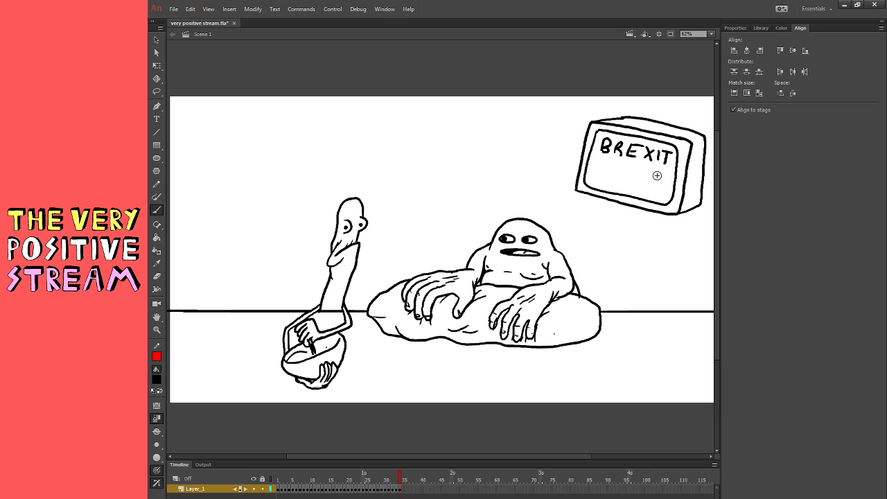
mouse_move(595, 166)
mouse_down()
mouse_move(594, 180)
mouse_move(605, 172)
mouse_up()
mouse_move(605, 166)
mouse_down()
mouse_move(605, 179)
mouse_move(628, 173)
mouse_move(636, 184)
mouse_move(647, 174)
mouse_move(658, 191)
mouse_up()
- Draw the television's mounting arm out to the stage's right edge and add mixture marks inside the bowl
mouse_move(682, 128)
mouse_down()
mouse_move(714, 116)
mouse_move(714, 125)
mouse_up()
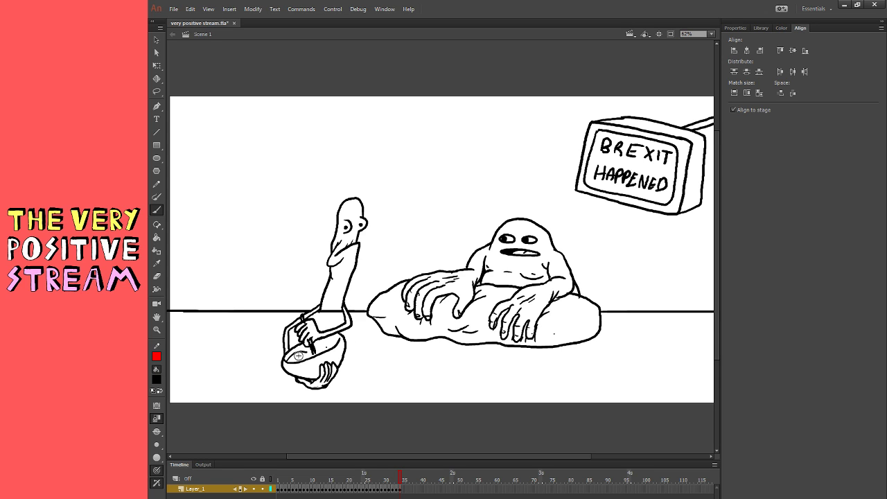
drag(307, 346, 333, 346)
mouse_move(533, 198)
mouse_down()
mouse_move(561, 196)
mouse_move(547, 203)
mouse_up()
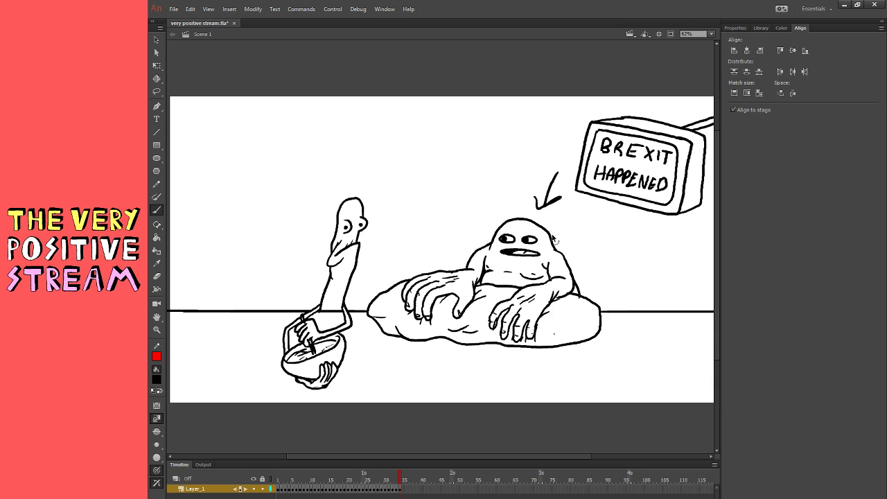
key(ctrl+z)
key(ctrl+z)
click(157, 276)
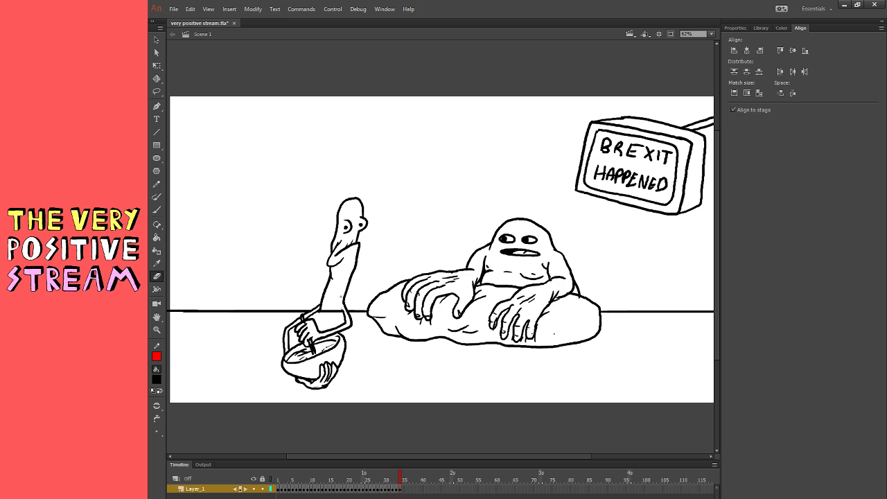
click(157, 210)
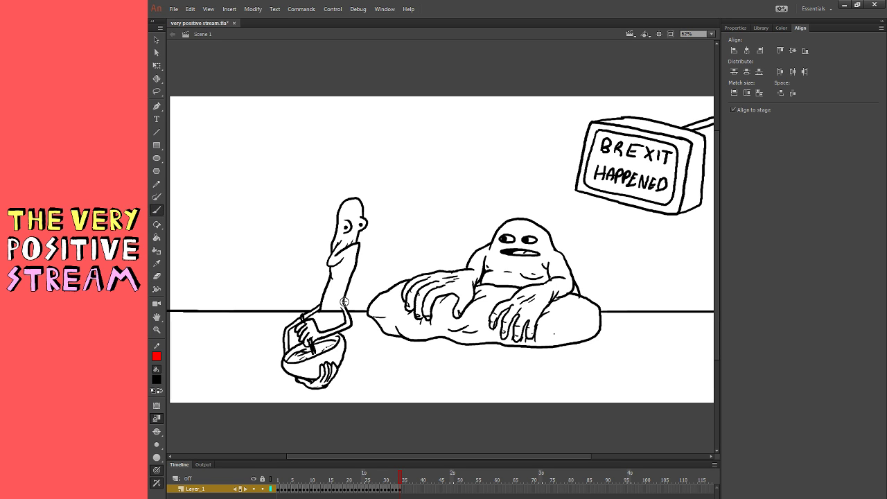
- Add the text THE INTERESTING BAKING BROS above the thin man and scale it up to title size
click(156, 119)
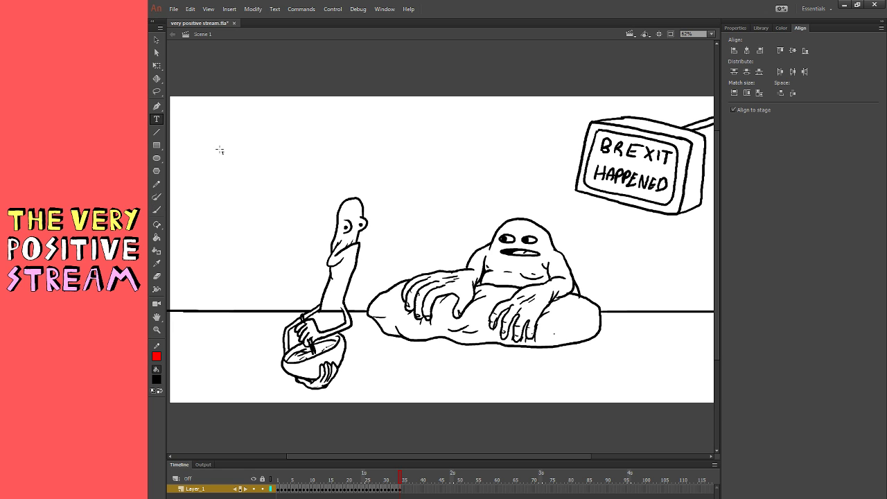
click(220, 147)
text(THE INTERESTING BAKING BROS)
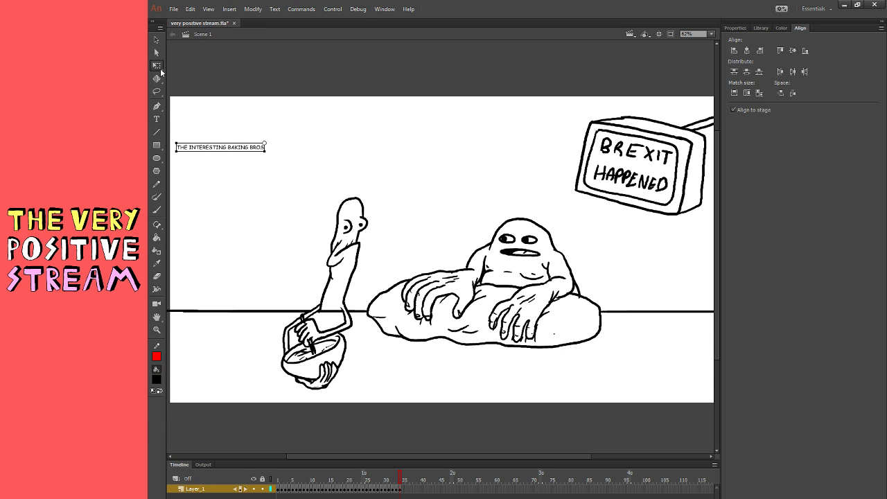
click(156, 65)
click(260, 144)
drag(267, 142, 511, 120)
- Break the title onto two lines before BAKING and move it into the stage's upper left area
key(t)
click(270, 151)
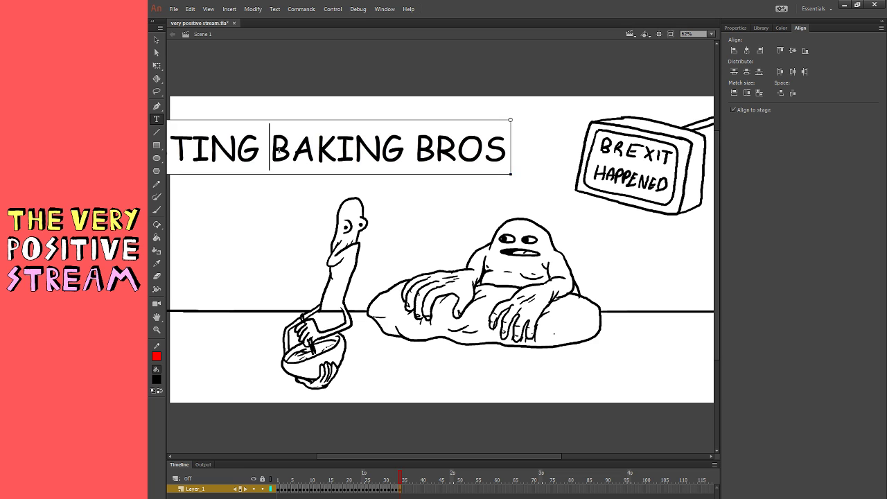
key(Return)
key(Escape)
key(q)
drag(289, 178, 404, 152)
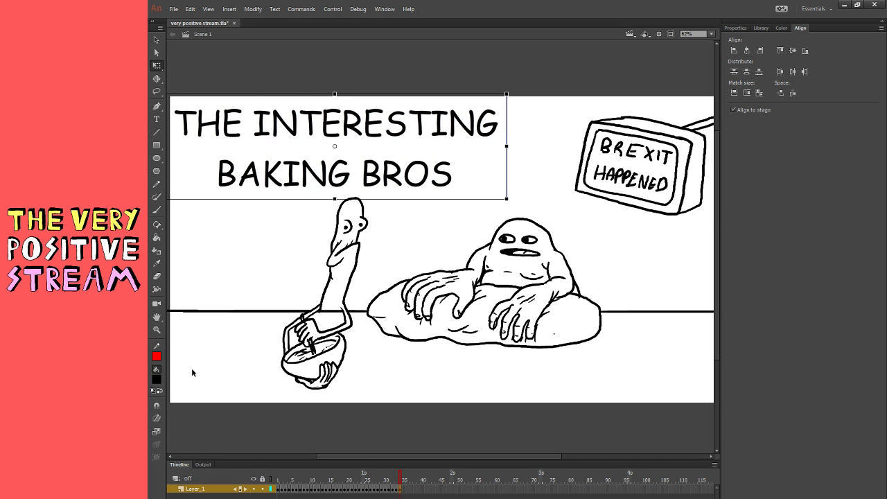
- Recolour the two-line title blue
click(159, 381)
click(192, 457)
click(226, 240)
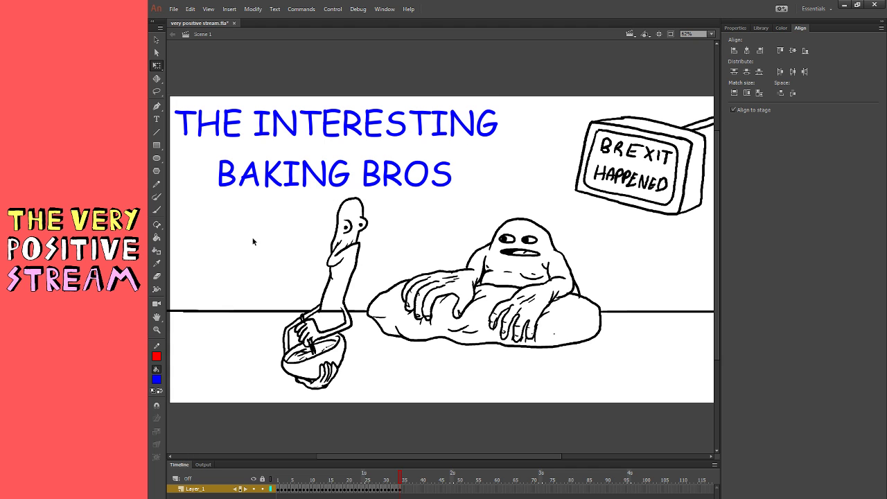
- Nudge the blue title slightly up and to the right, fine-tuning its height above the thin man's head
click(439, 176)
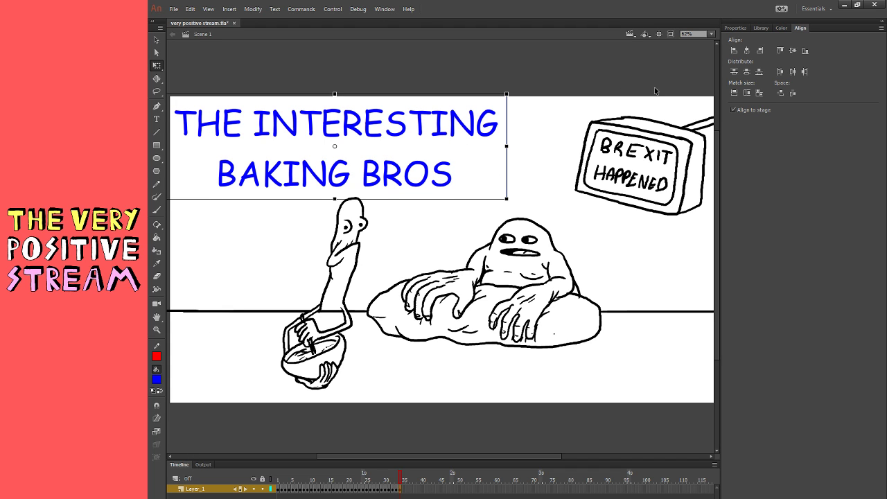
key(Up)
key(Up)
key(Up)
key(Right)
key(Right)
key(Right)
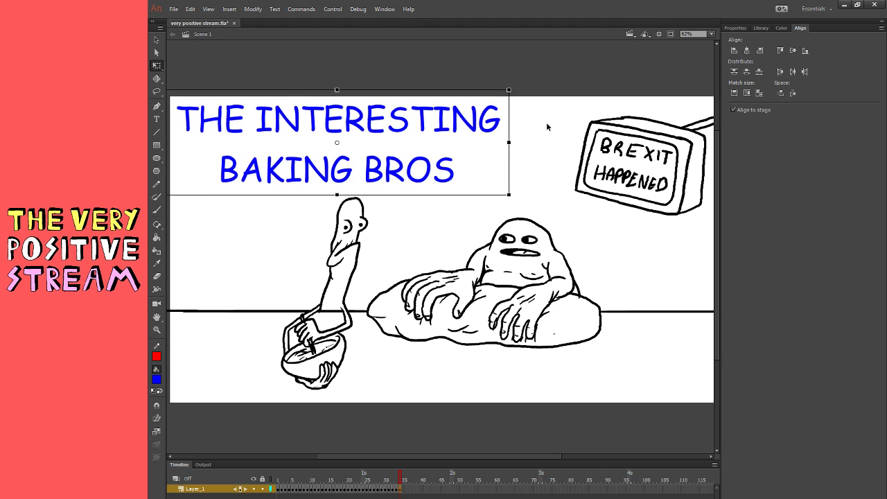
key(Up)
key(Up)
key(Up)
key(Up)
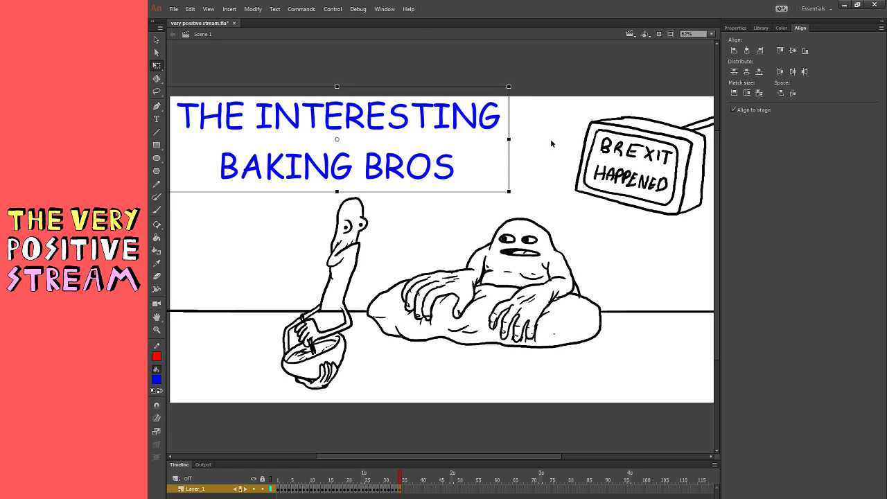
click(551, 144)
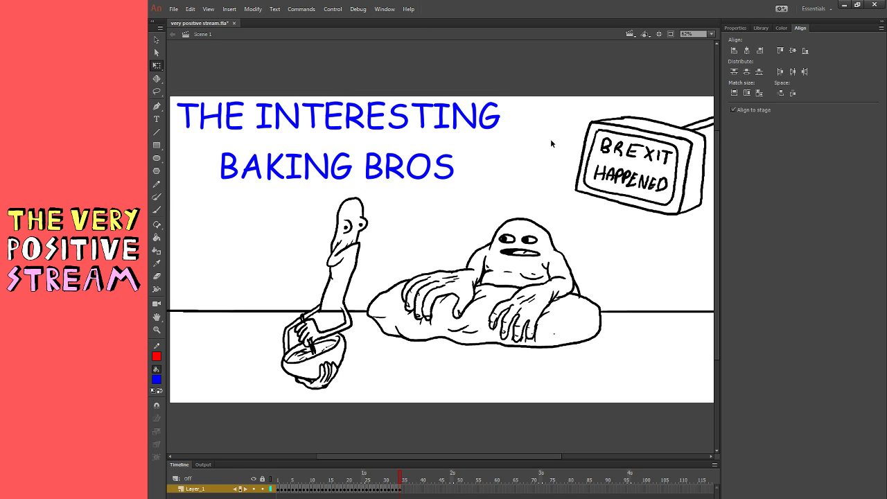
key(Down)
key(Down)
key(Down)
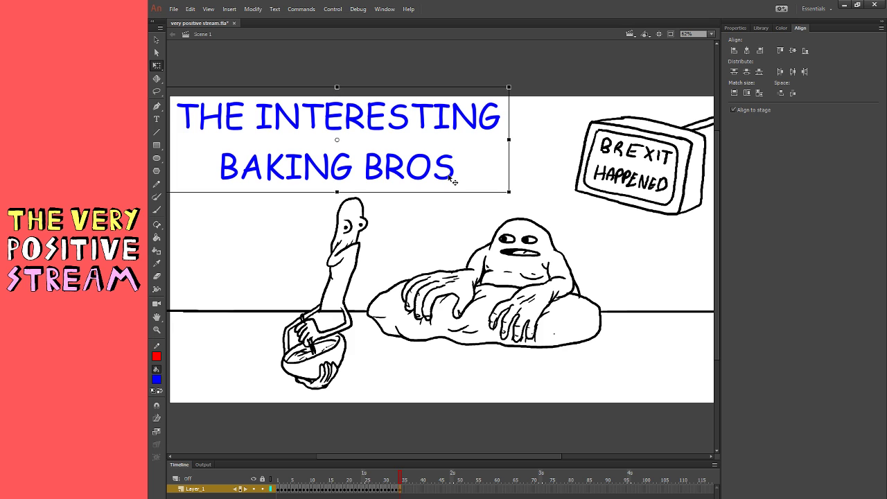
click(536, 164)
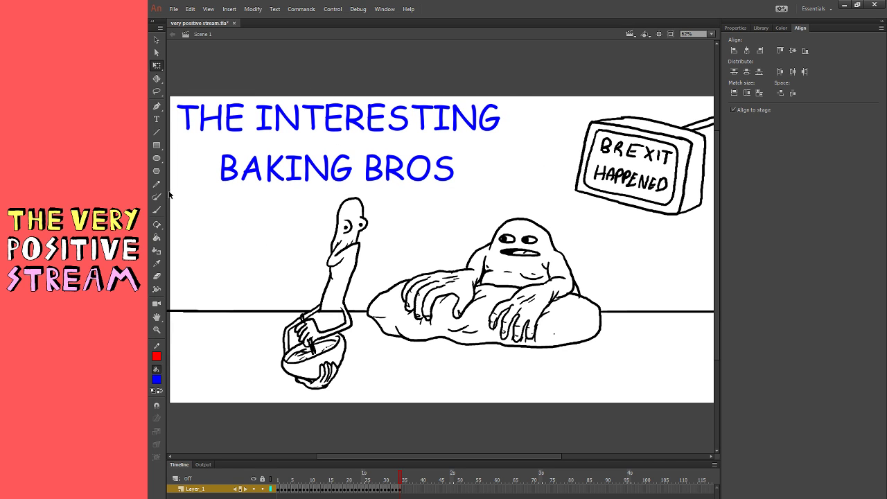
- Select both characters together with the horizon line and move them slightly down, away from the title
mouse_move(169, 192)
mouse_down()
mouse_move(439, 224)
mouse_move(580, 377)
mouse_move(516, 407)
mouse_move(536, 431)
mouse_up()
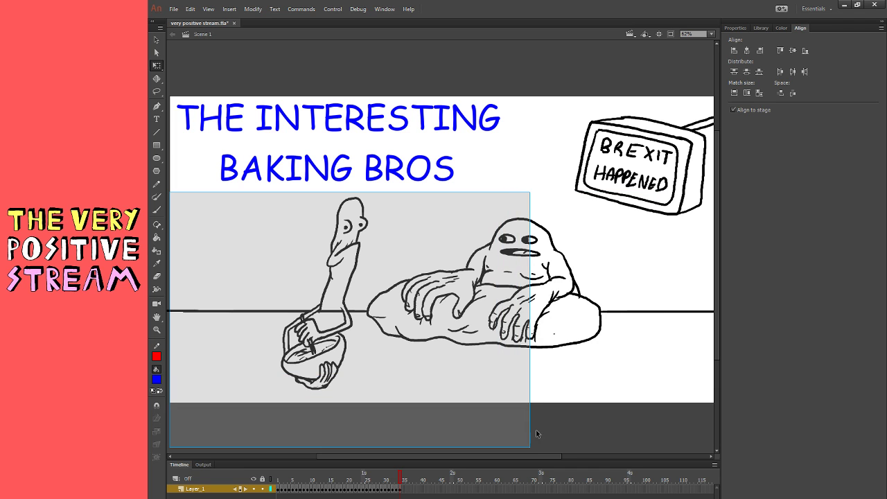
drag(501, 180, 572, 449)
drag(622, 242, 497, 452)
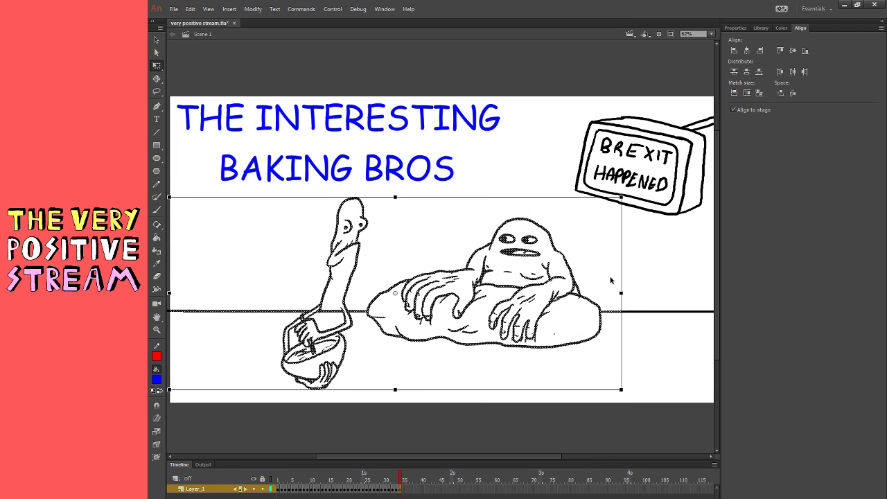
drag(609, 275, 830, 407)
mouse_move(599, 330)
mouse_down()
mouse_move(599, 352)
mouse_move(600, 337)
mouse_up()
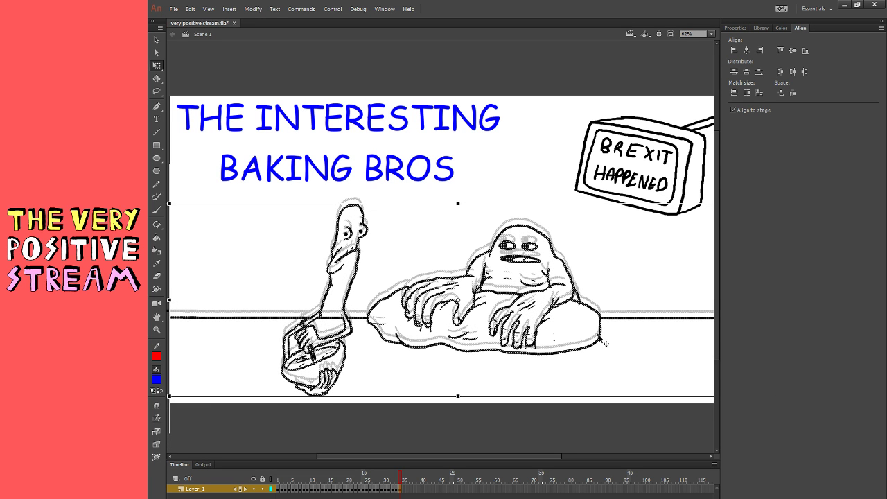
click(633, 282)
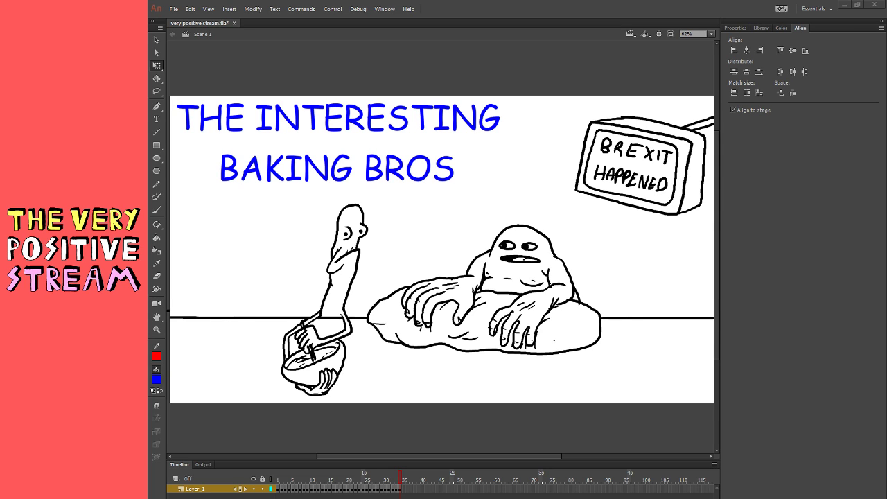
- Insert a blank keyframe at frame 35 and add the text "thank you for coming"
click(403, 489)
key(F7)
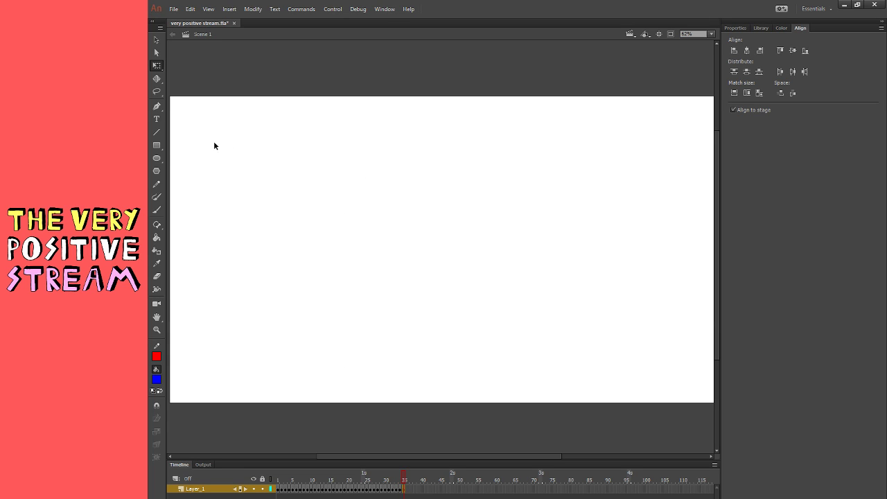
click(161, 121)
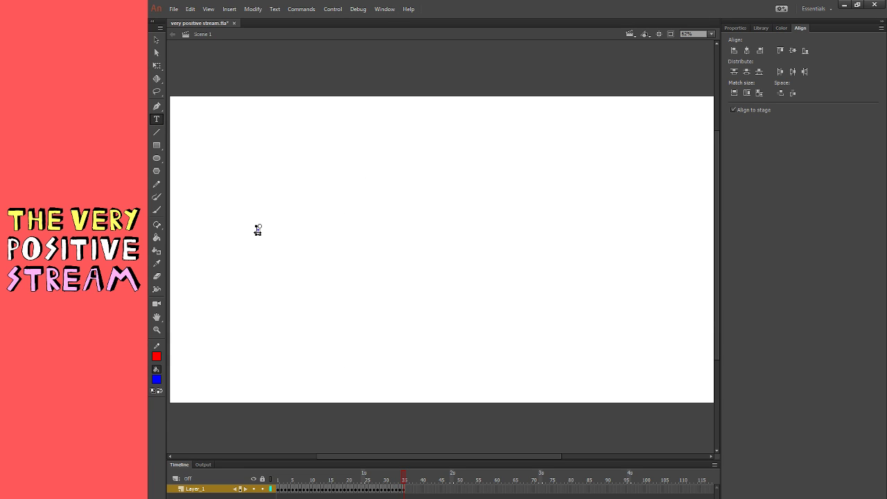
click(258, 230)
text(thank you for coming)
- Enlarge the "thank you for coming" text to nearly the stage's width and place it in the upper part
click(156, 65)
drag(284, 226, 499, 192)
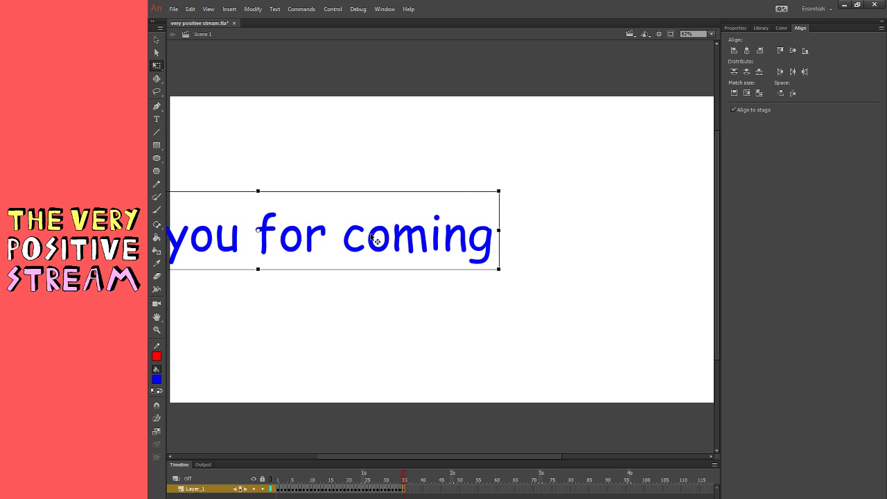
drag(371, 238, 511, 185)
drag(459, 193, 519, 182)
click(185, 132)
- Add a ":- )" text smiley, enlarge it, centre it below the message and colour it green
click(156, 119)
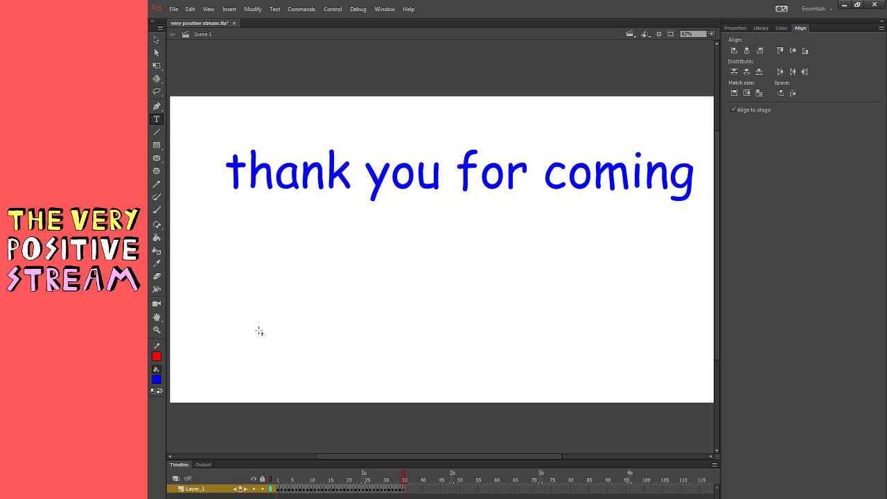
click(259, 330)
click(158, 67)
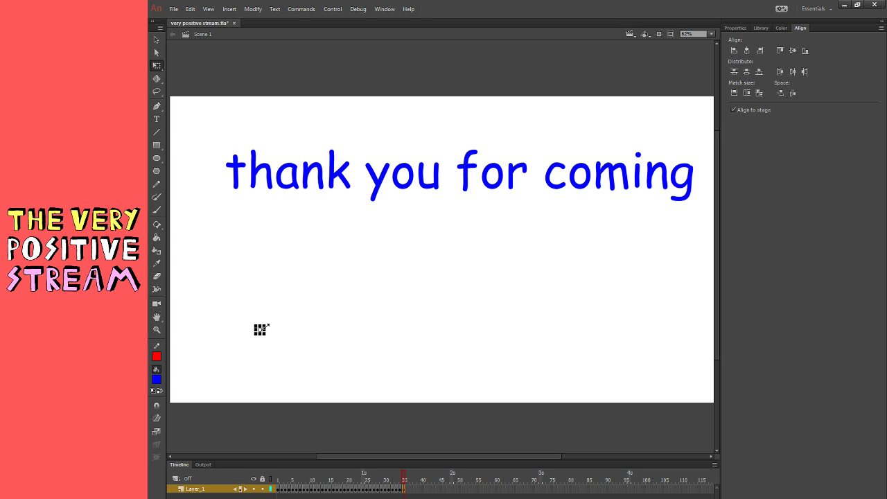
drag(265, 326, 357, 290)
drag(284, 340, 450, 280)
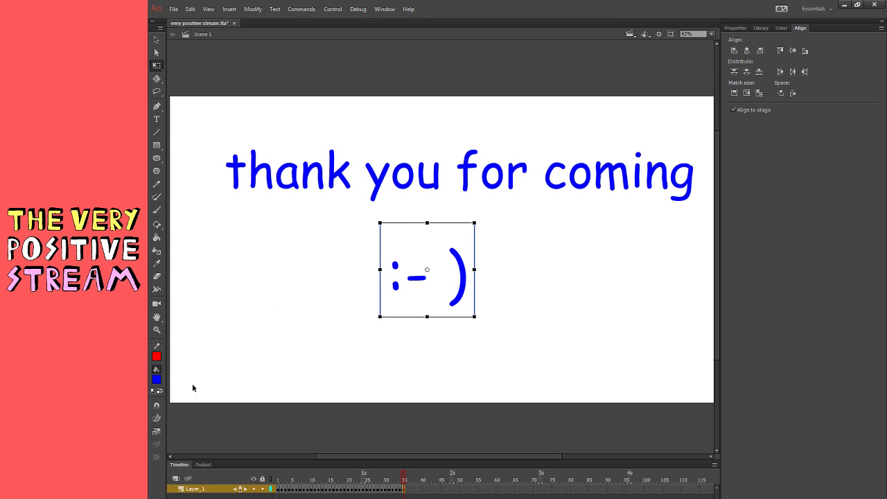
click(158, 383)
click(188, 449)
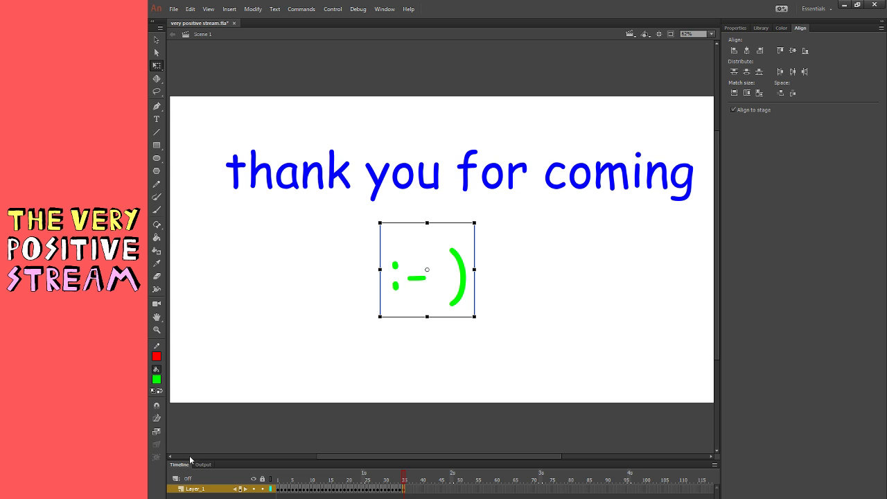
- Recolour the "thank you for coming" text magenta and shift it slightly down and left above the smiley
drag(381, 192, 374, 202)
click(159, 385)
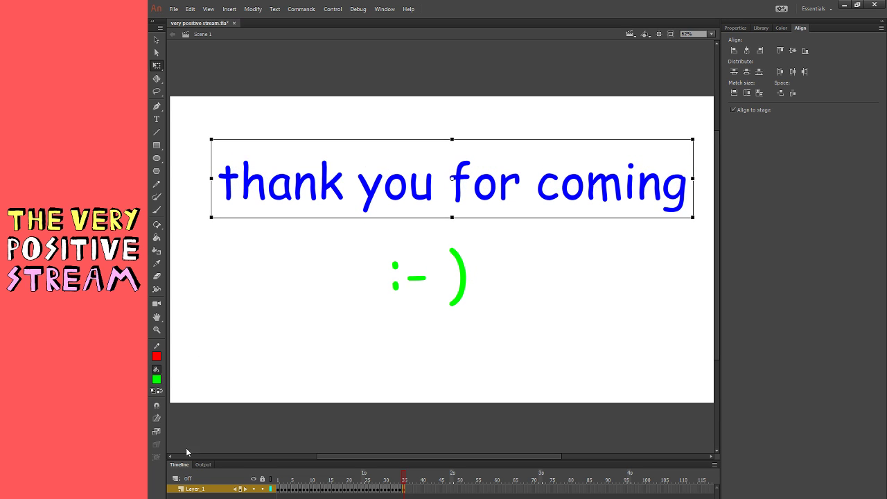
click(190, 472)
click(191, 483)
click(301, 276)
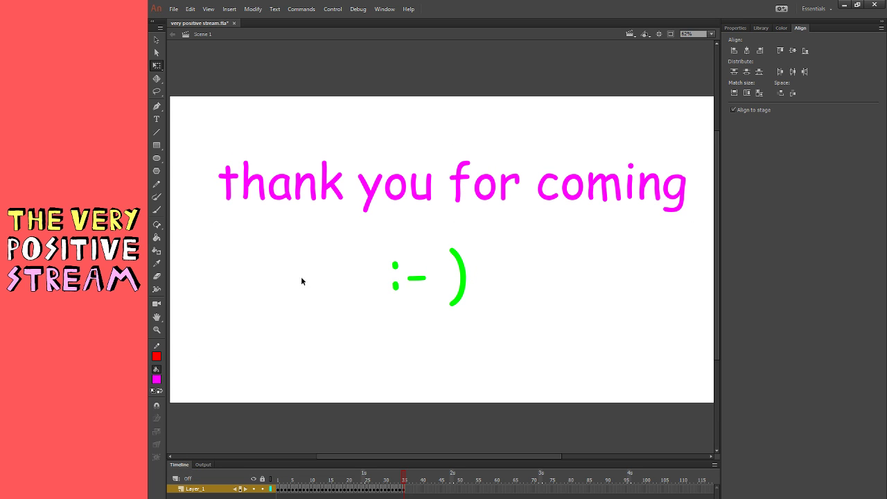
drag(404, 211, 394, 218)
click(312, 291)
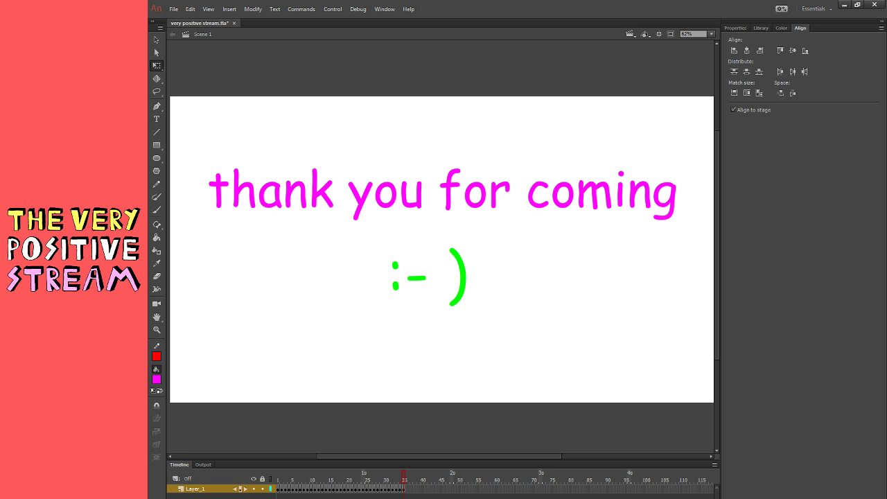